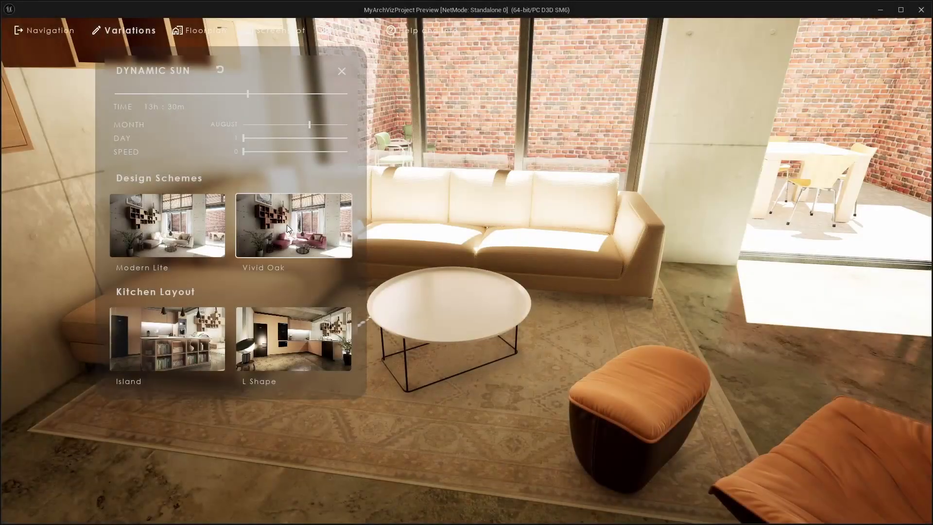
Switch the design scheme to Vivid Oak and back to Modern Lite
click(288, 224)
click(529, 382)
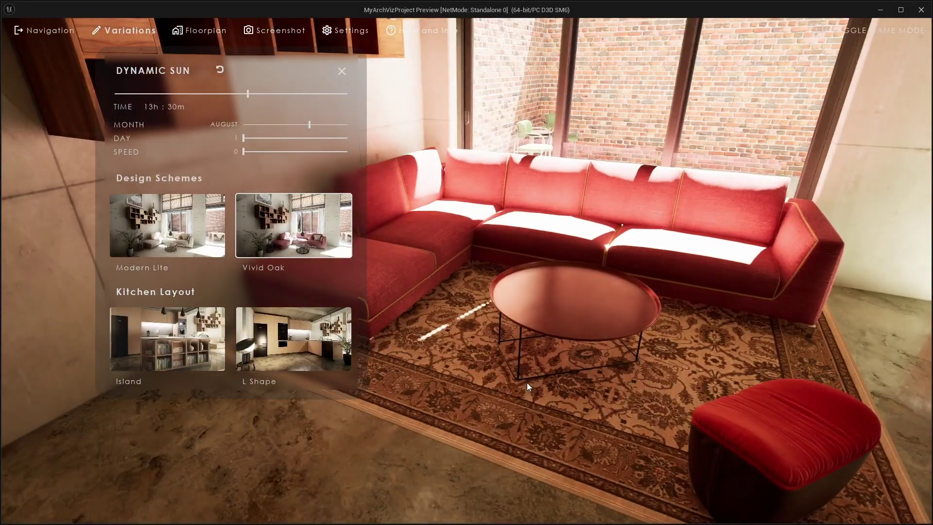
click(179, 225)
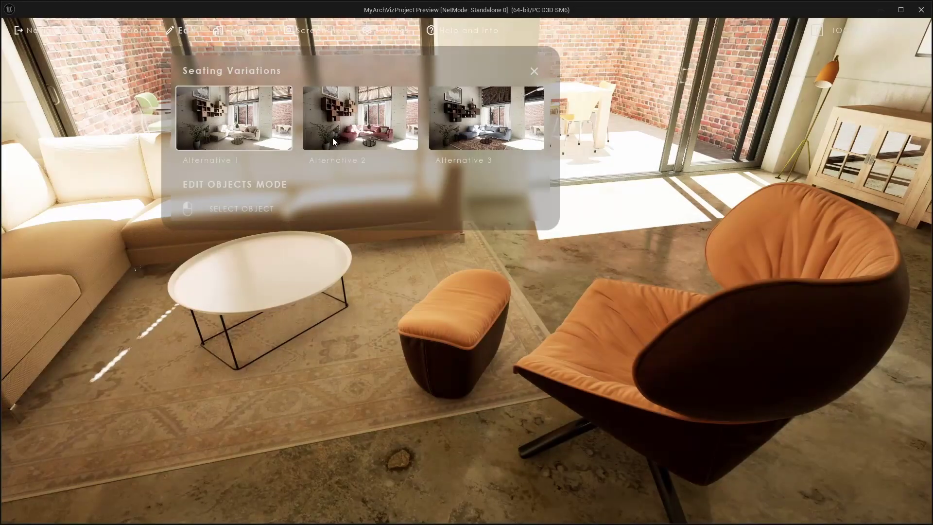
Switch the seating variation to Alternative 2 and to Alternative 3
click(349, 138)
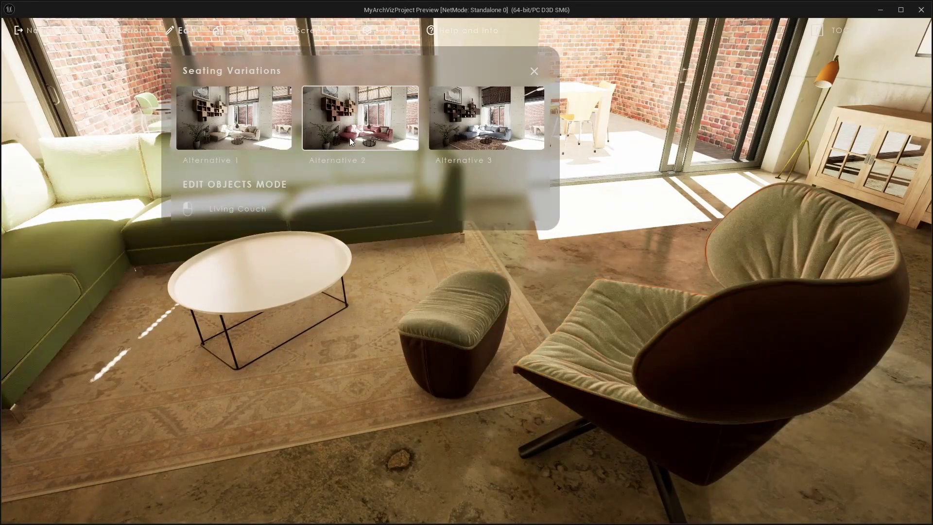
click(484, 130)
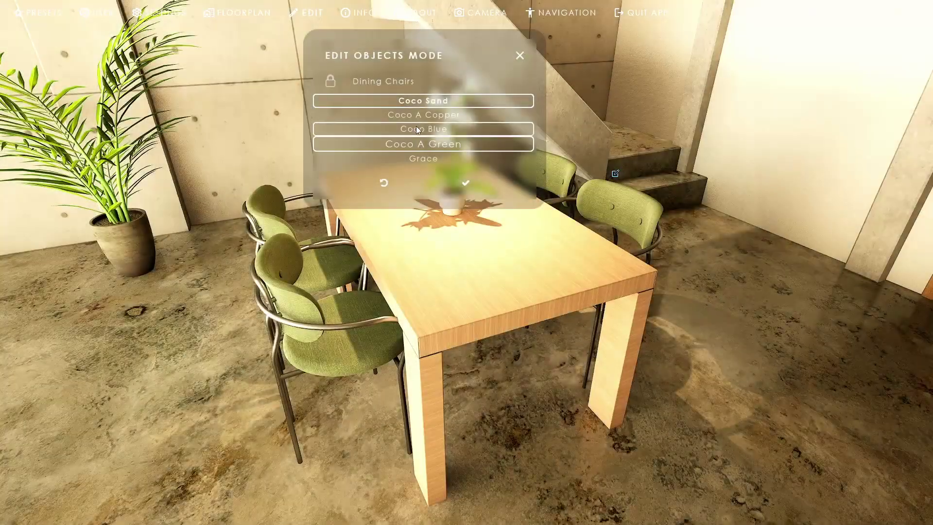
Try the blue option on the dining chairs, return them to Coco Sand, and switch the cooktop to Gas
click(416, 127)
click(414, 101)
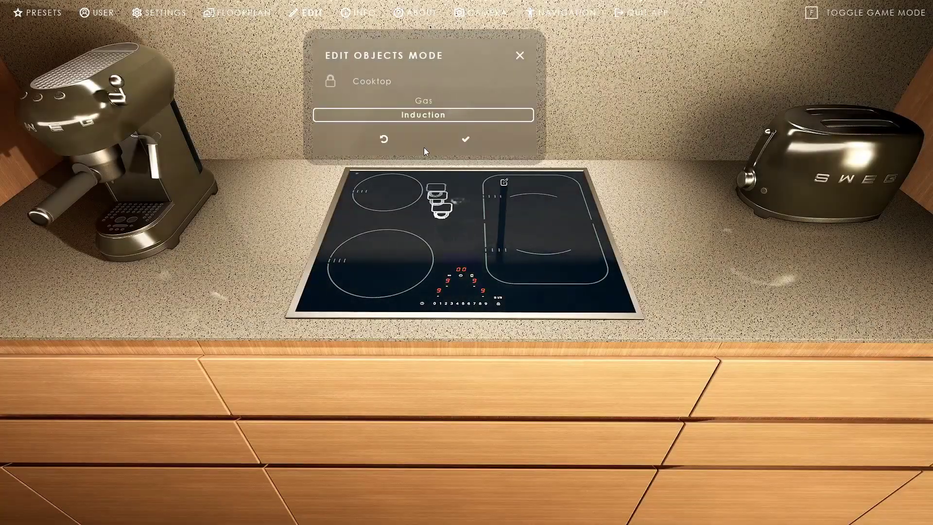
click(425, 99)
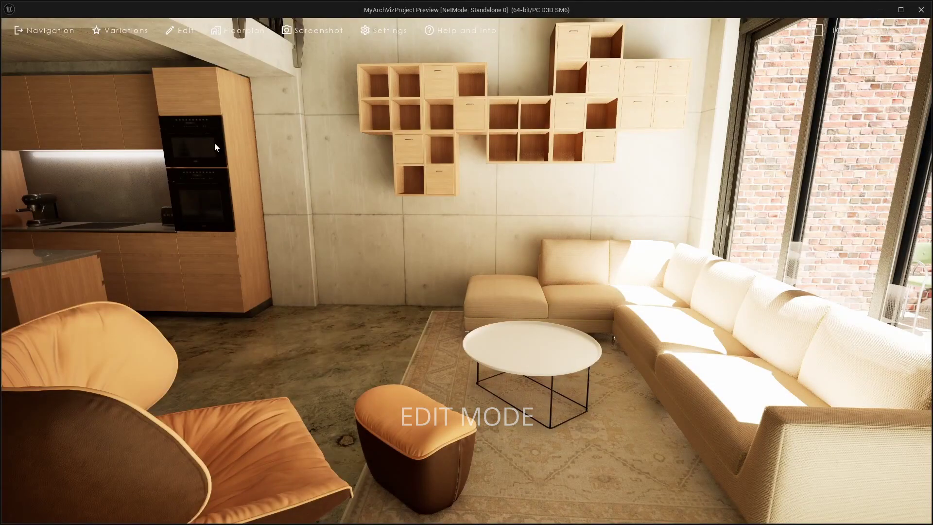
Enter the edit objects mode and select the coffee table
click(180, 28)
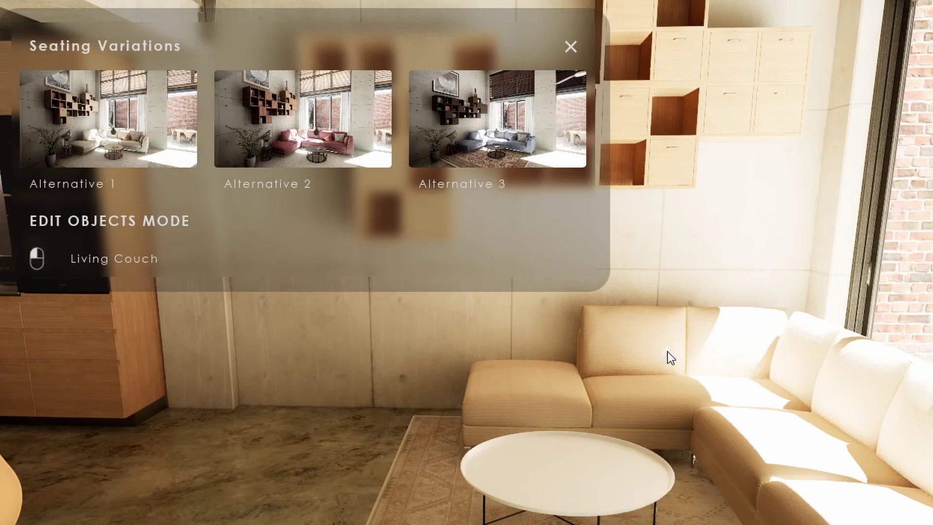
click(591, 492)
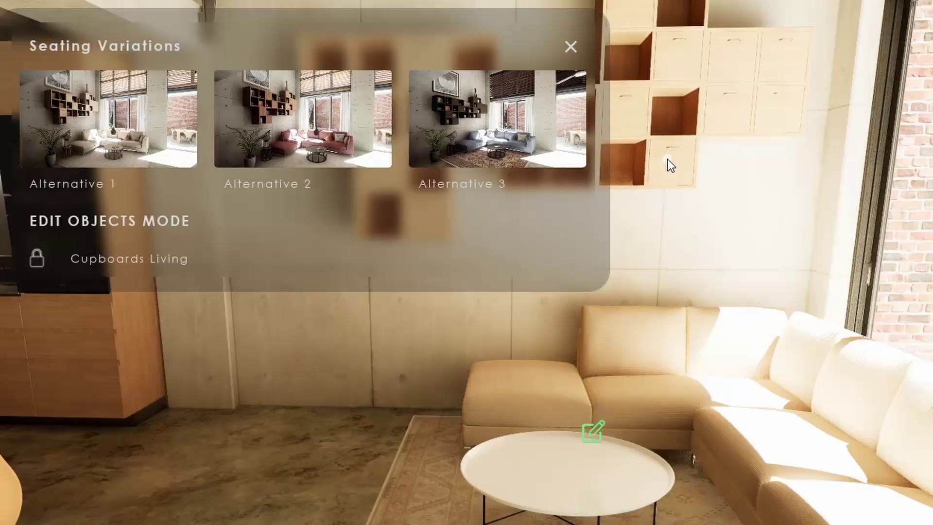
Try the ELM and DARK ELM finishes on the living room wall cupboards and discard the change
click(670, 164)
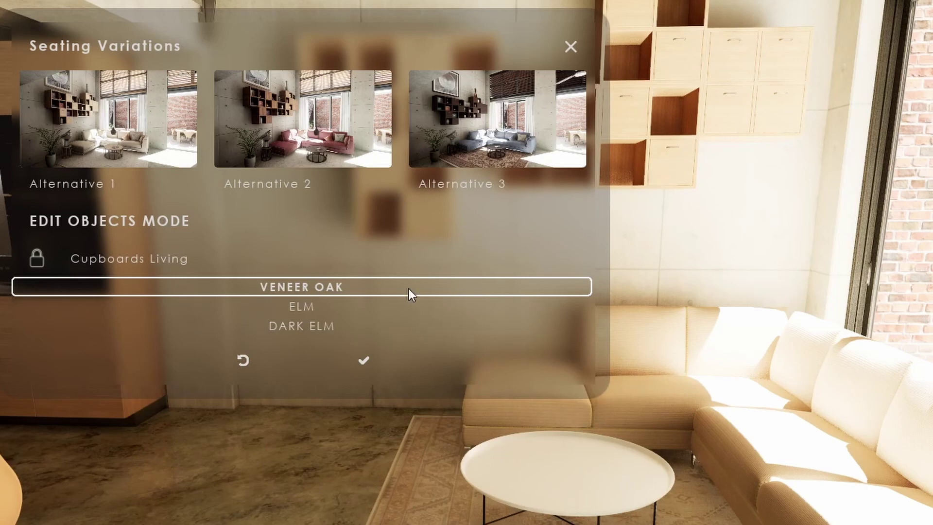
click(297, 309)
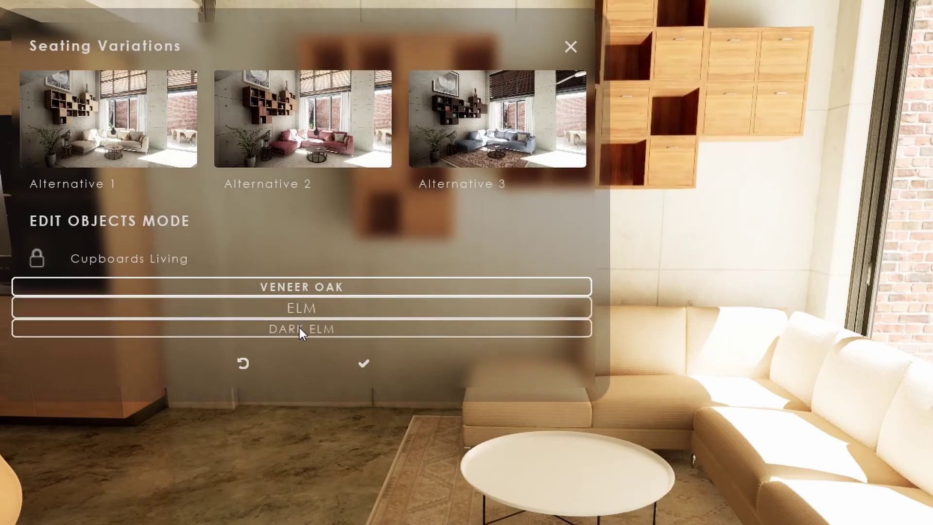
click(299, 329)
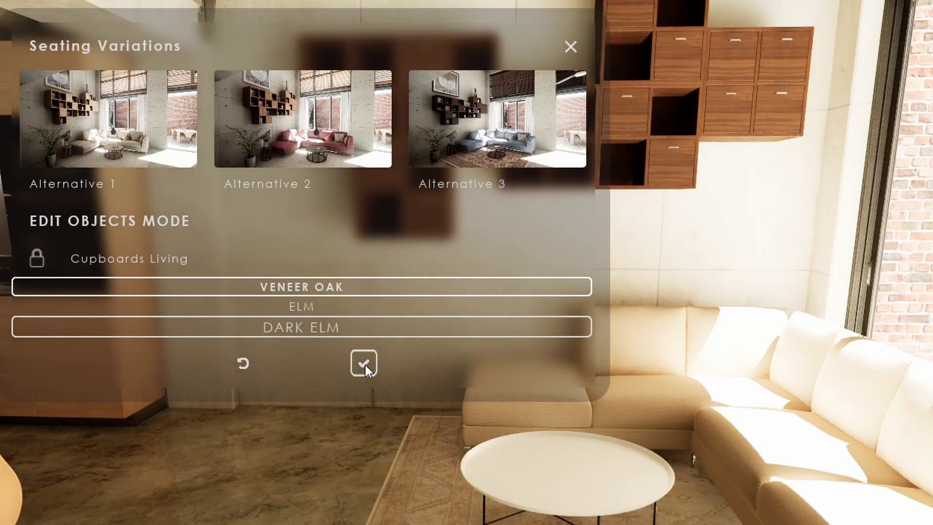
click(235, 364)
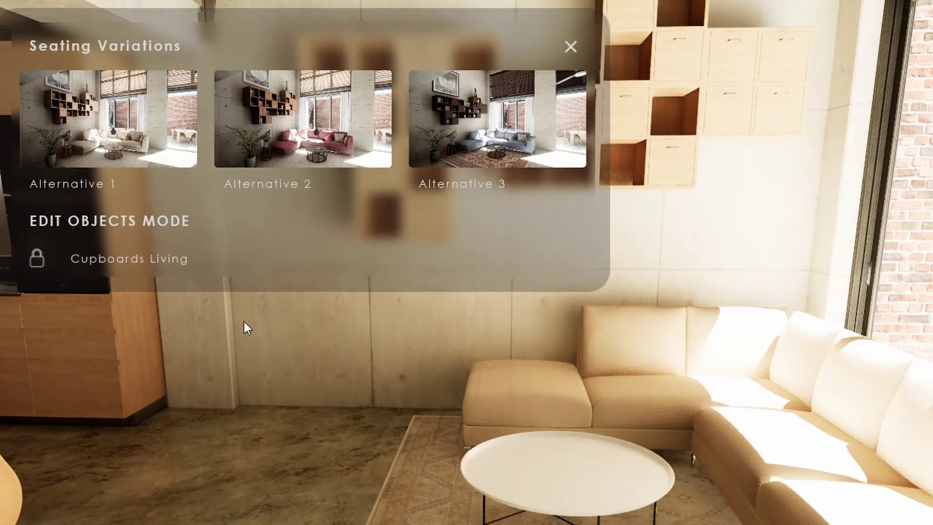
Apply the DARK ELM finish to the living room wall cupboards and confirm it
click(676, 159)
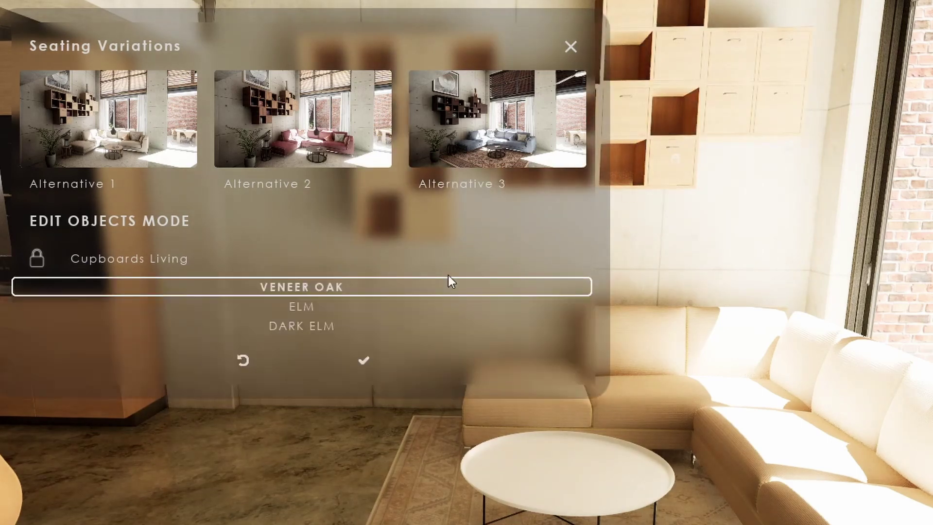
click(314, 325)
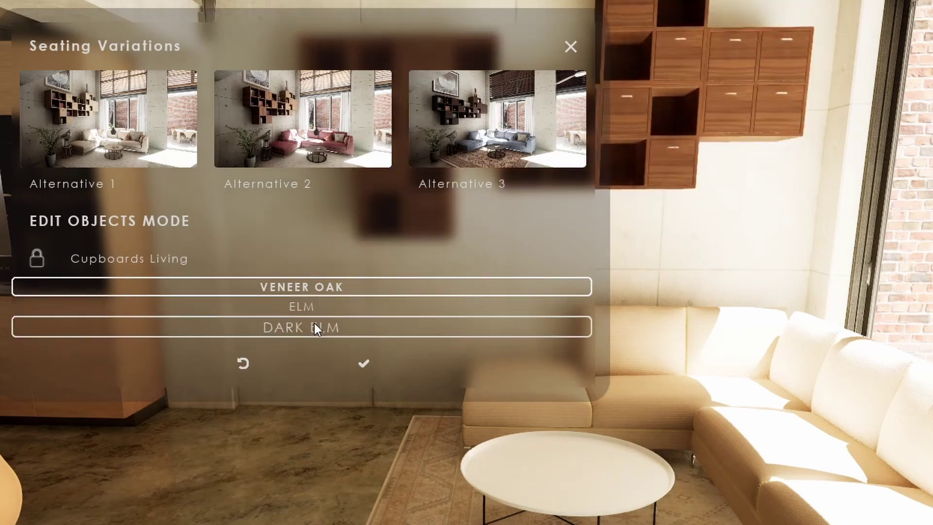
click(363, 365)
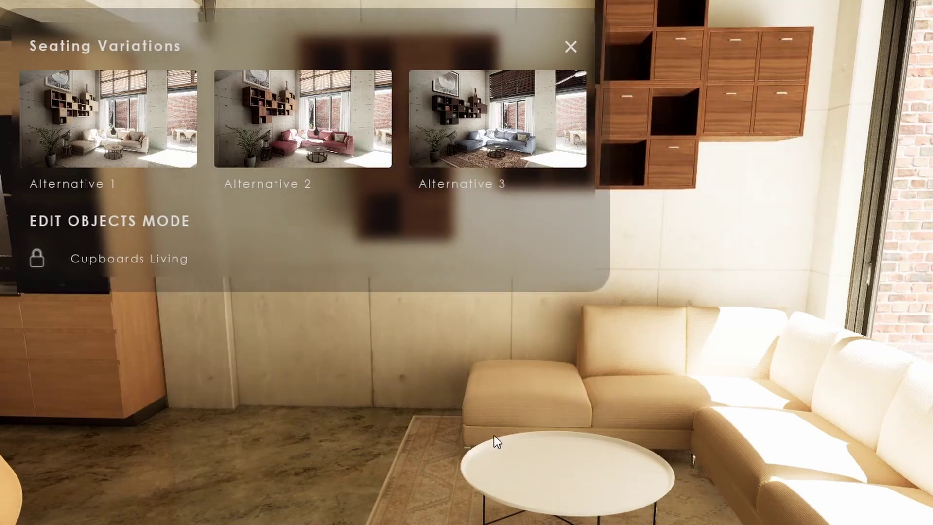
Preview Variation 2 on the coffee table, choose Variation 3 and confirm it
click(557, 476)
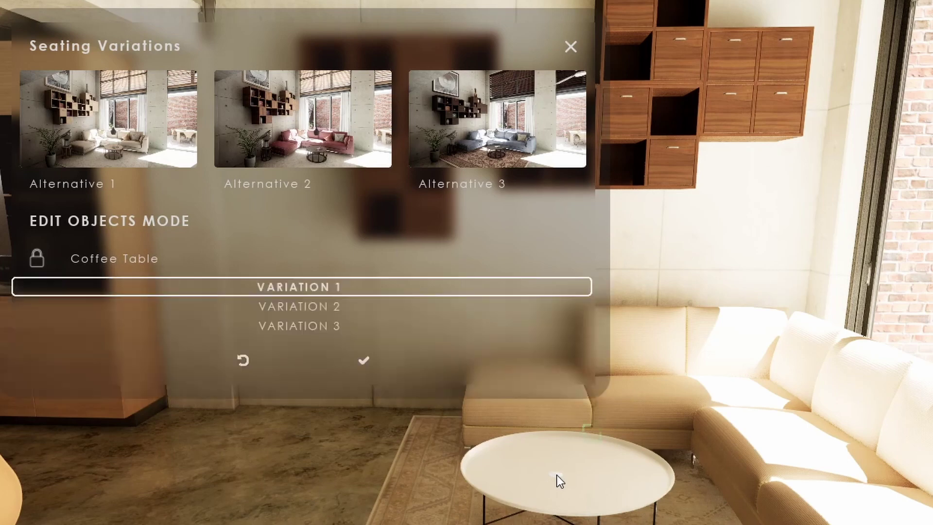
click(328, 310)
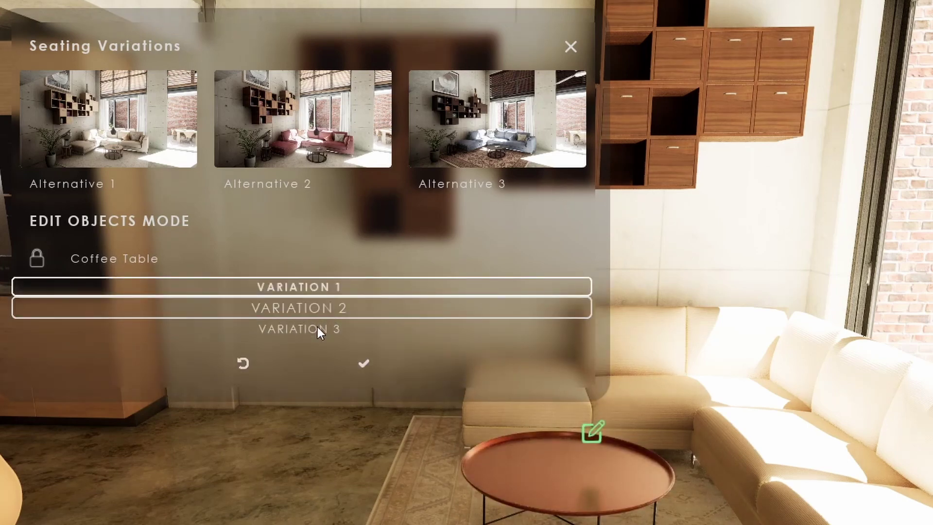
click(319, 329)
click(369, 363)
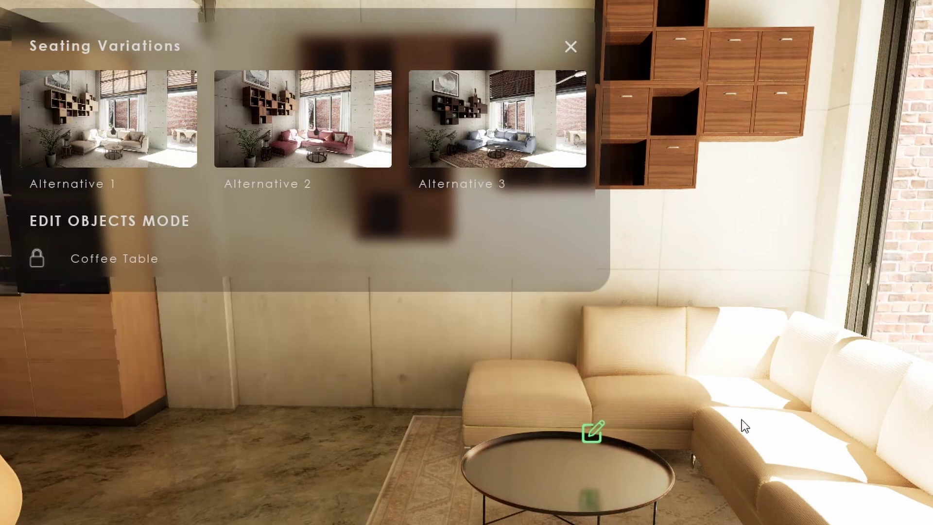
Preview Variation 2, Variation 3 and Variation 4 on the living room couch
click(774, 434)
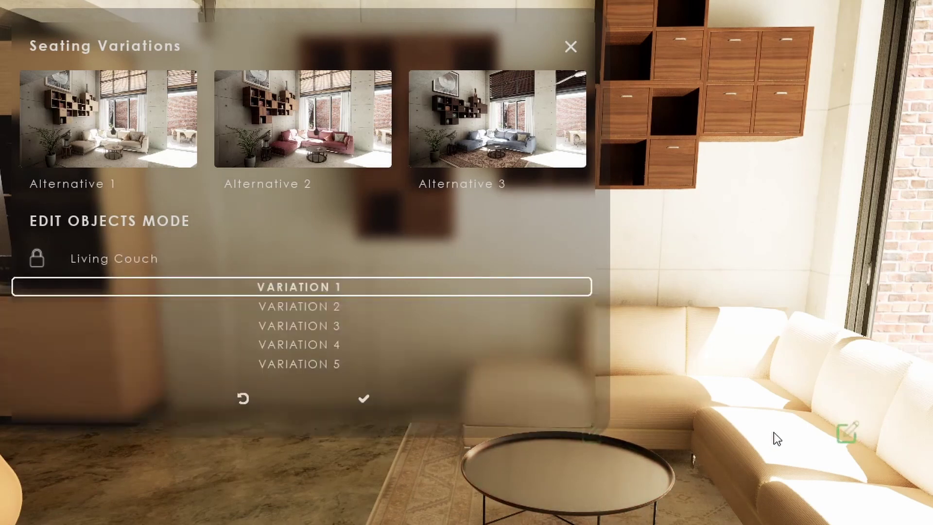
click(323, 305)
click(316, 329)
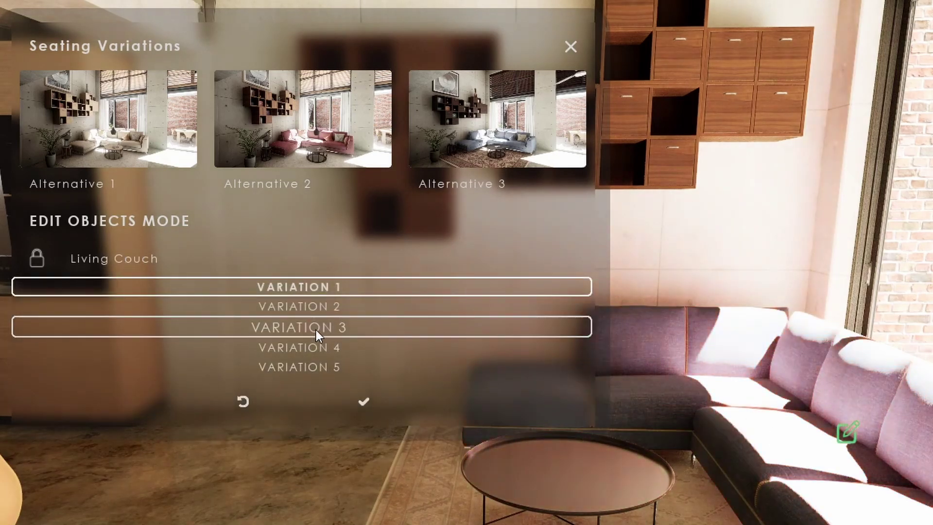
click(316, 347)
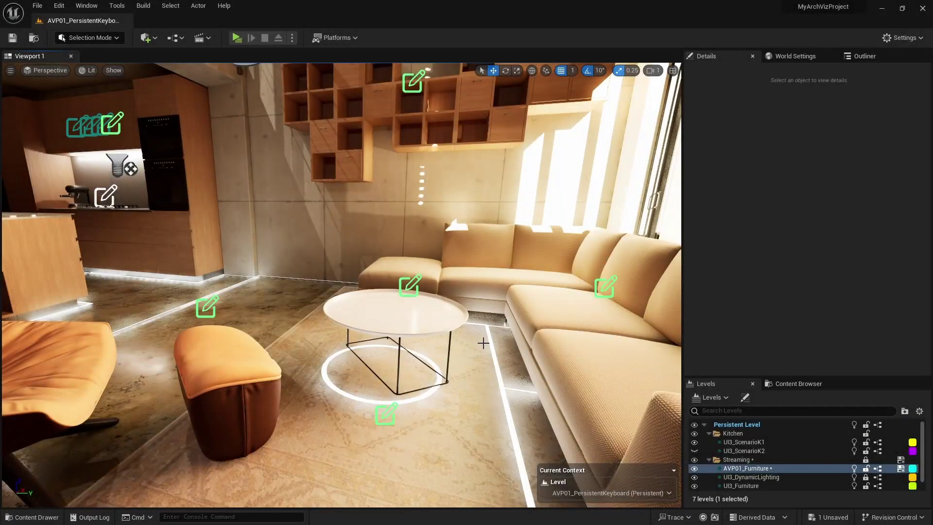
Select the coffee table's variation actor in the level and add three Variation Names elements
click(405, 279)
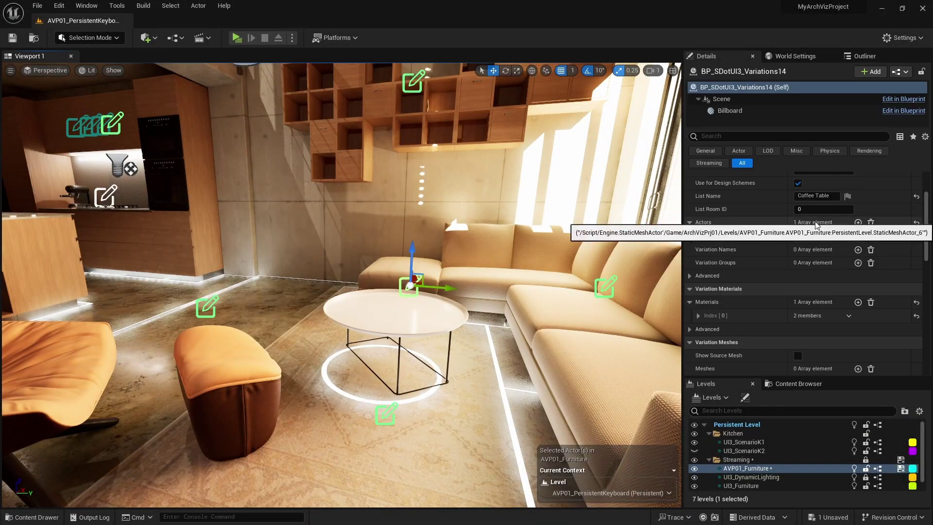
click(858, 249)
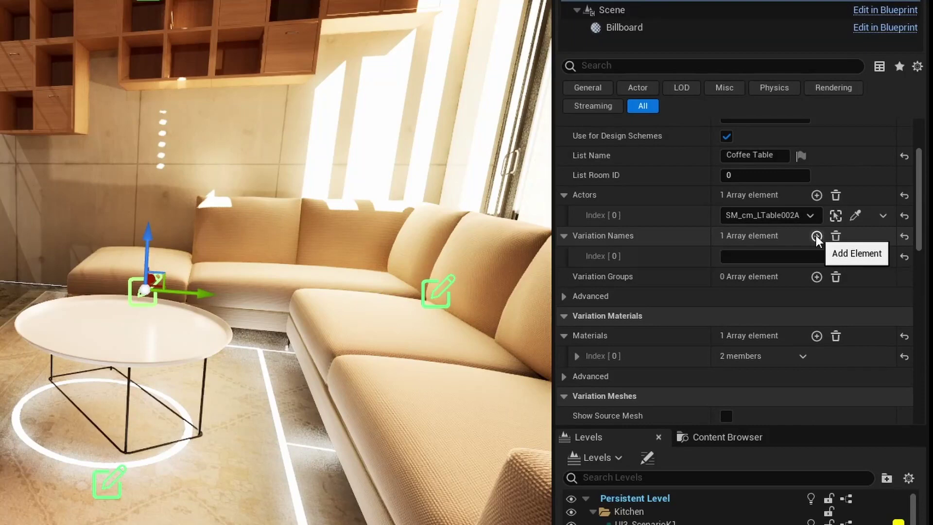
click(816, 236)
click(817, 235)
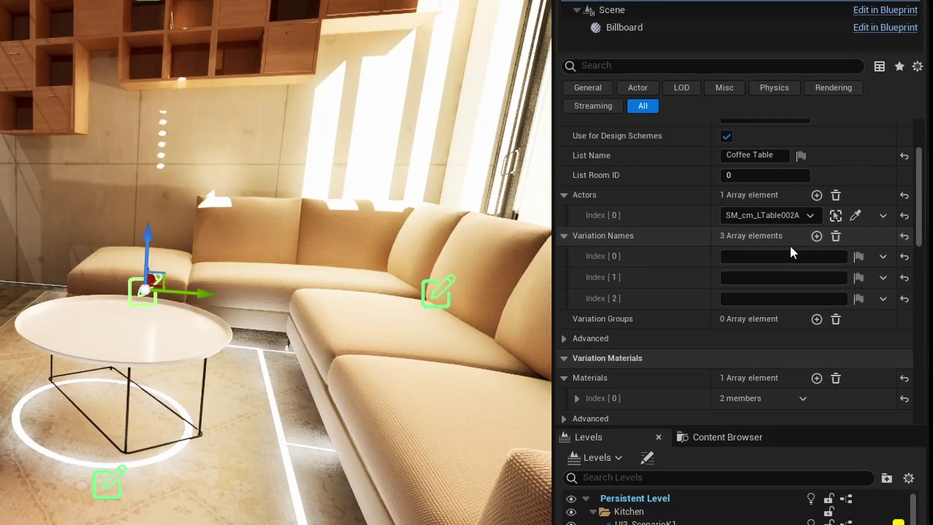
Name the coffee table's three variations White, Red and Black
click(782, 257)
text(White)
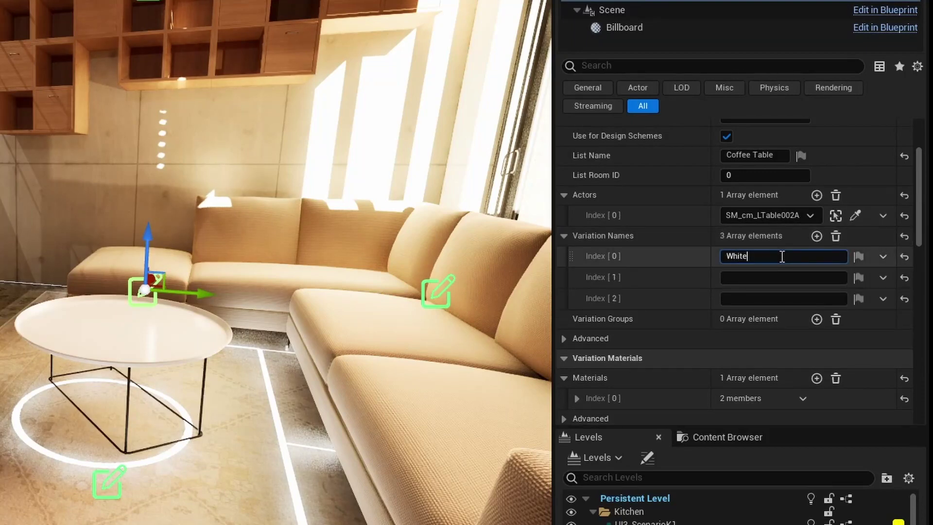
click(780, 276)
text(Red)
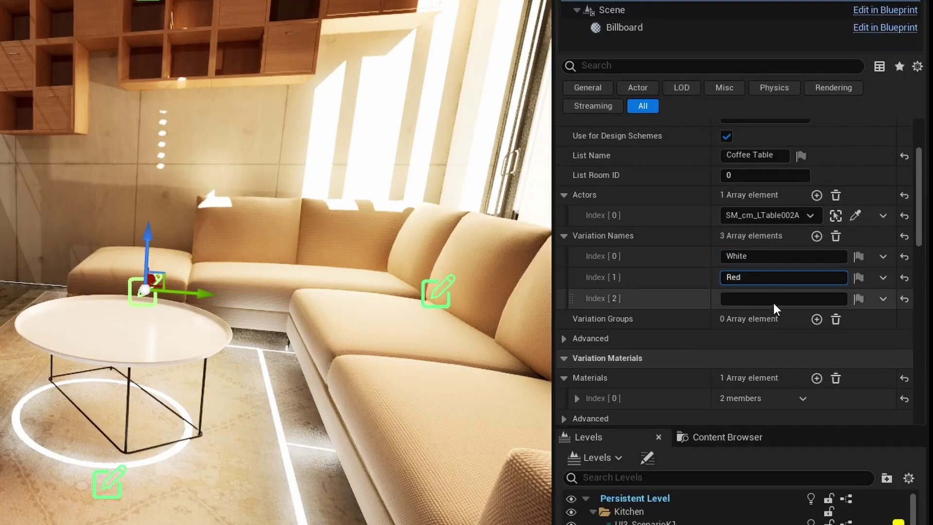
click(781, 298)
text(Black)
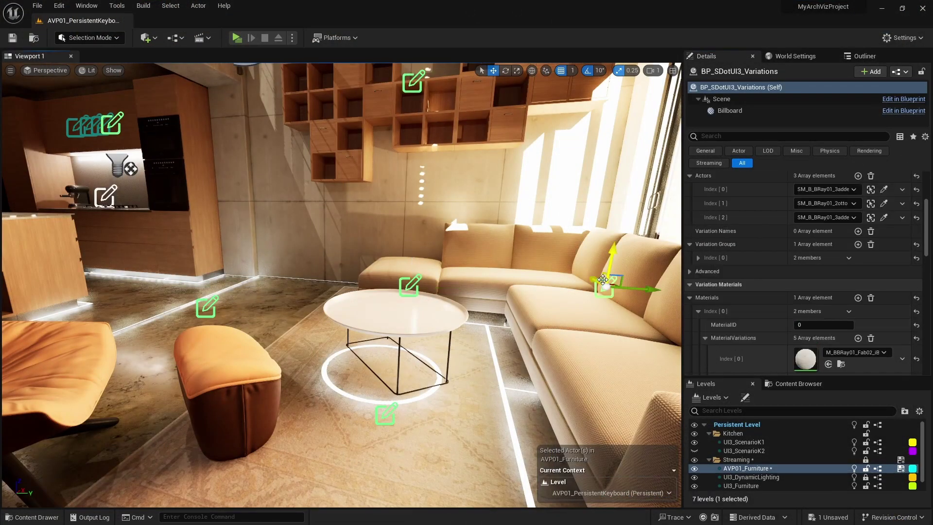
Add five Variation Names elements to the living couch's variation actor
click(859, 232)
click(859, 231)
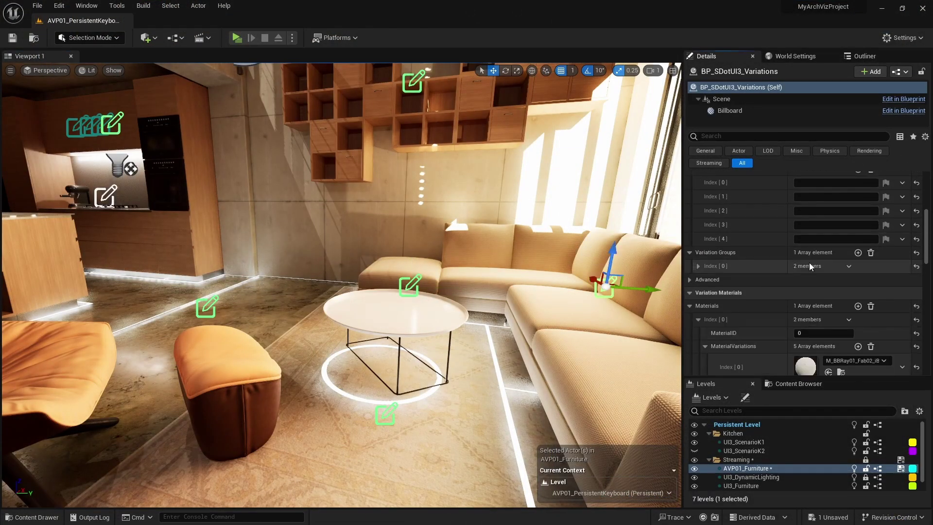
scroll(827, 267, down, 5)
scroll(826, 219, up, 3)
Name the couch's five variations Beige, Red, Blue, Green and Pale Red
click(824, 198)
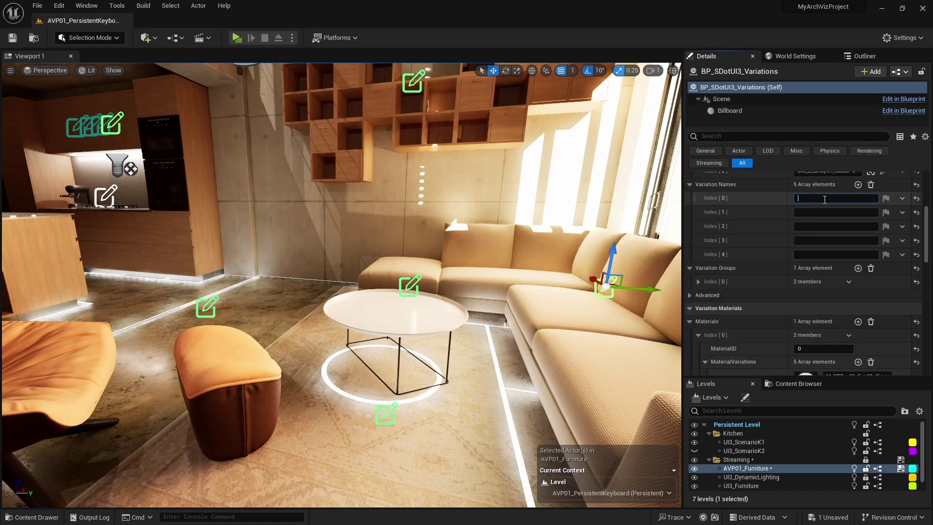
text(Beige)
click(825, 213)
text(Red)
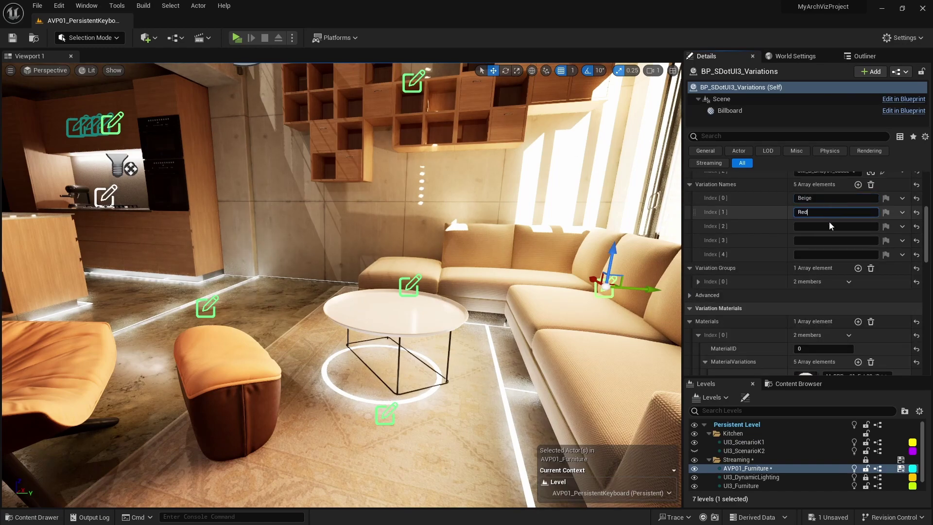
click(829, 226)
text(Blue)
click(831, 240)
text(Green)
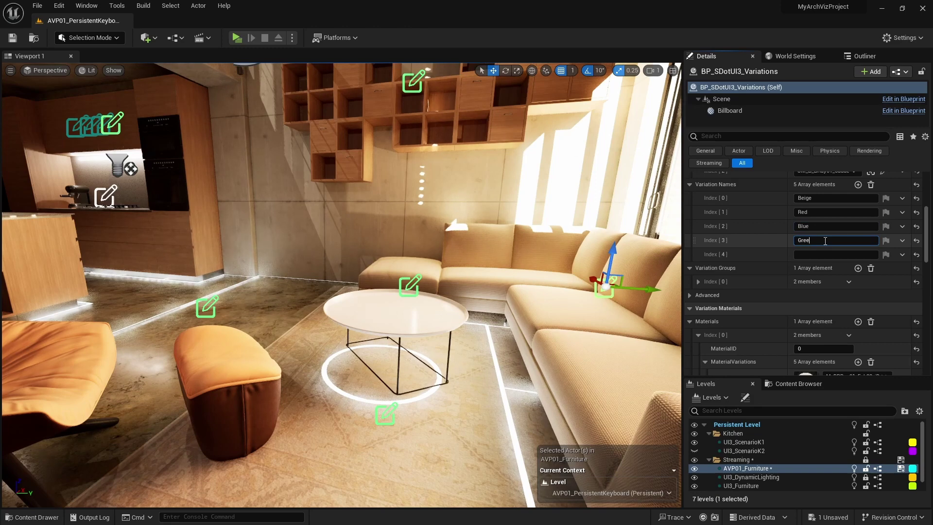
click(834, 256)
text(Pale Red)
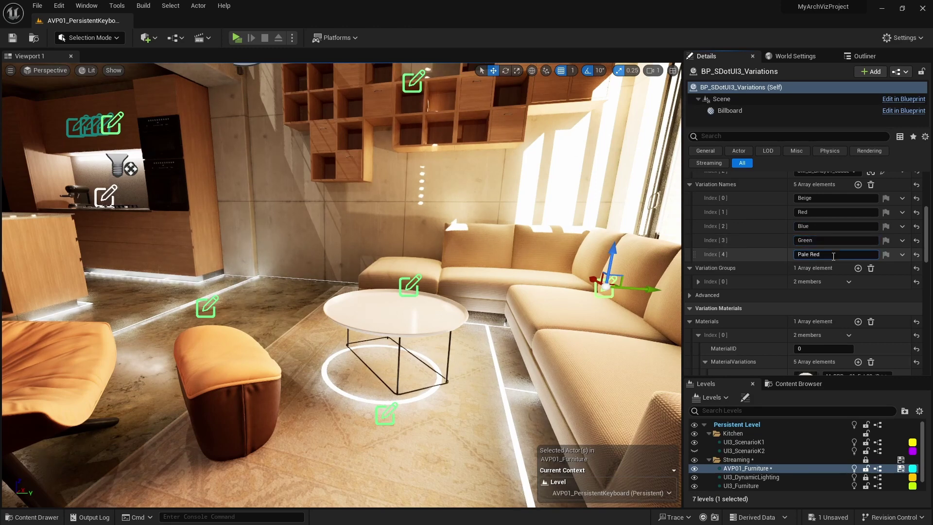
key(Return)
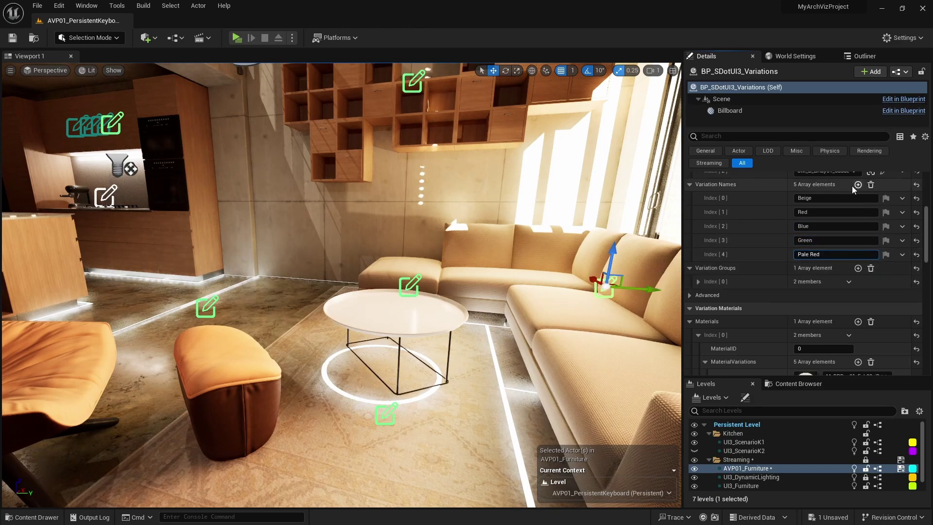
Select the foot rest's and chair's variation actors together and paste the couch's Variation Names onto both
drag(569, 324, 322, 258)
click(327, 265)
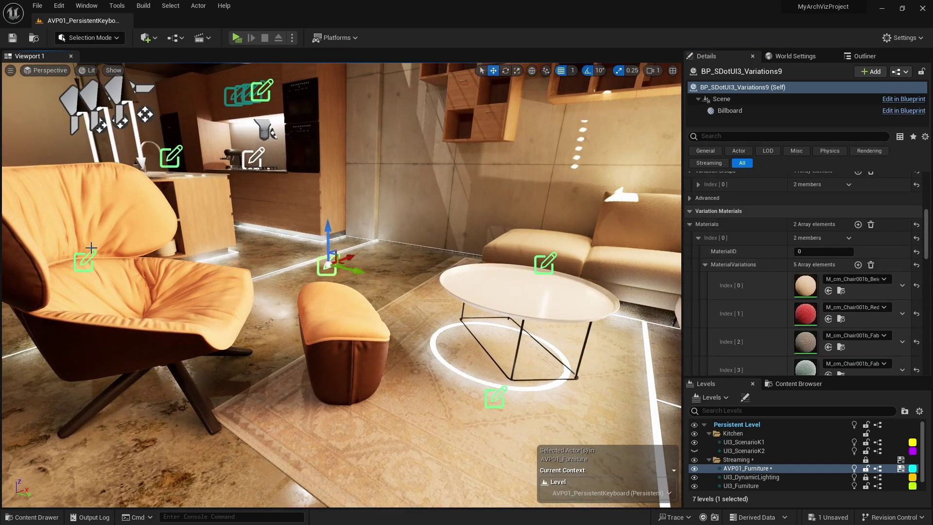
ctrl+click(84, 261)
right_click(741, 246)
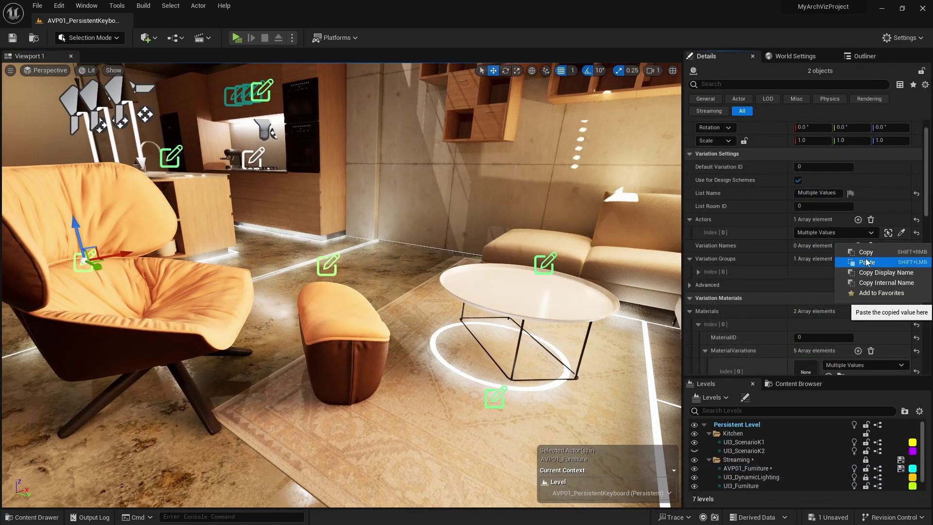
click(758, 257)
click(329, 275)
click(85, 261)
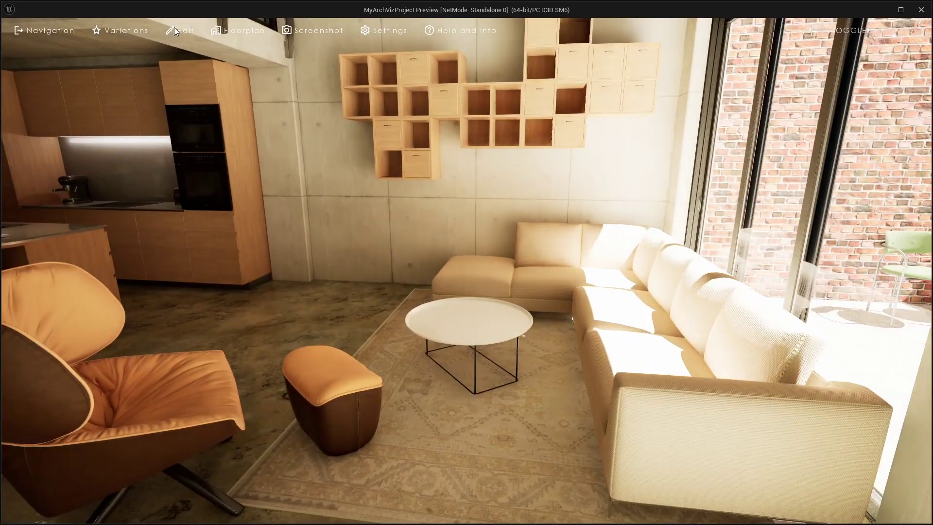
In the running preview's edit mode, try the coffee table's Red variation and apply Black
click(189, 34)
click(482, 334)
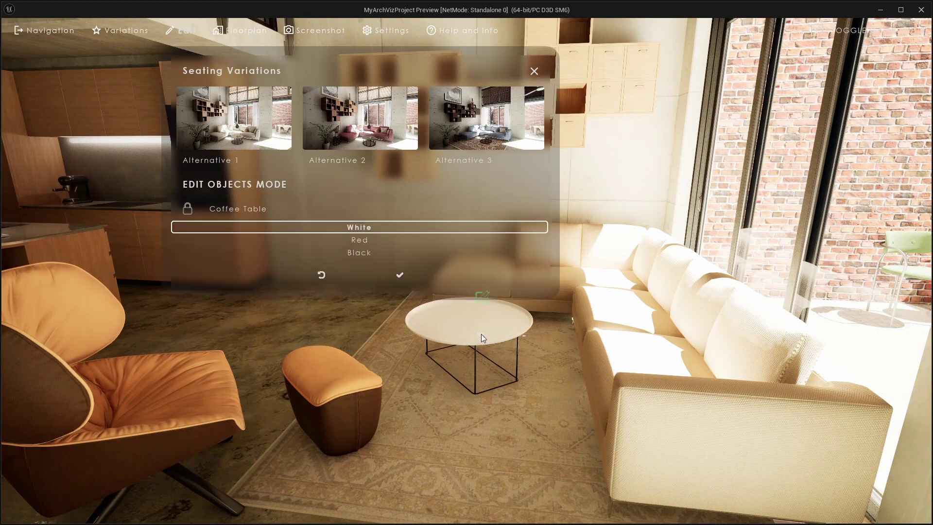
click(369, 243)
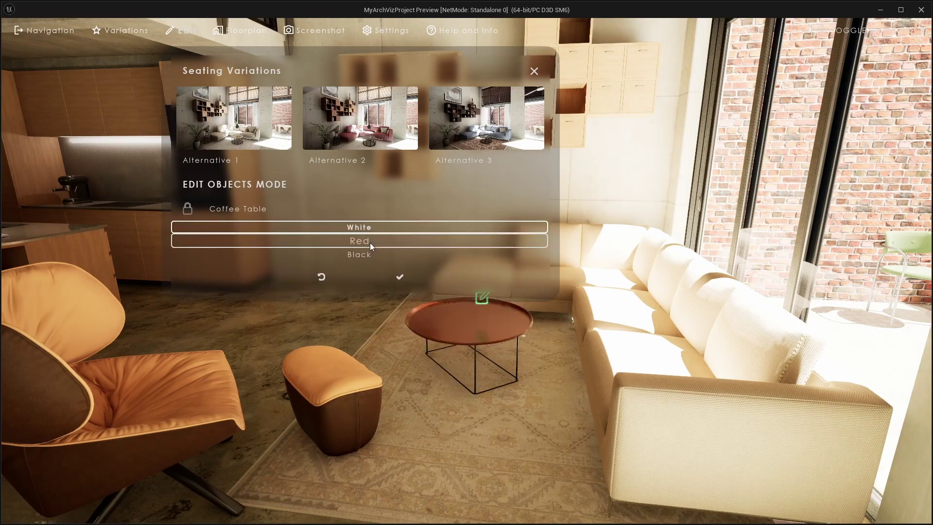
click(399, 277)
Select the living couch in the preview and try its Blue and Green variations
click(635, 329)
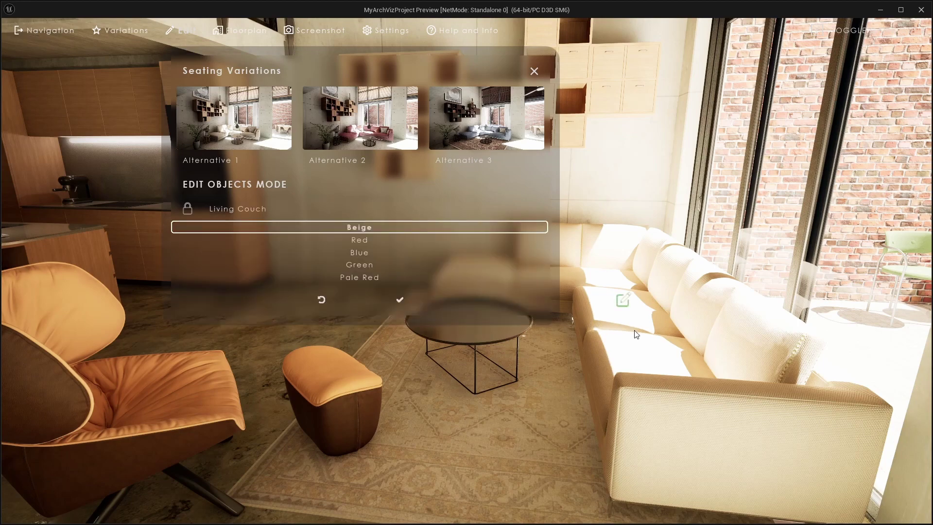
click(362, 252)
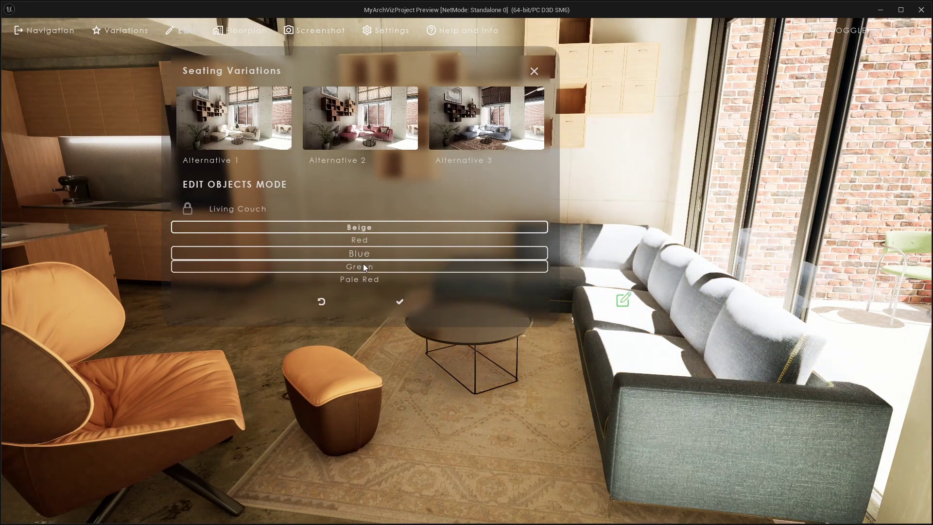
click(364, 268)
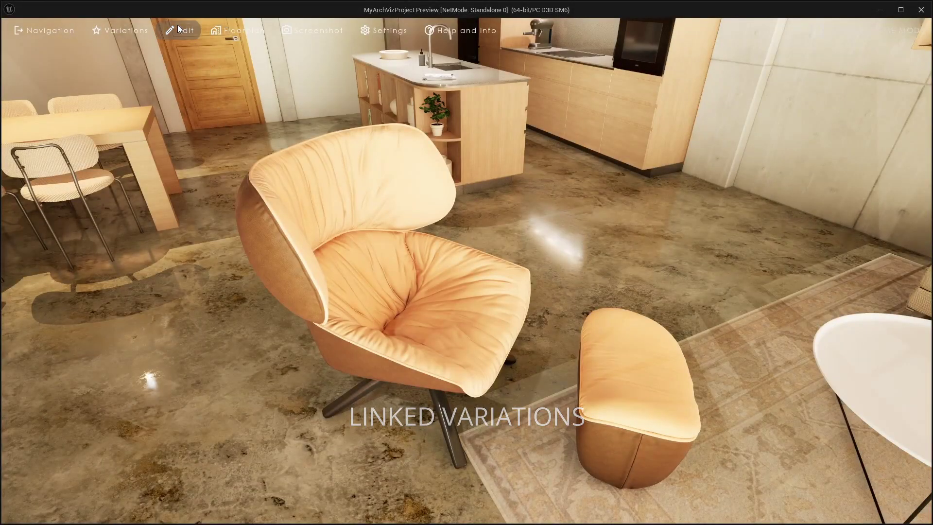
In edit mode, apply the Green variation to the chair and choose Green separately for the foot rest
click(177, 26)
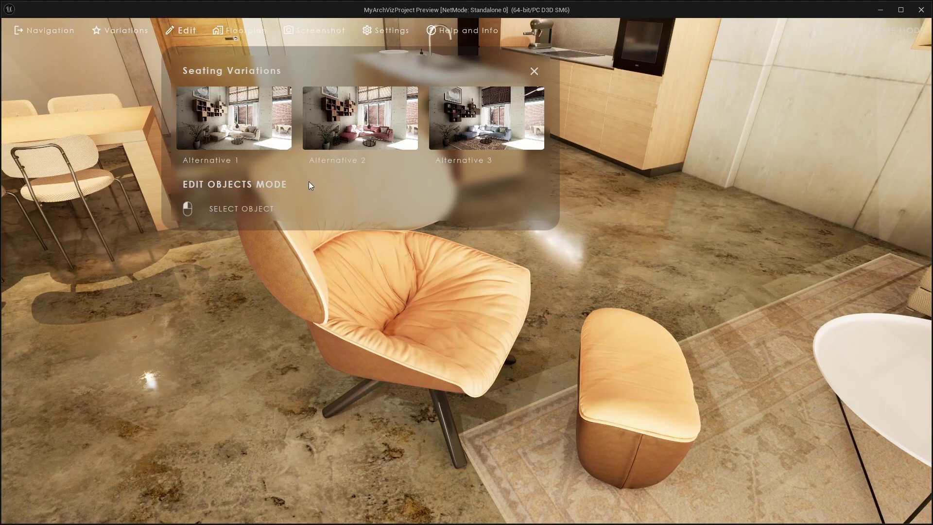
click(445, 320)
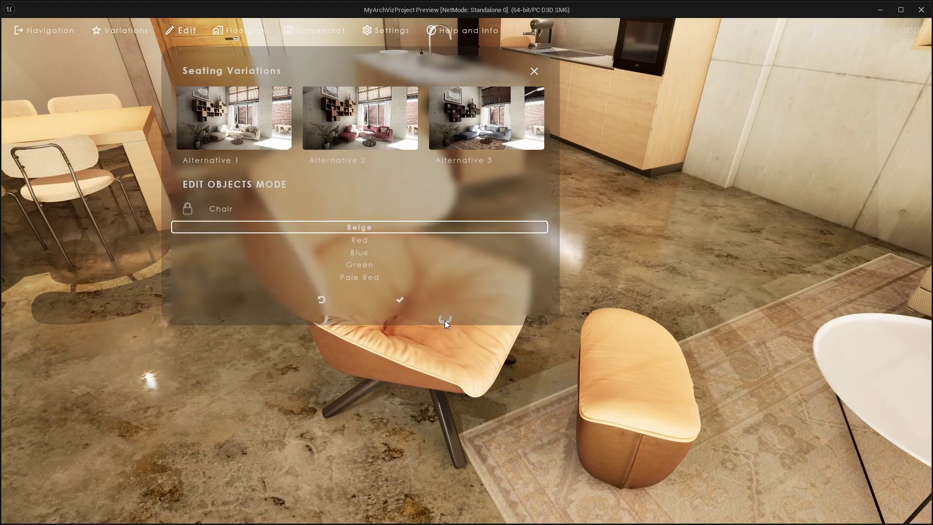
click(365, 267)
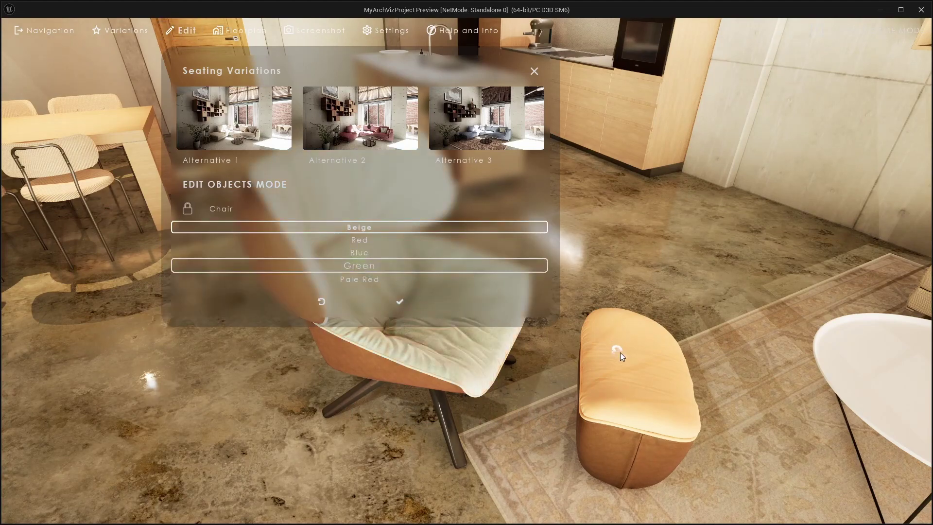
click(400, 301)
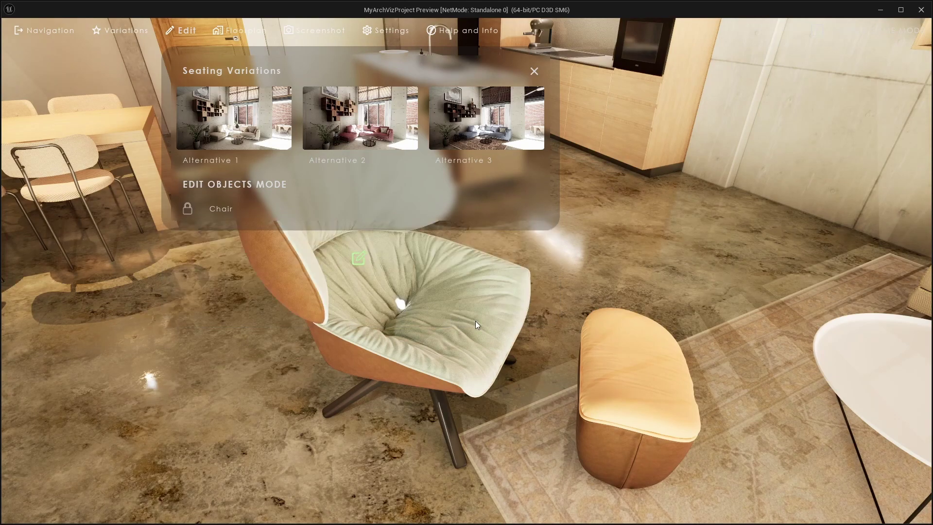
click(623, 362)
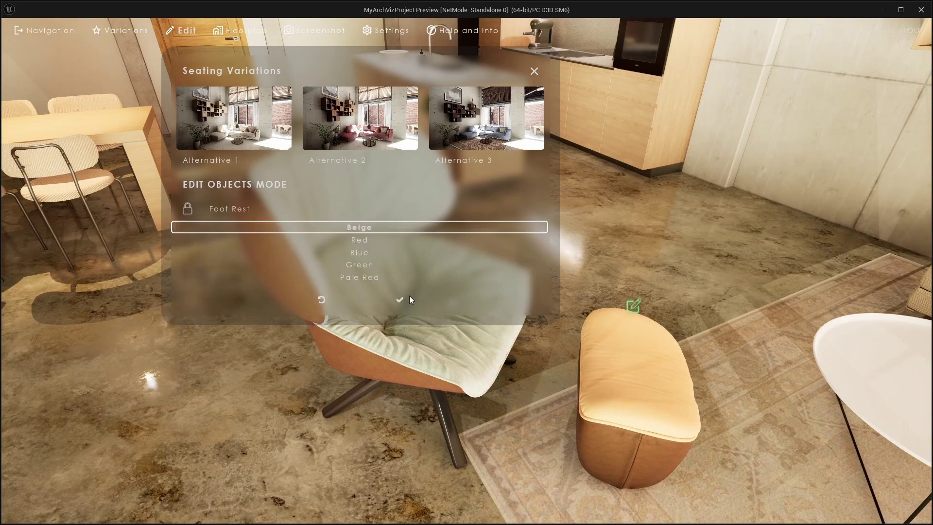
click(361, 267)
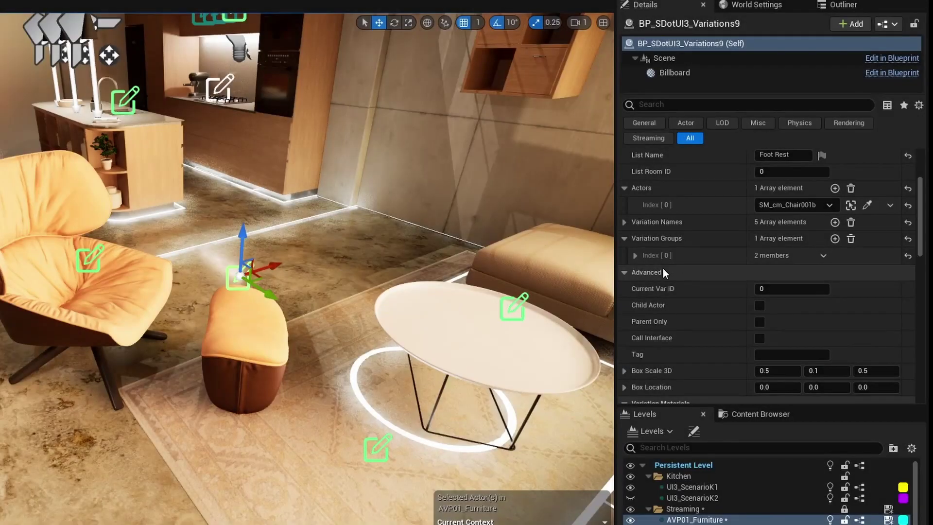
Mark the foot rest's variation actor as a Child Actor and give it the tag "arm chair"
click(663, 270)
click(663, 270)
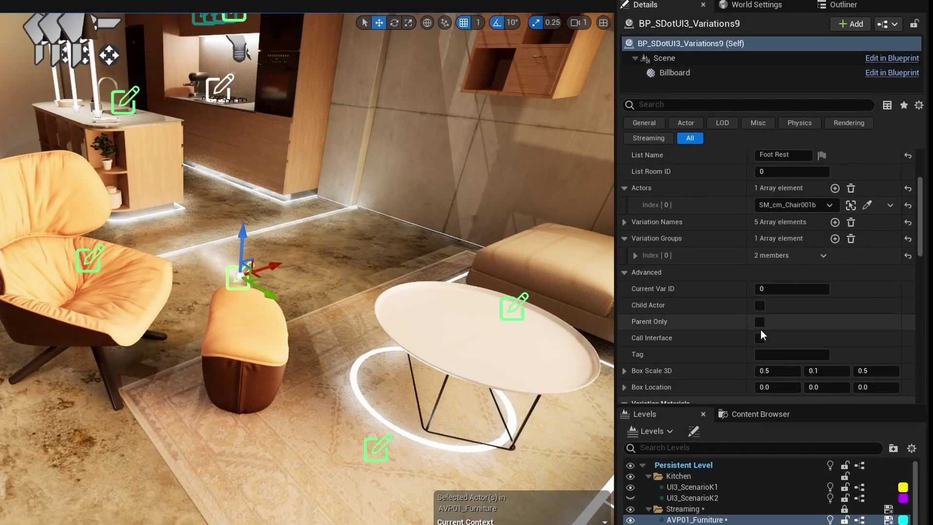
click(760, 305)
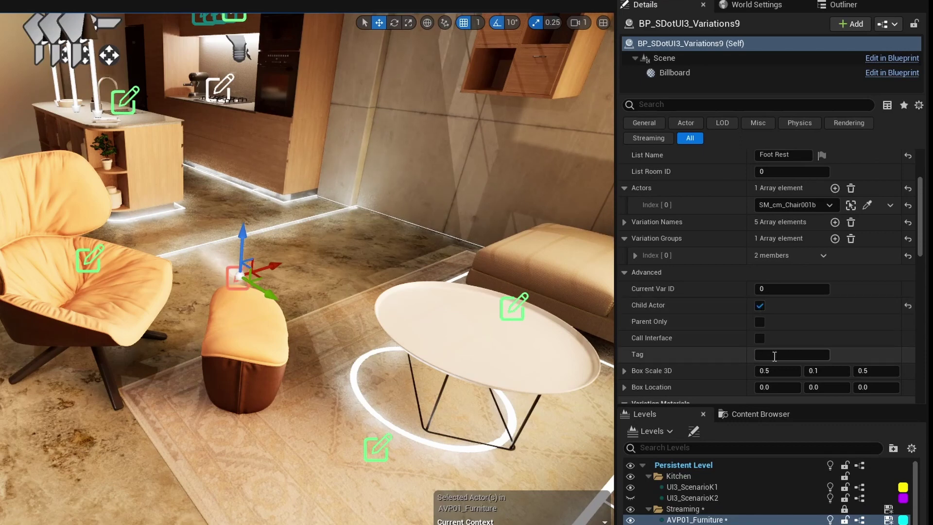
text(arm chair)
Give the chair's variation actor the matching tag "arm chair" and save the level
click(86, 252)
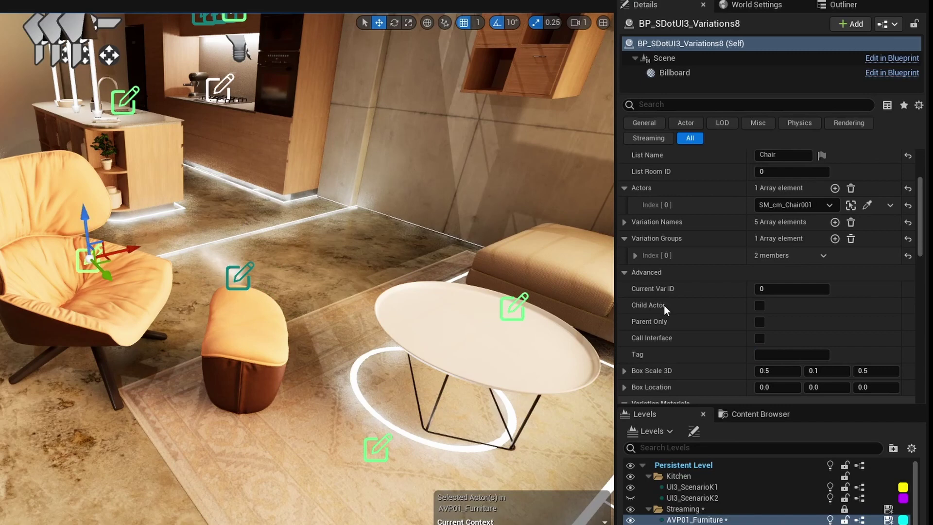
click(770, 354)
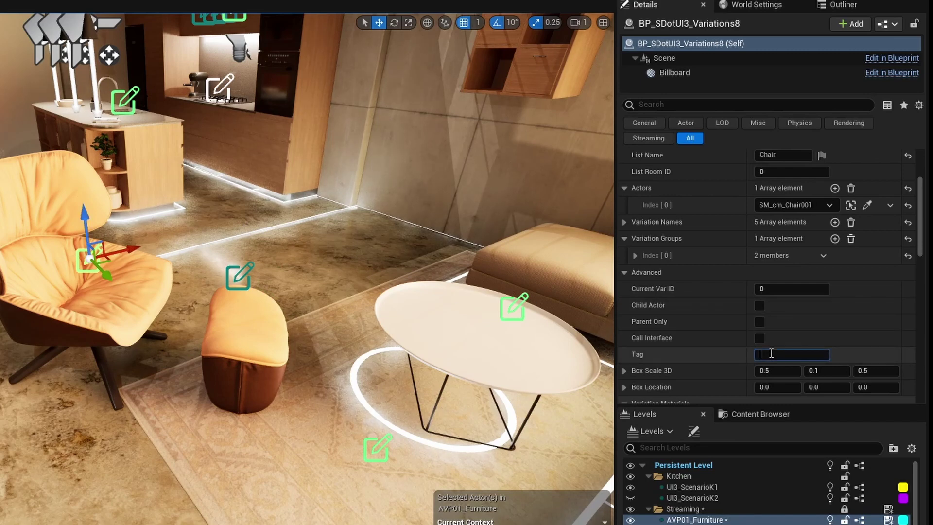
text(arm chair)
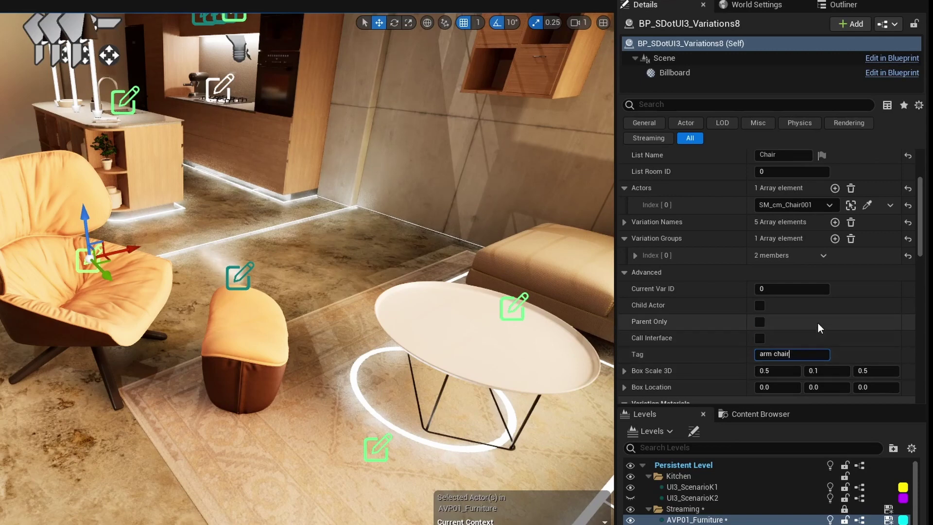
key(Return)
key(ctrl+s)
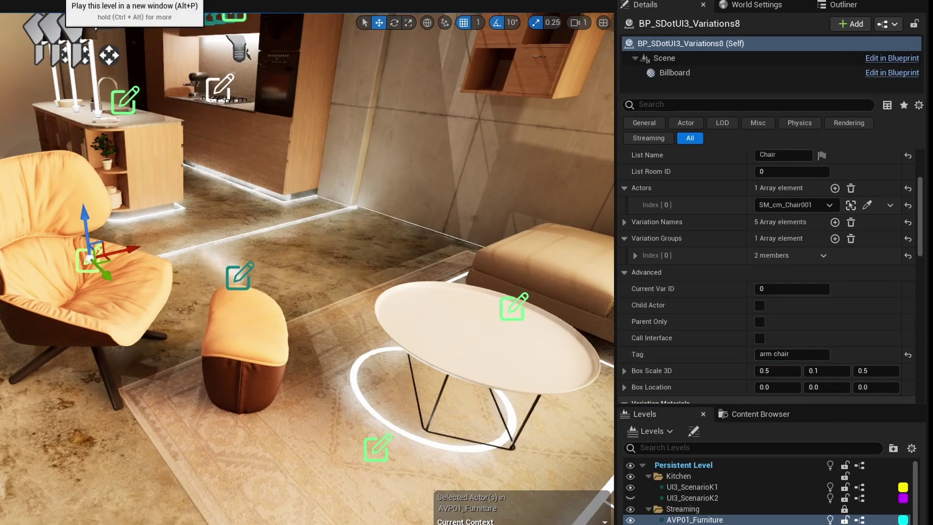
Run the level preview and test the linked chair and foot rest with the Red, Brown and Blue variations
key(alt+p)
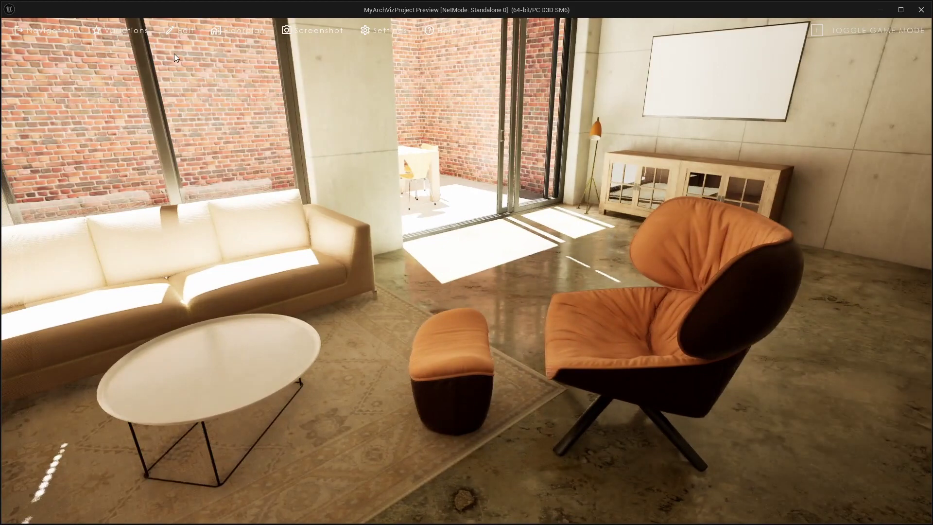
click(634, 313)
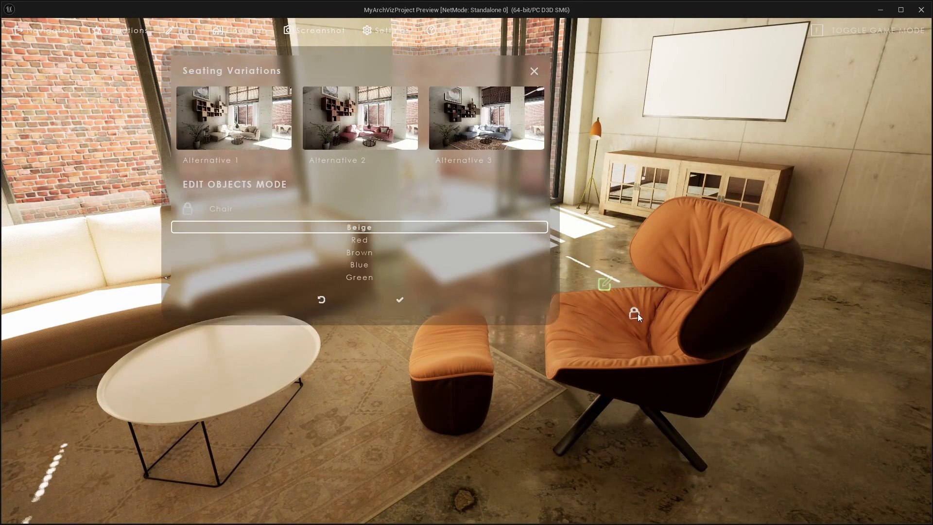
click(367, 241)
click(366, 250)
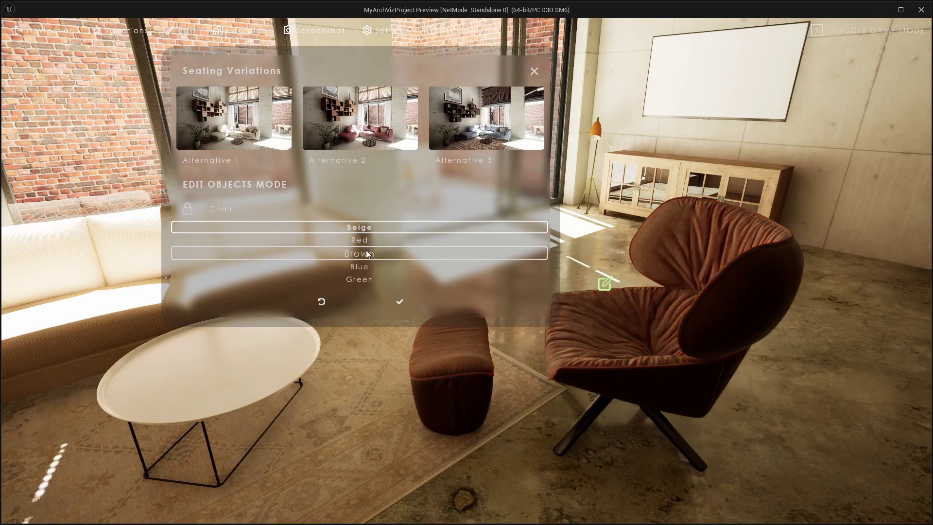
click(366, 268)
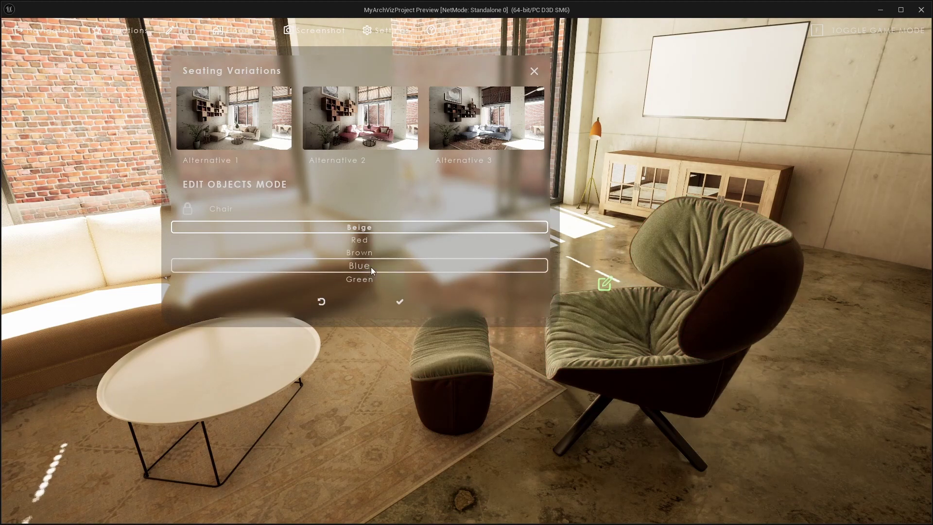
click(400, 301)
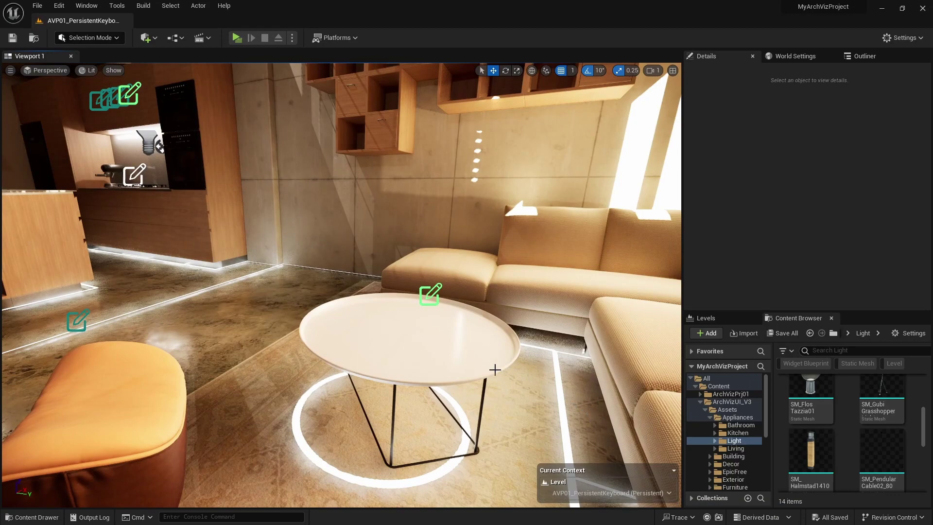
Select the coffee table and make its AVP01_Furniture level the current level
click(467, 350)
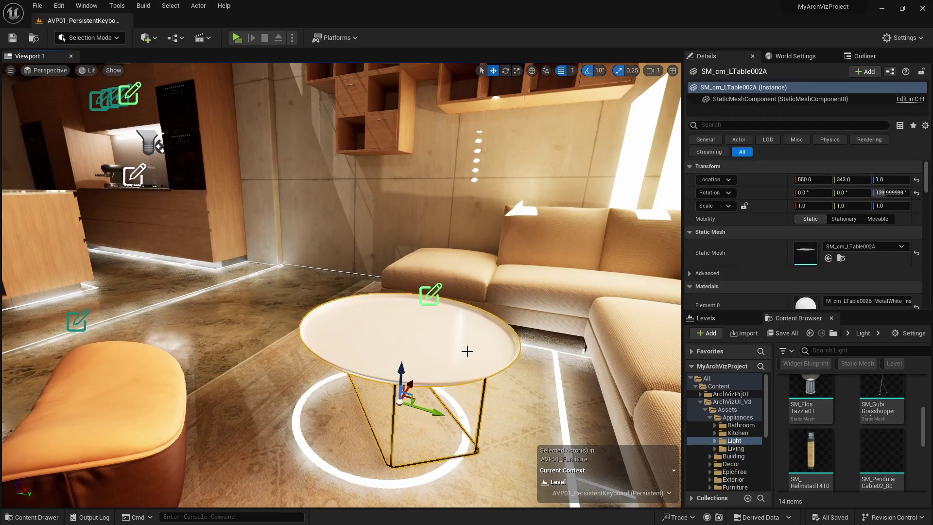
click(733, 318)
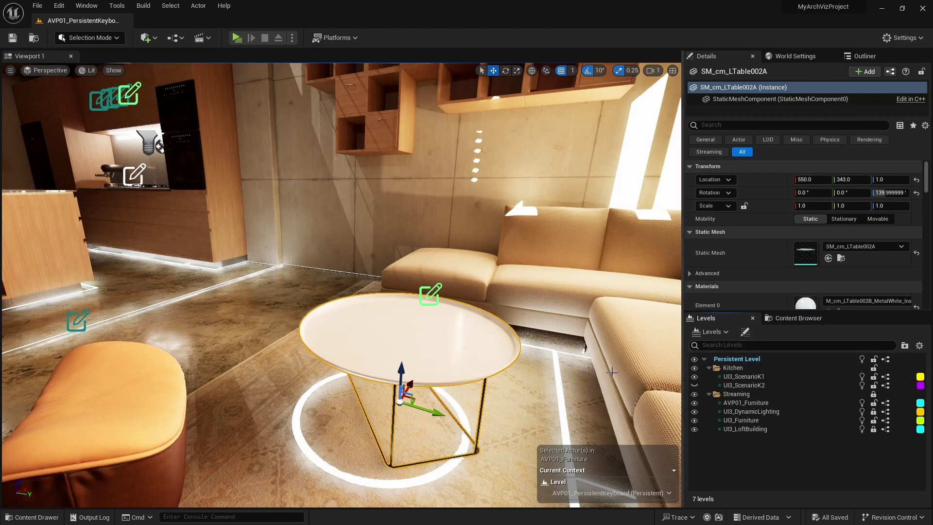
key(m)
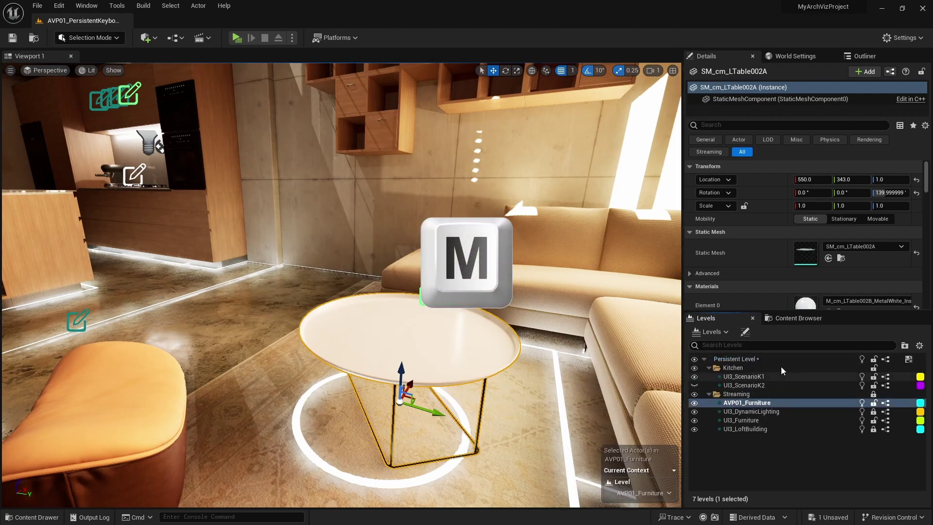
Place the SM_TomDixon_Wide lamp mesh above the coffee table and raise it to a height of about 84
click(797, 320)
drag(865, 314, 865, 267)
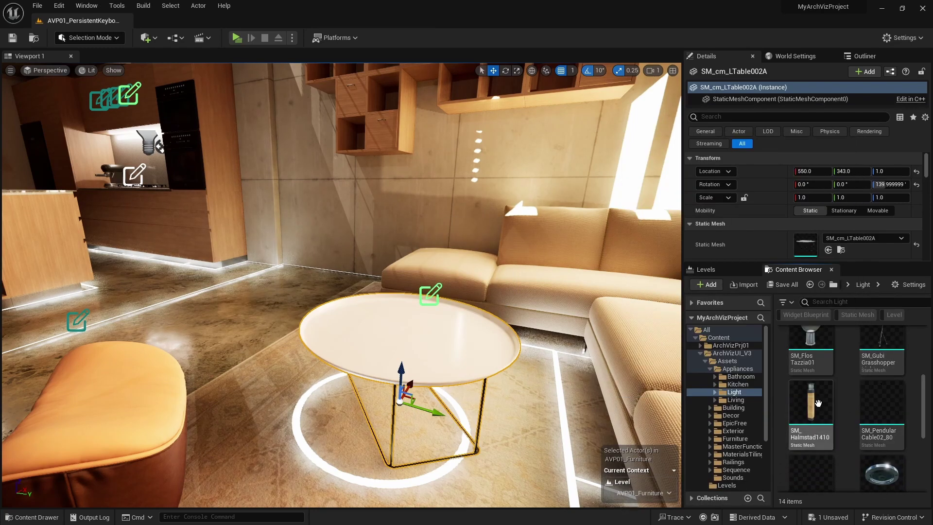
scroll(826, 413, down, 3)
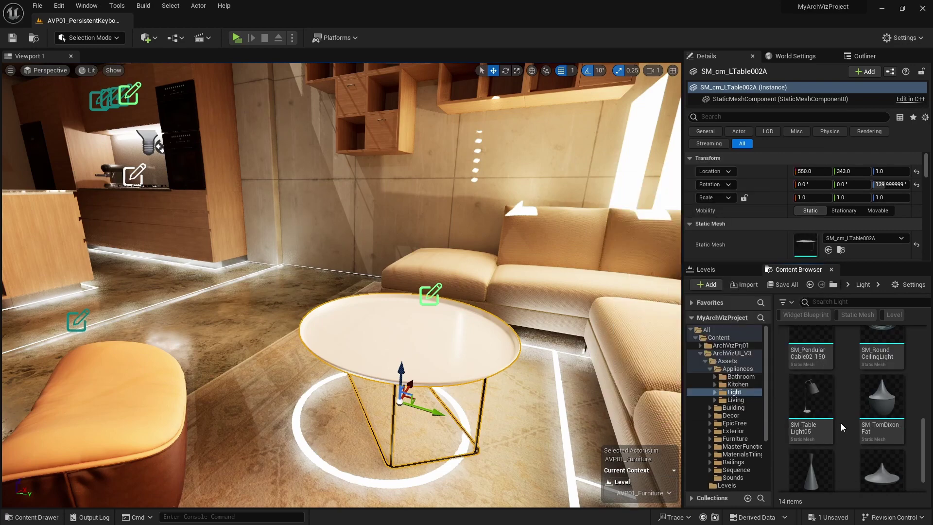
scroll(841, 423, down, 1)
drag(881, 452, 414, 329)
mouse_move(401, 302)
right_down()
mouse_move(389, 298)
mouse_move(402, 302)
right_up()
drag(391, 299, 390, 191)
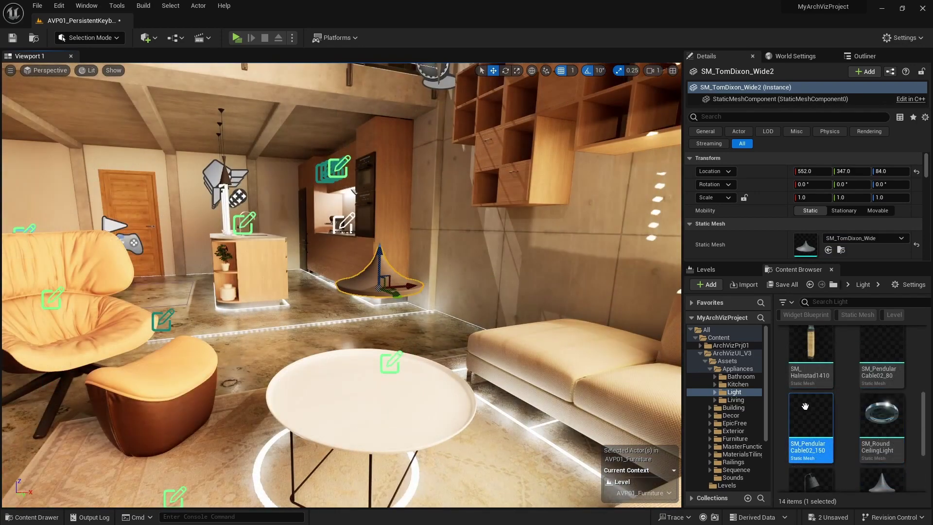
Assign the SM_PendularCable02_150 mesh to the lamp's copy and raise it to the ceiling at a height of about 522
drag(806, 406, 860, 239)
drag(380, 266, 380, 85)
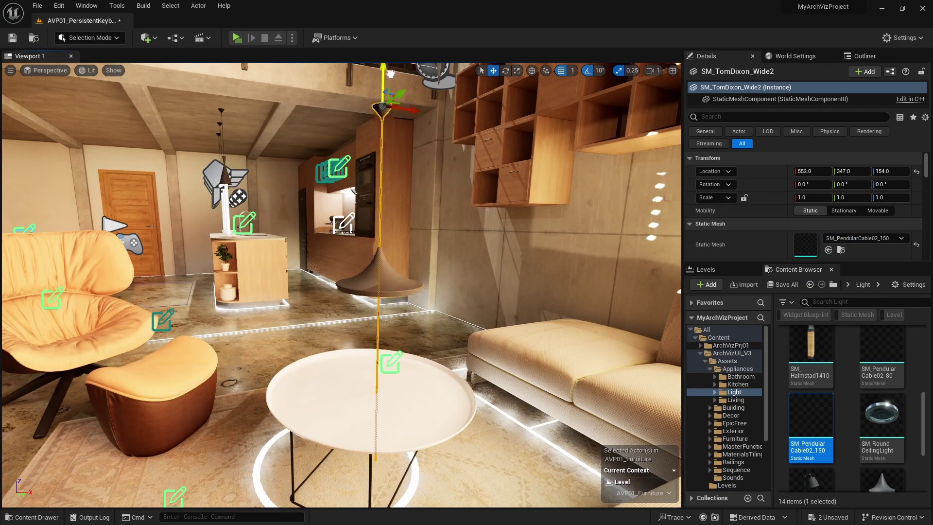
right_drag(380, 85, 390, 29)
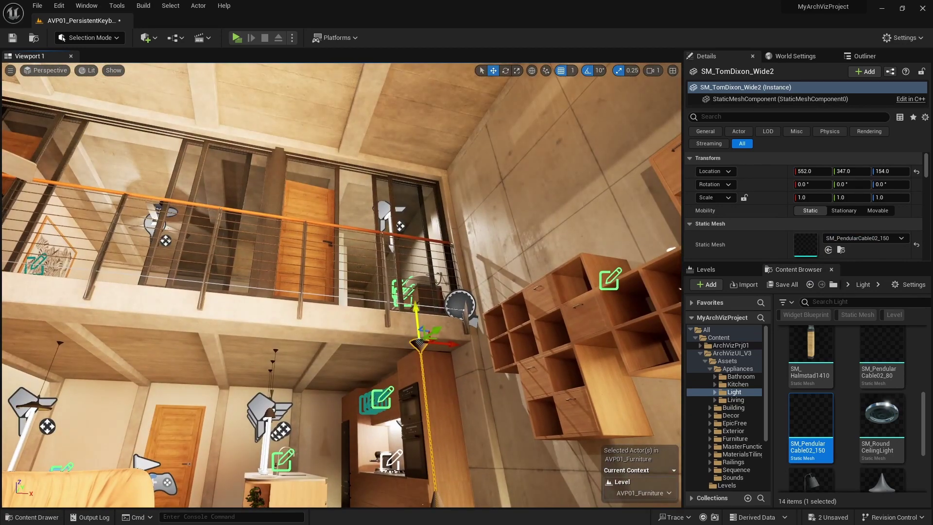
drag(416, 311, 413, 97)
right_drag(413, 97, 413, 68)
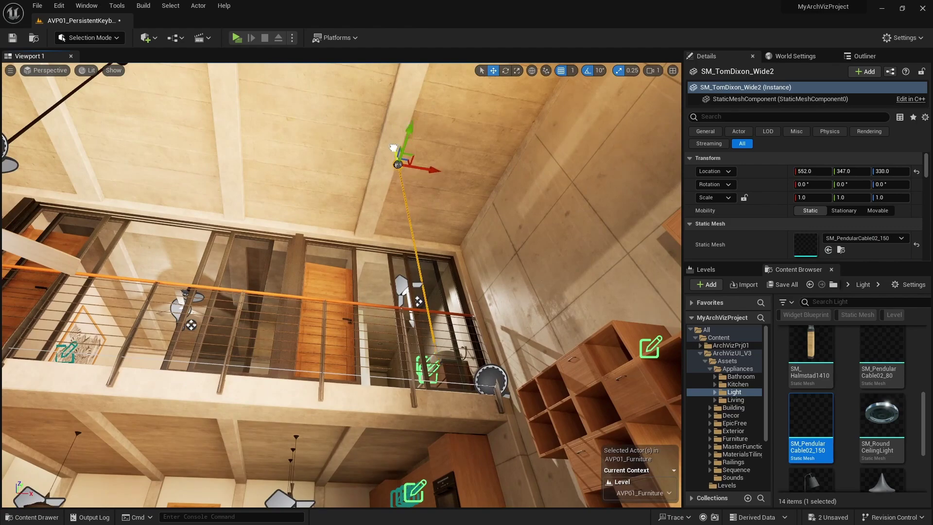
right_drag(392, 107, 456, 236)
key(r)
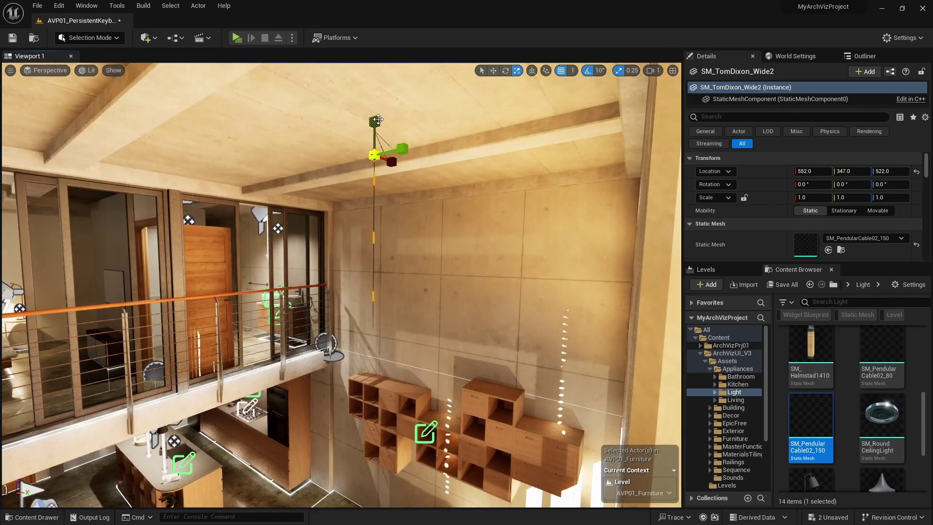
Place a new BP_SDotUI3_Variations actor by the coffee table and raise it beside the pendant lamp to a height of 104
right_drag(378, 119, 365, 136)
drag(388, 103, 388, 92)
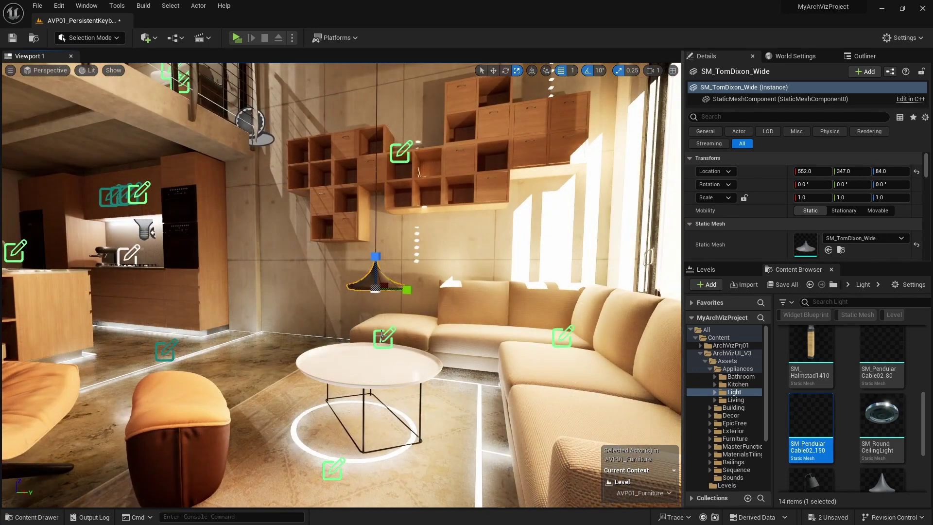
click(382, 335)
key(ctrl+b)
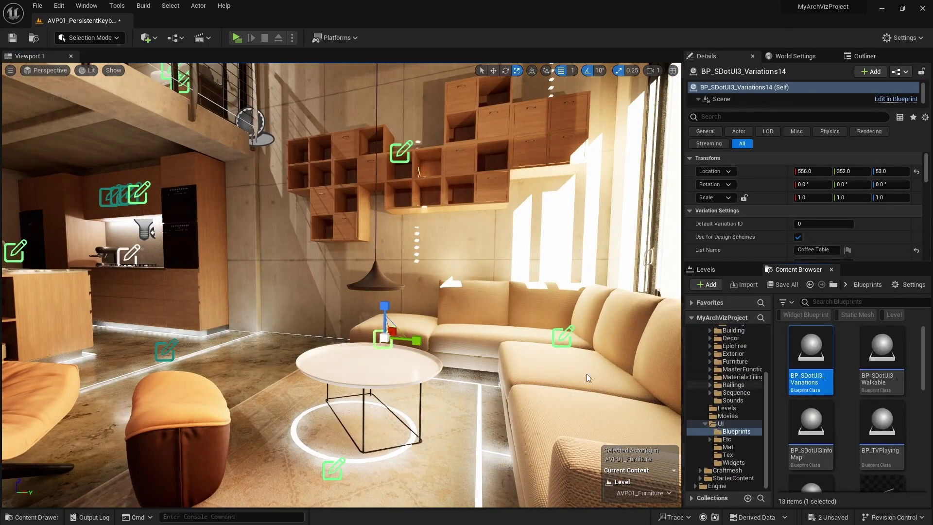
drag(810, 357, 335, 355)
key(r)
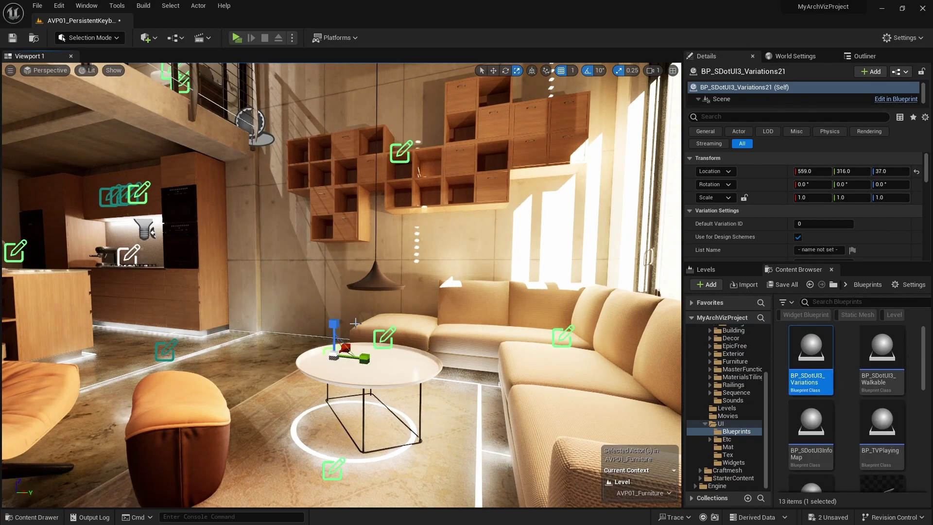
drag(334, 333, 334, 238)
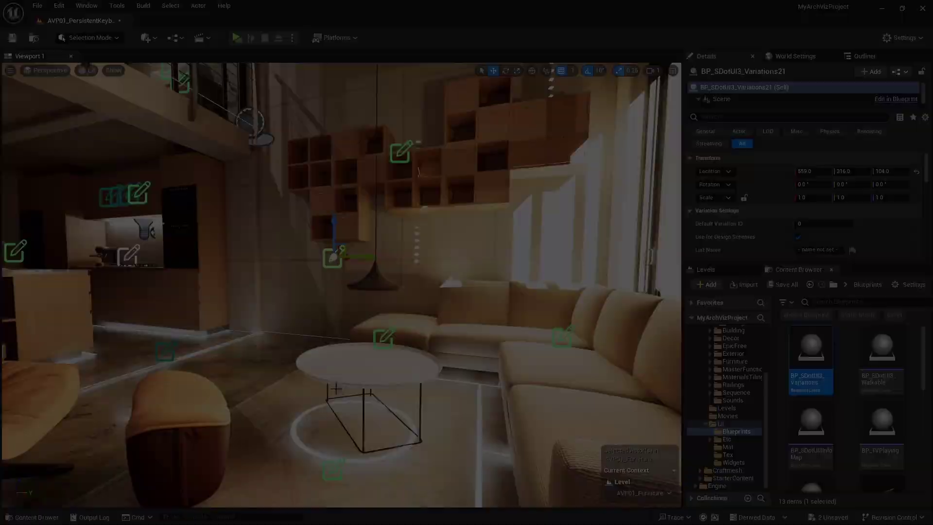
Set the new variation's List Name to Pendular Light and link the SM_TomDixon_Wide lamp from the scene as its first actor
scroll(744, 277, down, 1)
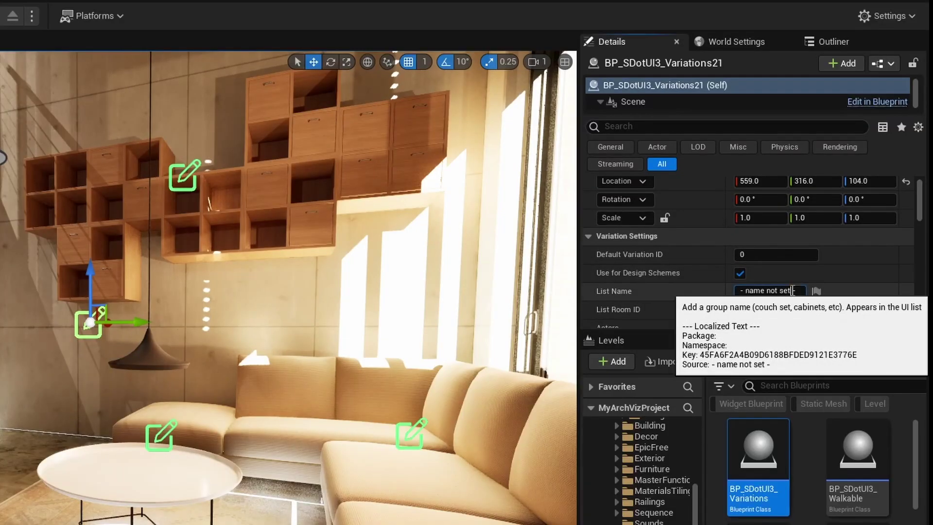
click(792, 291)
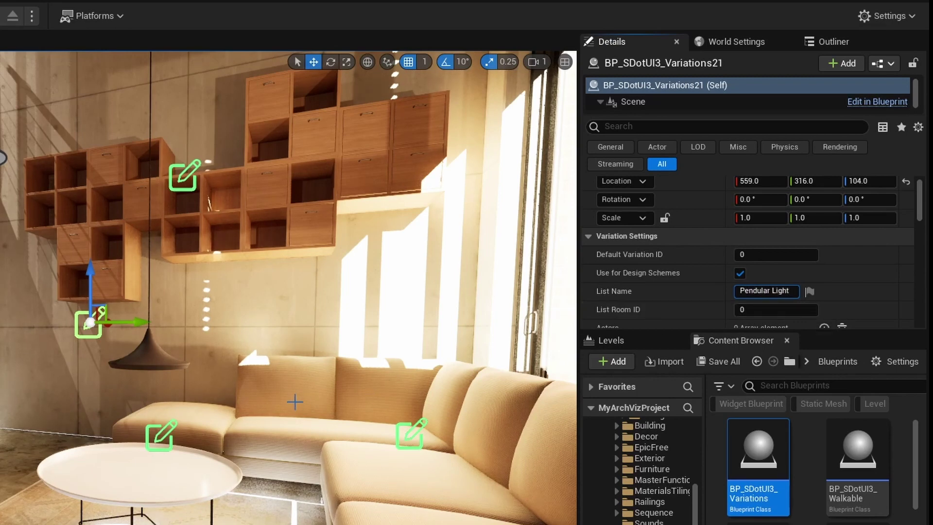
drag(719, 332, 743, 395)
scroll(743, 322, down, 3)
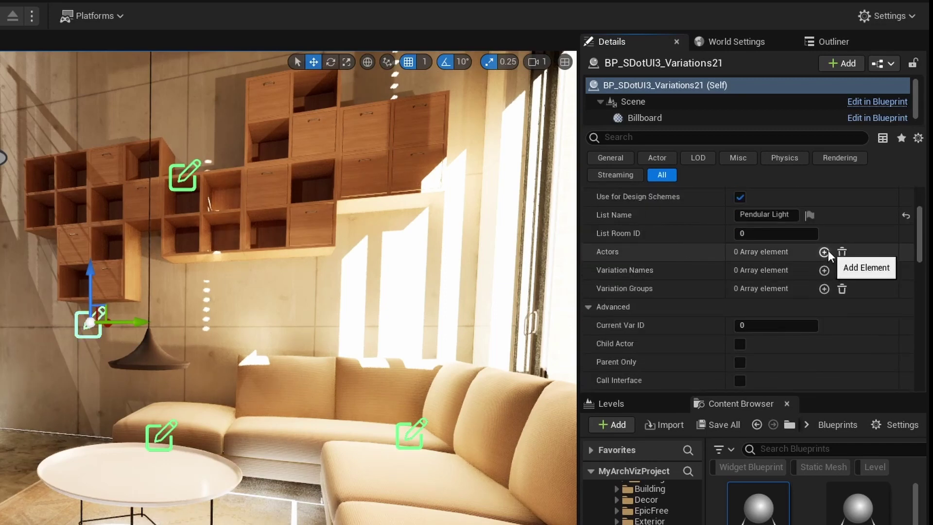
click(825, 252)
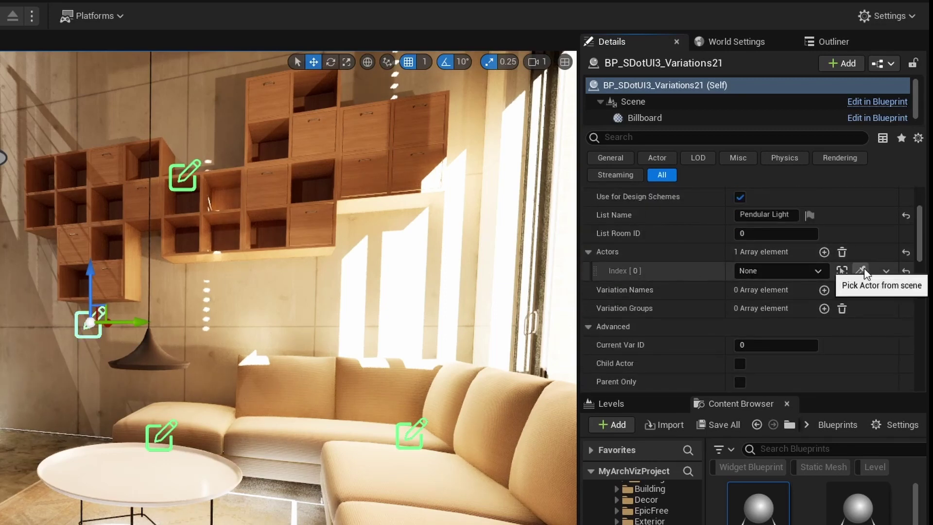
click(145, 351)
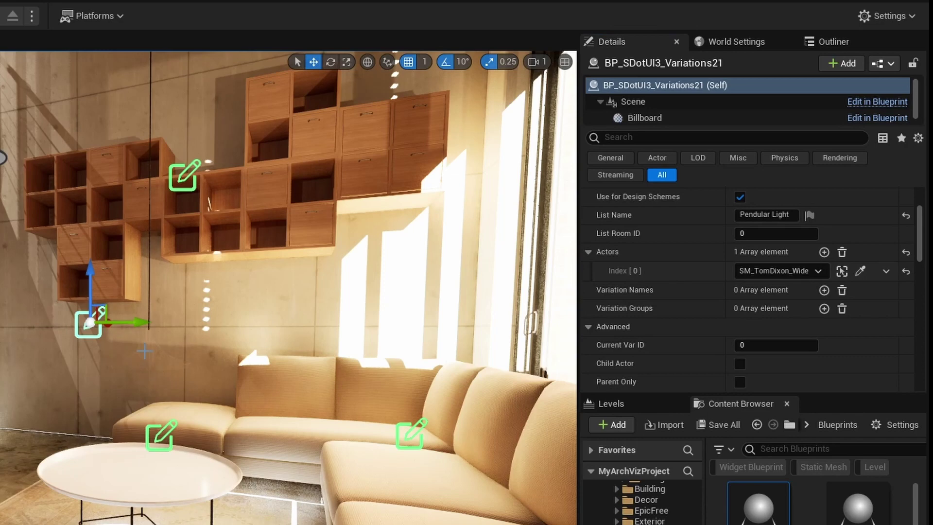
Add a first element to the variation's Meshes array and enable Show Source Mesh
scroll(669, 305, down, 15)
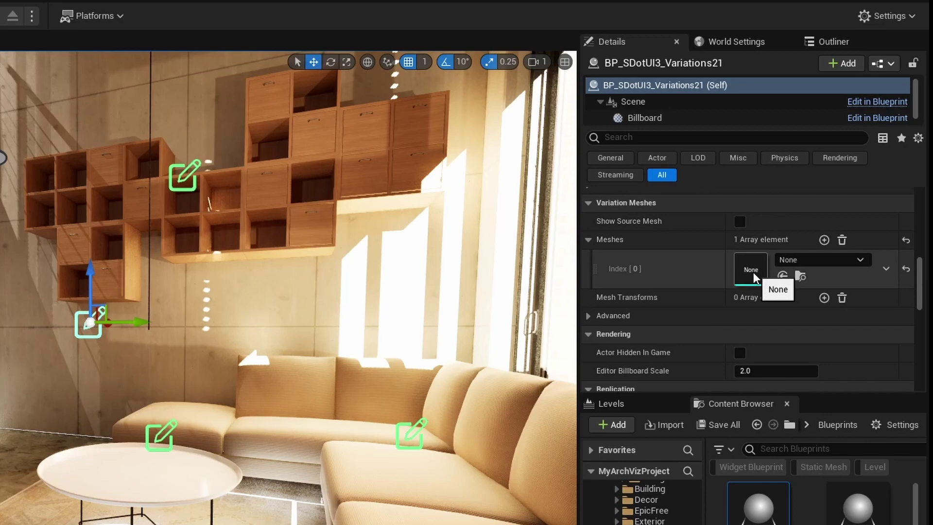
scroll(754, 272, up, 2)
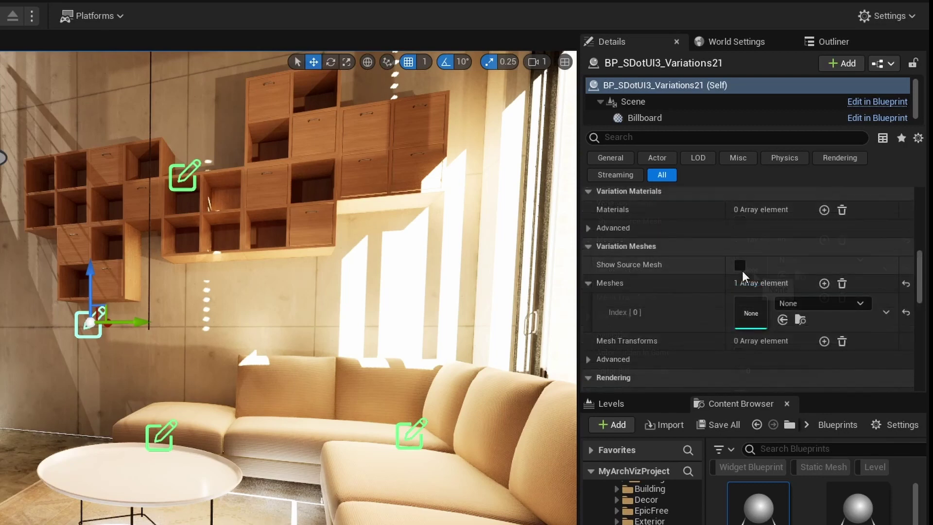
click(740, 267)
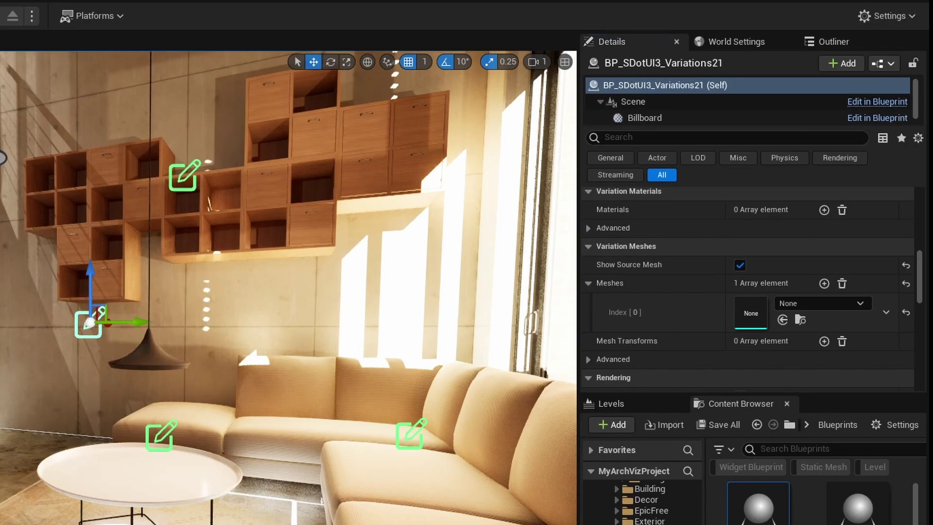
Find the hanging lamp's source mesh and assign SM_TomDixon_Wide to mesh Index 0 of the Pendular Light variation
click(149, 348)
scroll(733, 300, up, 5)
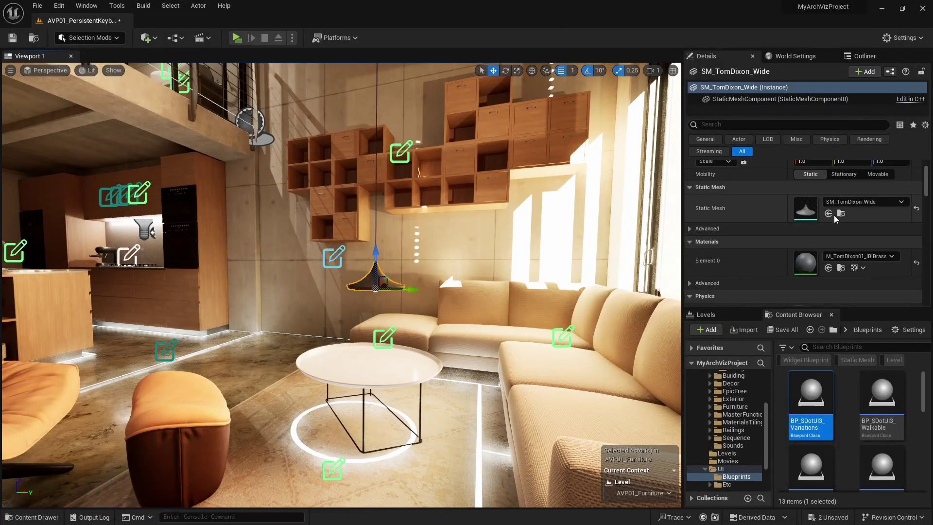
click(841, 214)
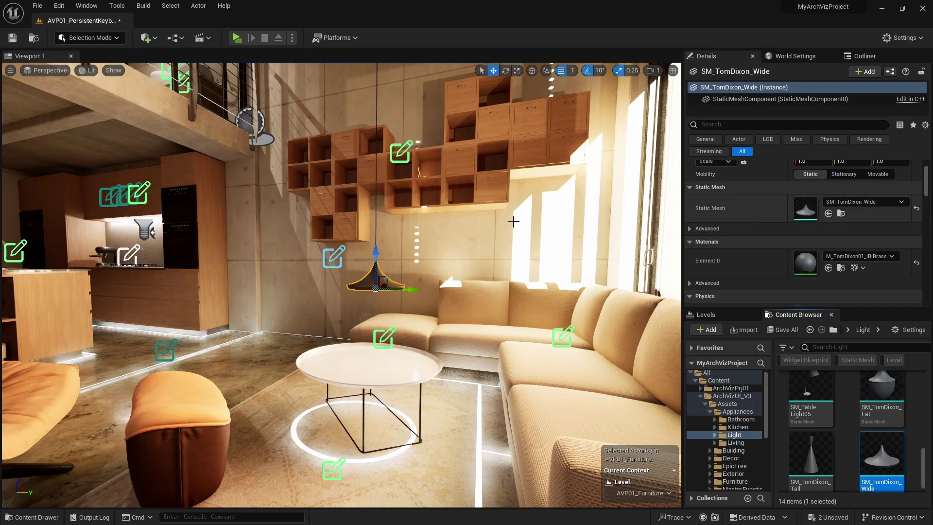
click(333, 256)
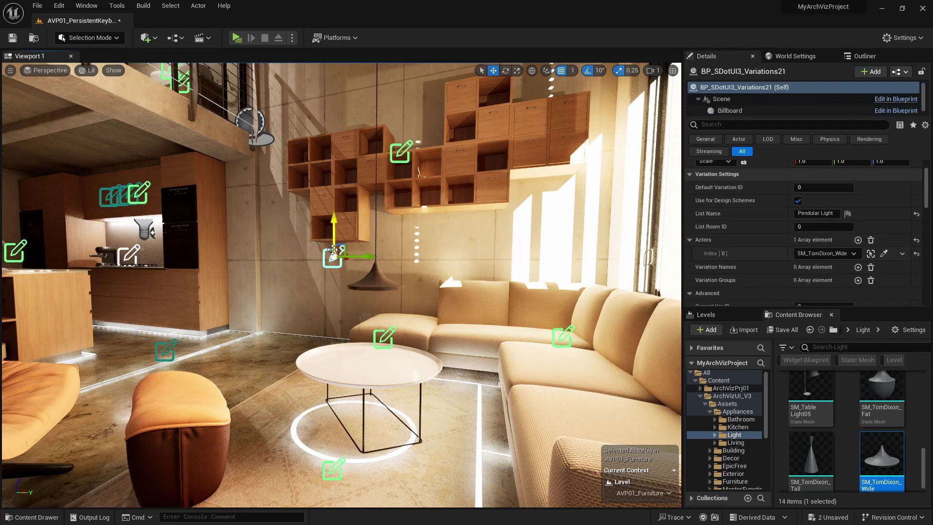
scroll(806, 231, down, 2)
scroll(807, 231, down, 5)
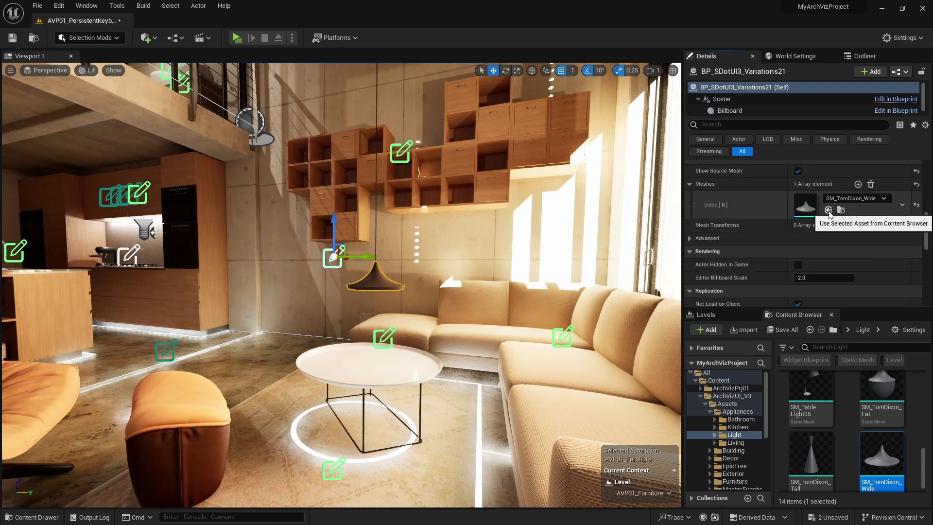
Add two more mesh elements and assign SM_TomDixon_Fat to Index 1 and SM_TomDixon_Tall to Index 2
click(858, 184)
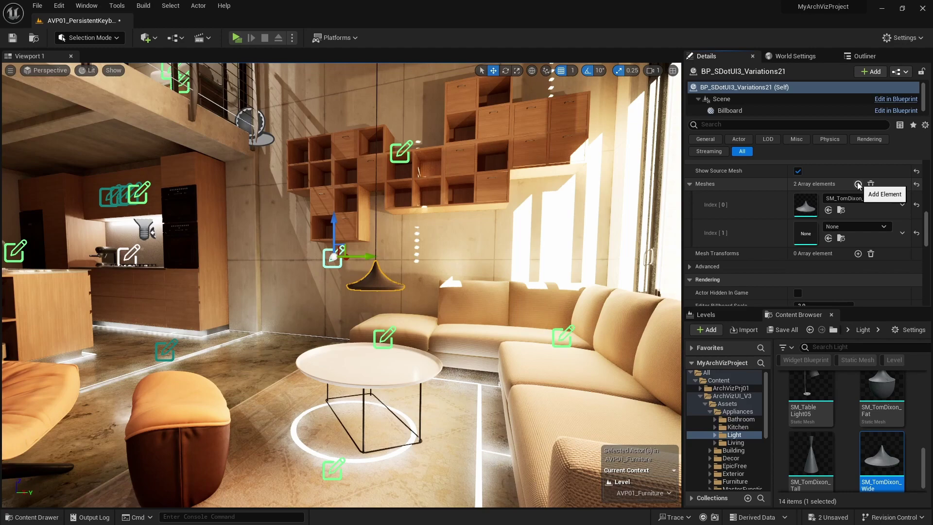
click(859, 185)
scroll(915, 440, down, 1)
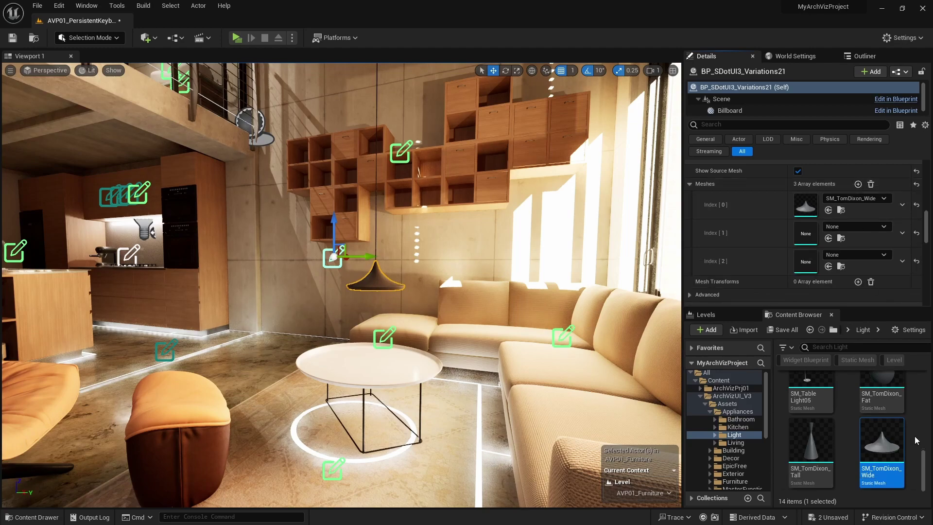
scroll(915, 440, up, 1)
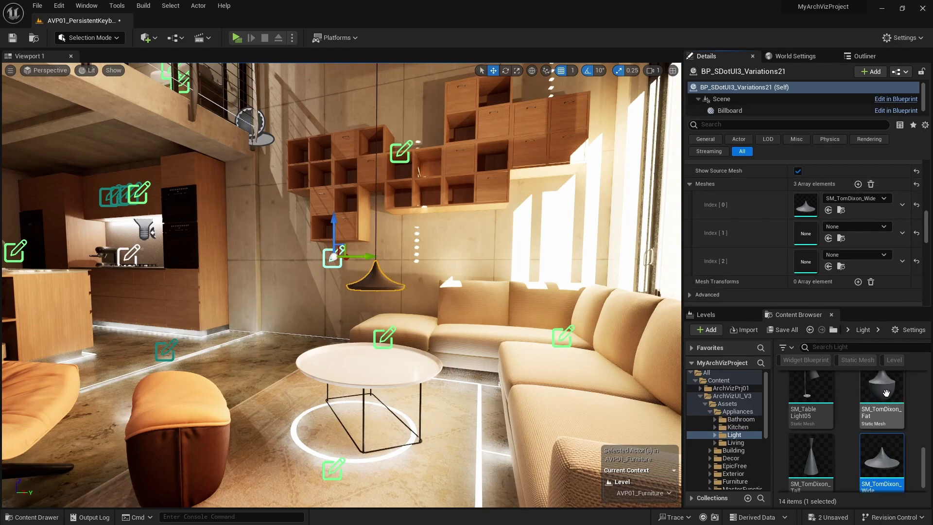
drag(882, 396, 805, 234)
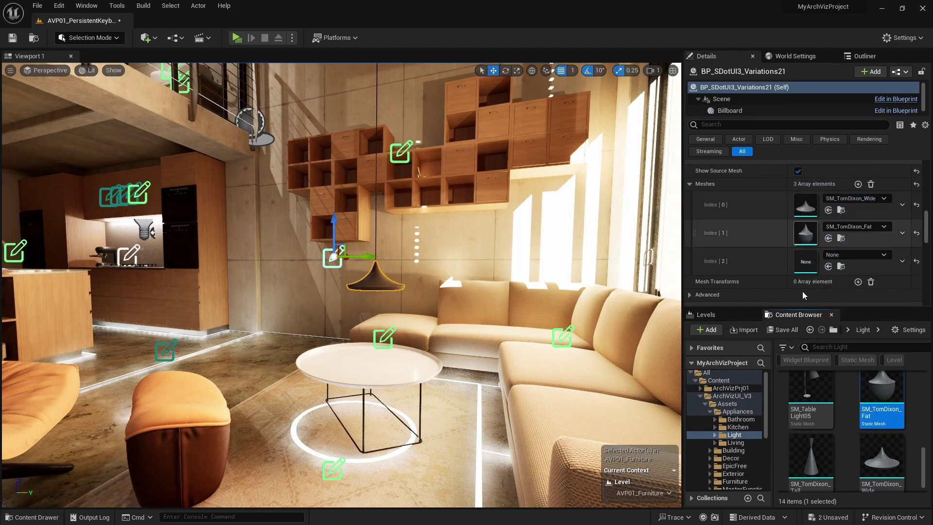
drag(810, 461, 805, 262)
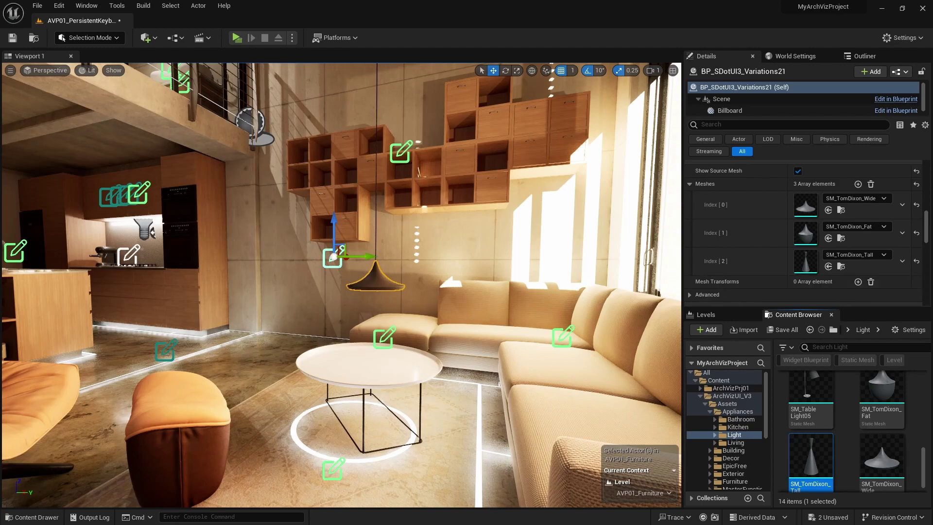
Preview the lamp shapes above the coffee table by changing the Default Variation ID, then return to the wide lamp
right_drag(472, 355, 477, 369)
scroll(818, 226, up, 10)
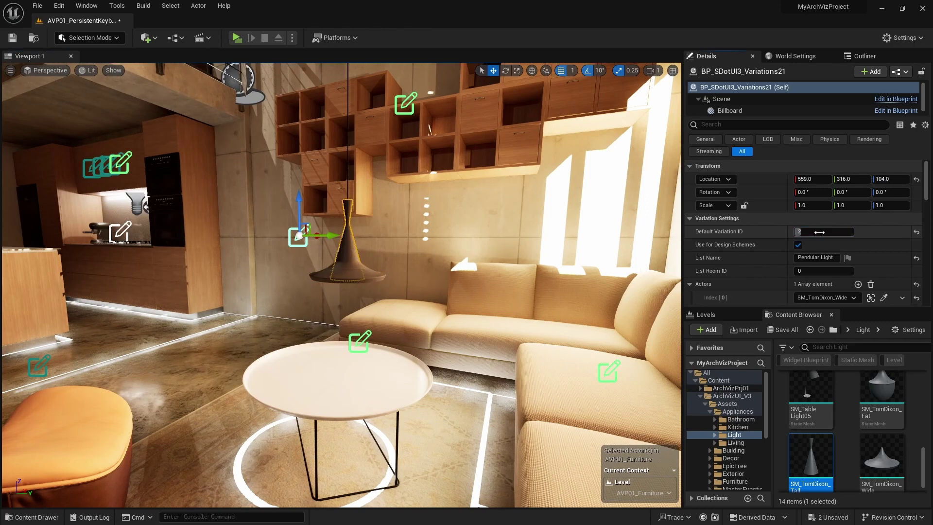
drag(818, 232, 806, 232)
Disable Show Source Mesh for the Pendular Light variation
scroll(800, 255, down, 8)
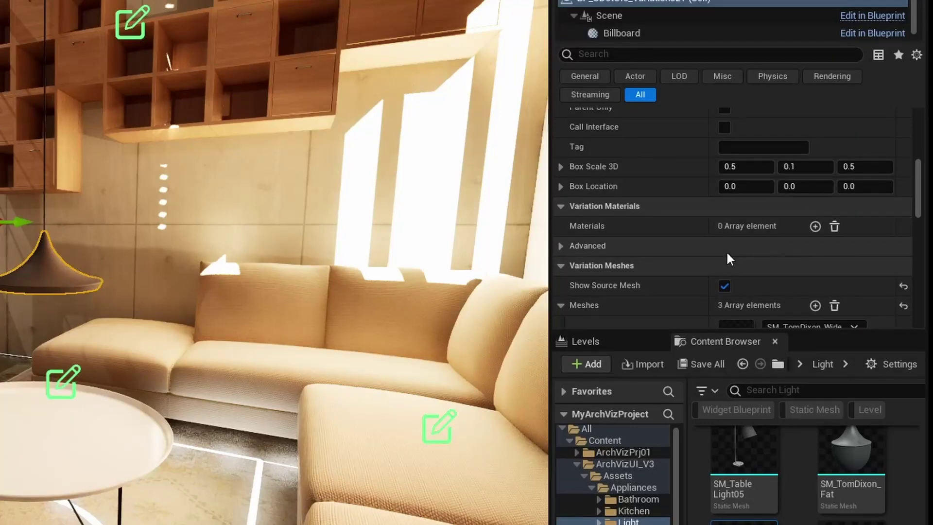
scroll(727, 250, down, 1)
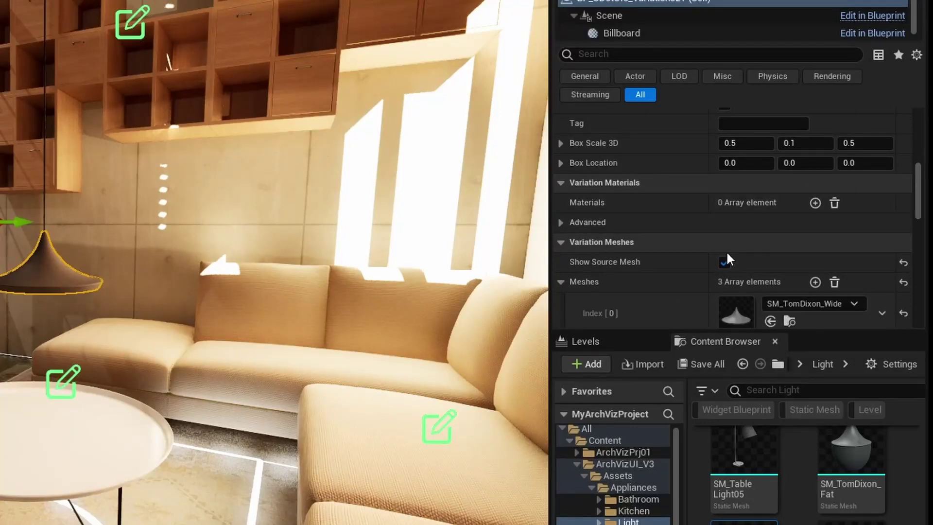
click(724, 262)
Add three more empty elements to the Pendular Light variation's Meshes array, Index 3 to 5
scroll(752, 217, up, 8)
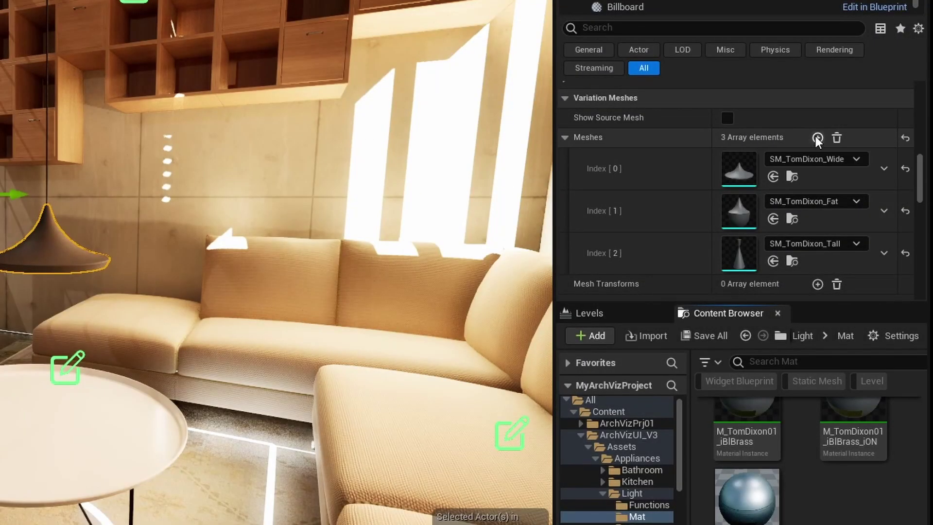
click(816, 137)
scroll(800, 147, down, 2)
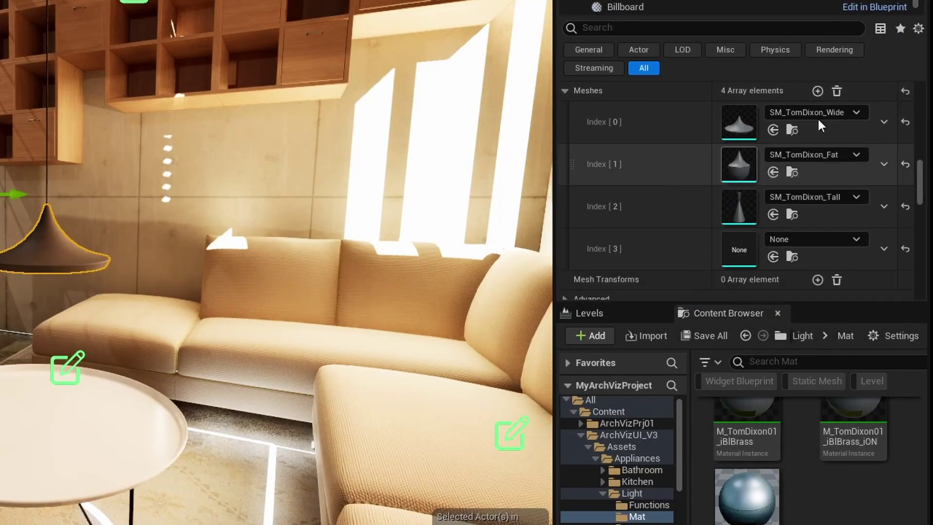
click(818, 91)
click(817, 91)
scroll(745, 149, down, 2)
scroll(778, 218, up, 1)
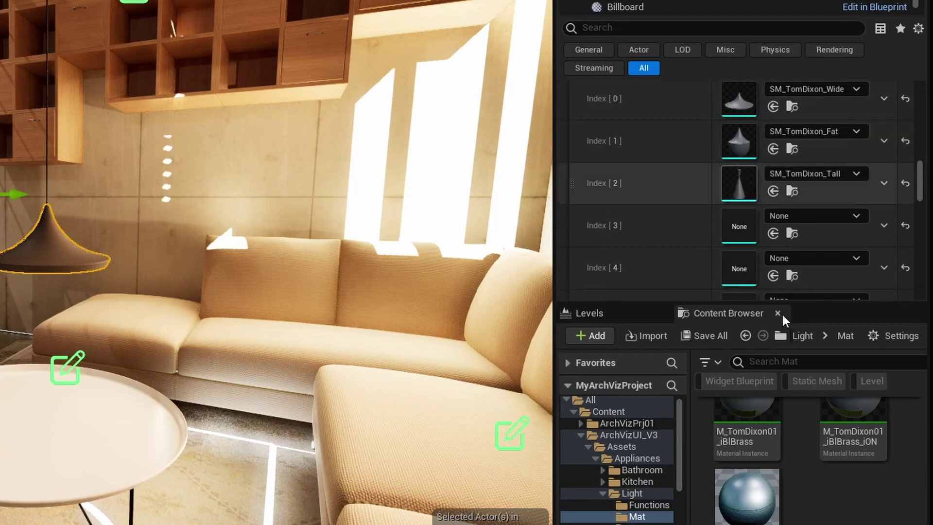
scroll(780, 253, down, 1)
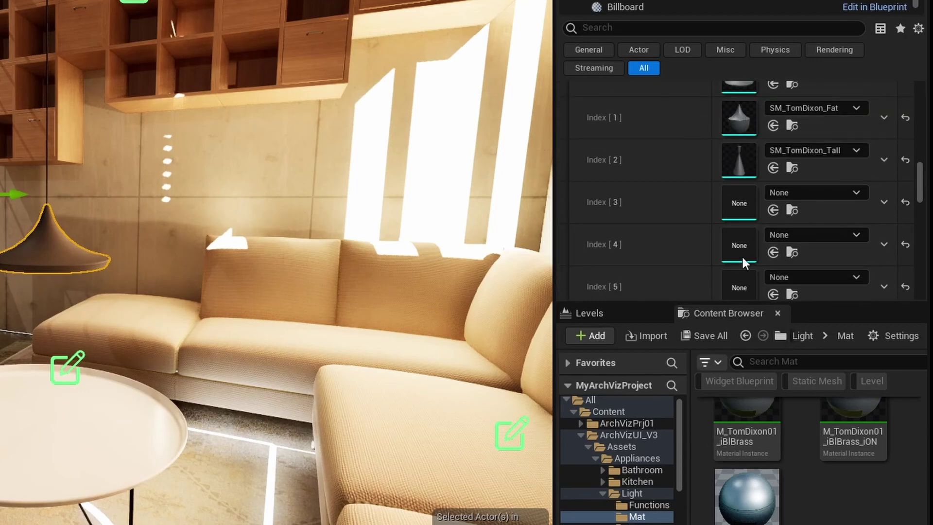
Assign SM_TomDixon_Wide to mesh Index 3, SM_TomDixon_Fat to Index 4 and SM_TomDixon_Tall to Index 5
scroll(749, 194, up, 2)
click(789, 127)
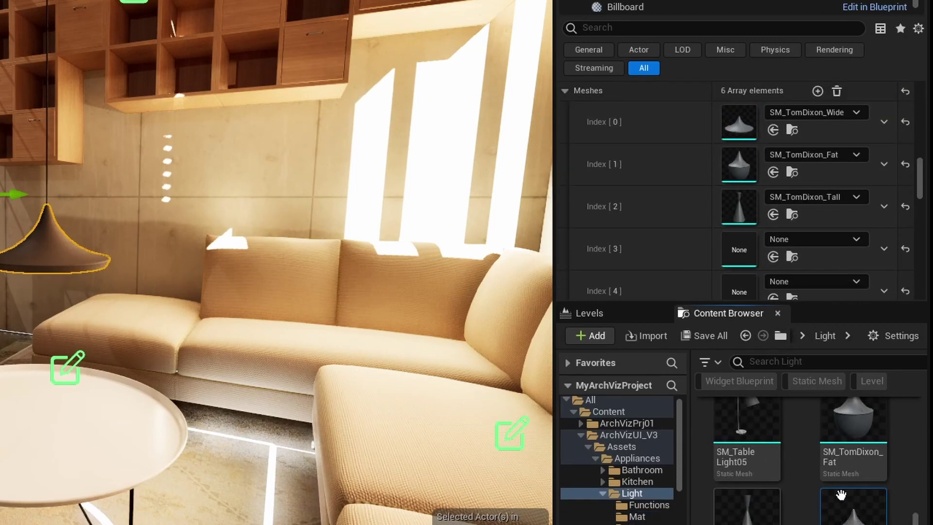
drag(854, 513, 845, 494)
scroll(773, 264, down, 2)
scroll(763, 502, down, 1)
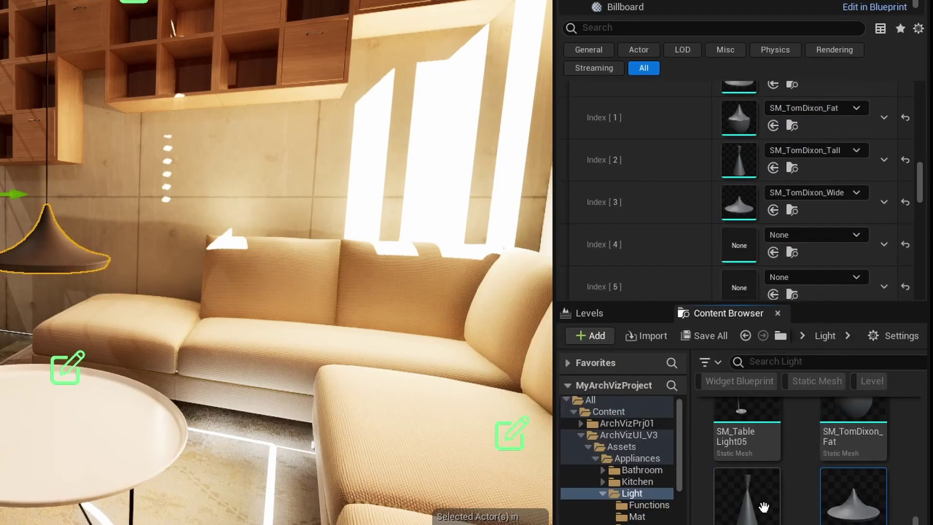
drag(760, 503, 741, 285)
scroll(773, 496, up, 2)
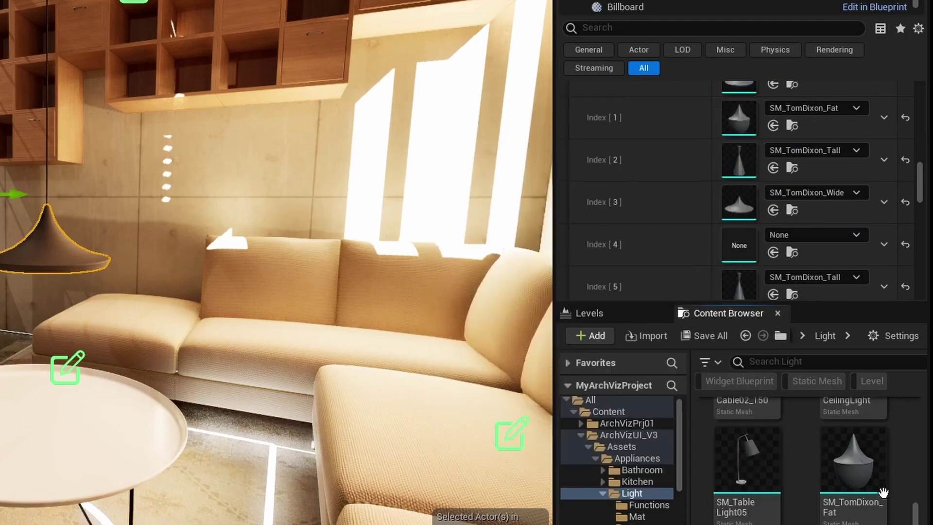
drag(854, 464, 748, 251)
Add one element to the Pendular Light variation's Materials array and give it six empty MaterialVariations slots, Index 0 to 5
scroll(684, 171, up, 5)
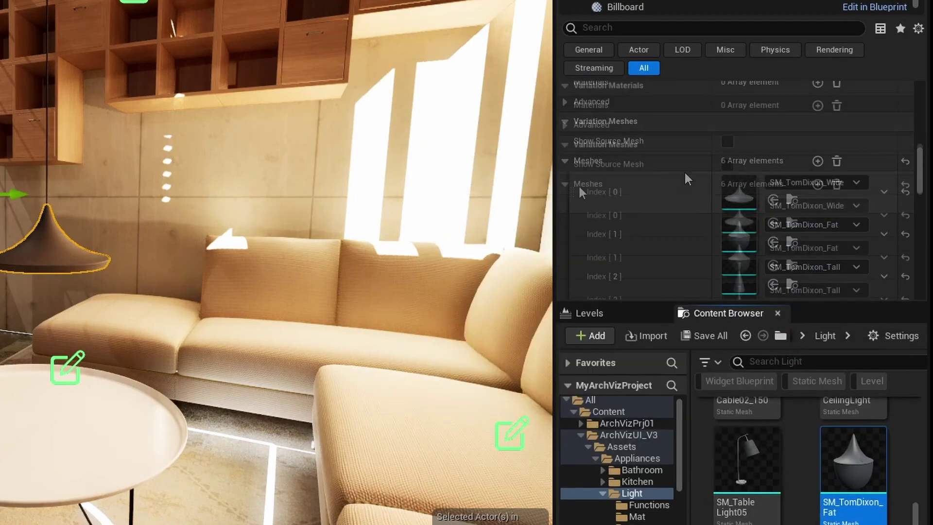
scroll(574, 133, up, 1)
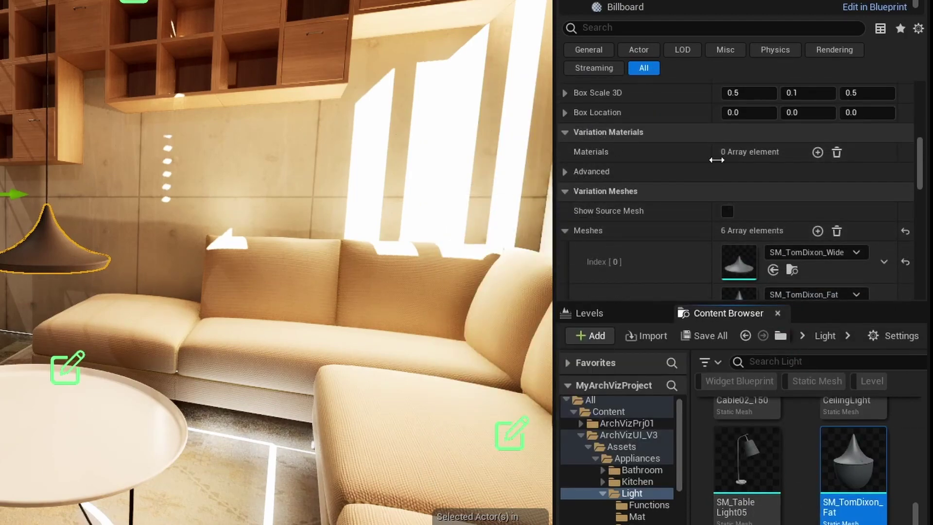
click(818, 153)
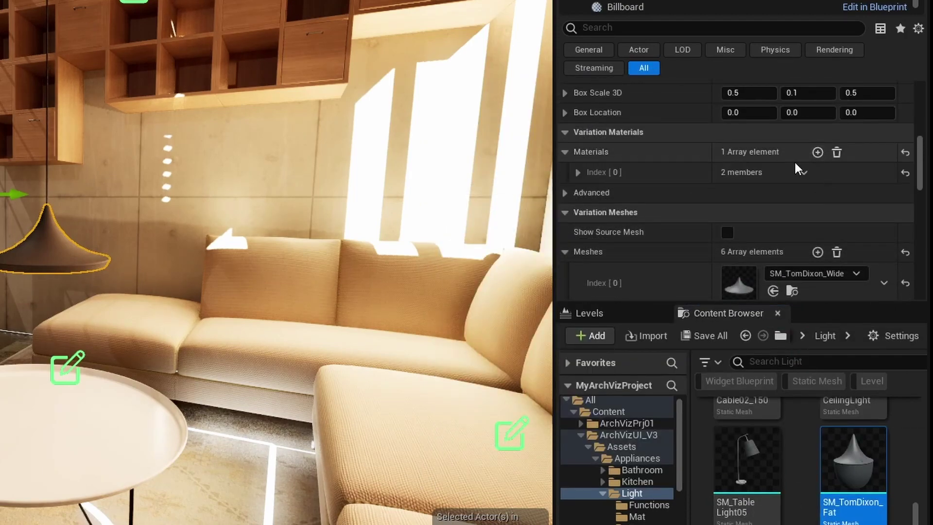
click(579, 172)
click(818, 213)
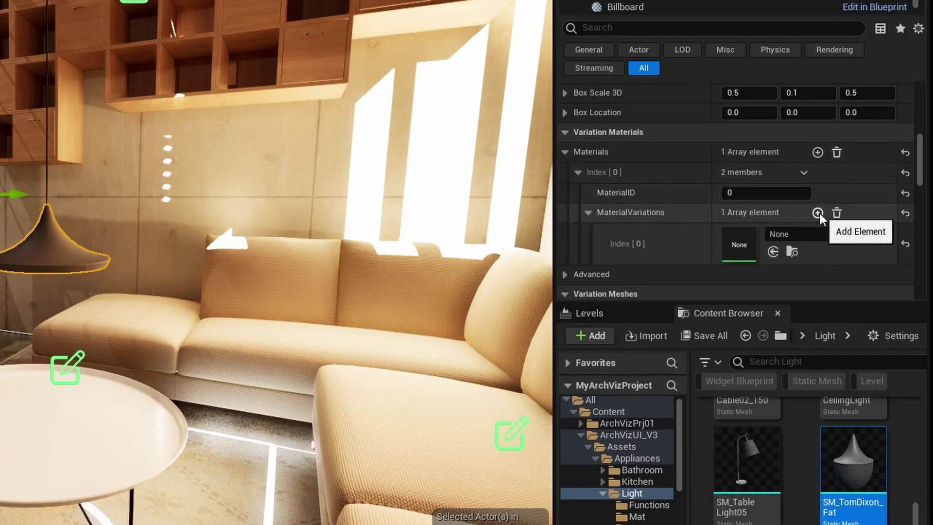
click(818, 213)
click(818, 213)
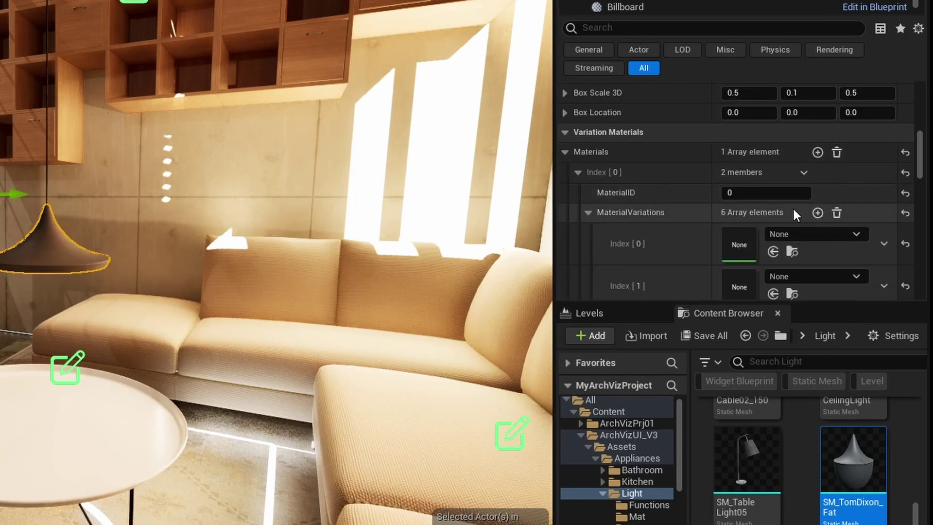
Assign M_TableLights03_iBlack from the Light/Mat folder to MaterialVariations Index 0, 1 and 2
scroll(792, 209, down, 3)
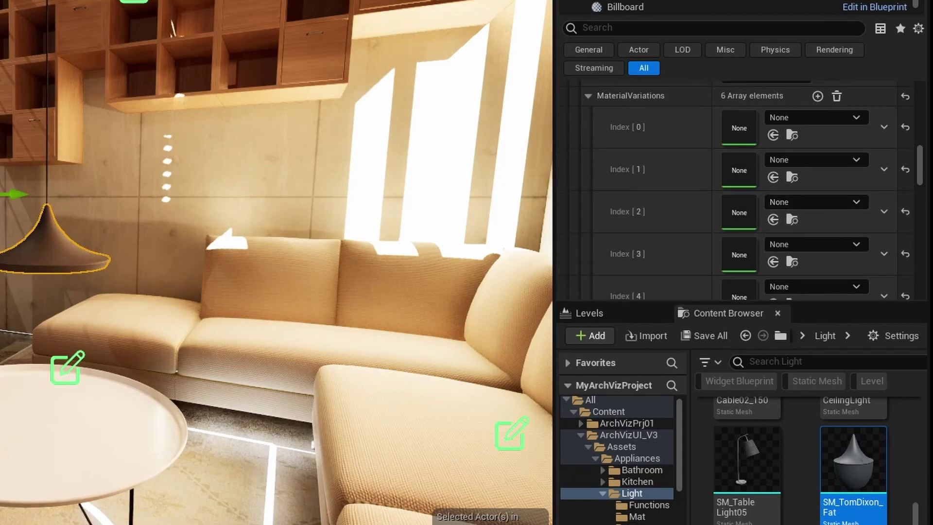
scroll(802, 462, up, 2)
click(637, 517)
scroll(852, 486, down, 2)
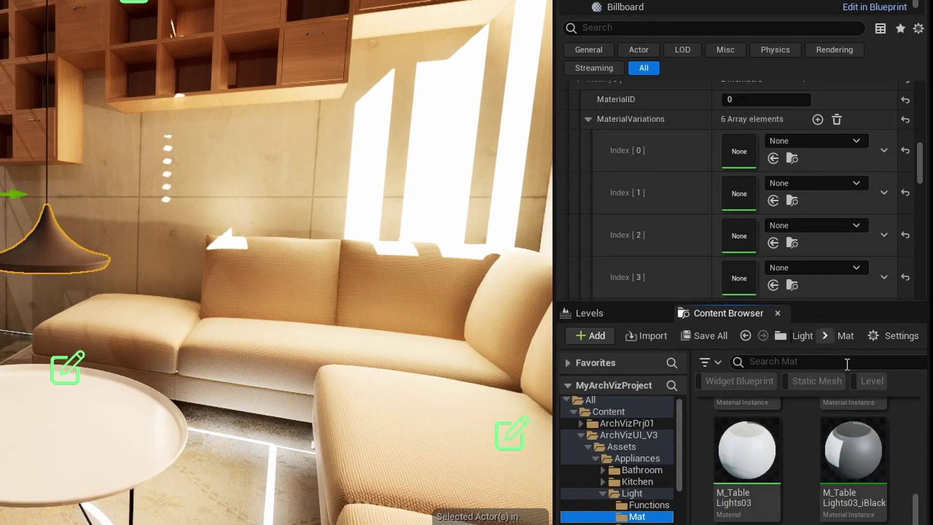
click(773, 158)
click(773, 201)
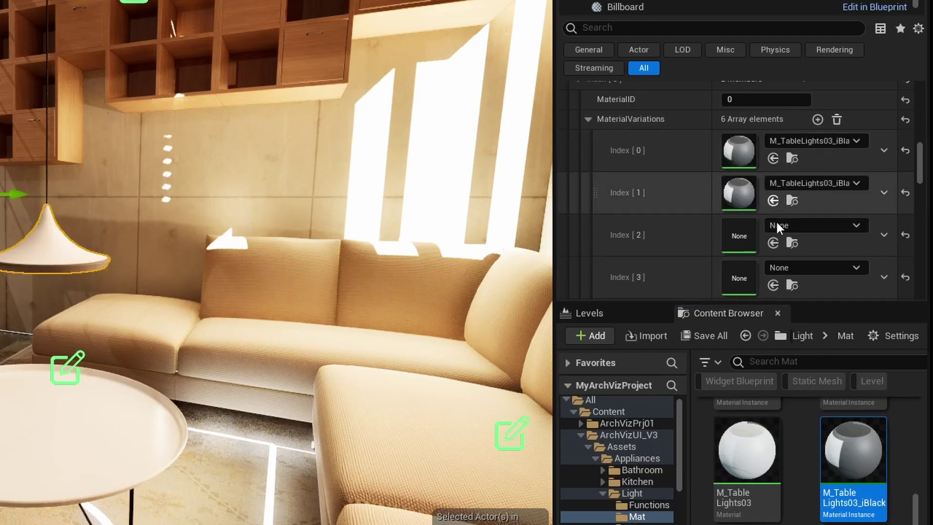
click(773, 243)
Assign the M_TomDixon01_iGrey material to MaterialVariations Index 3, 4 and 5
scroll(833, 518, down, 1)
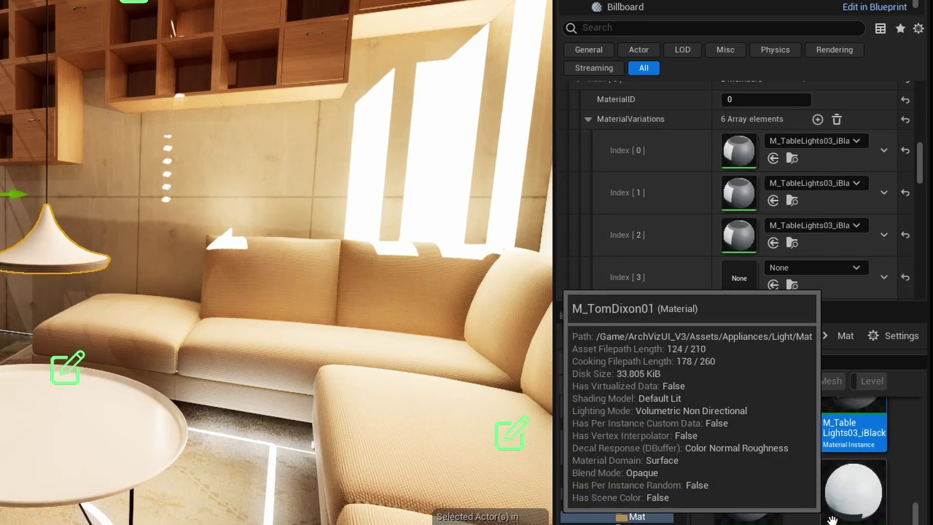
scroll(832, 503, down, 1)
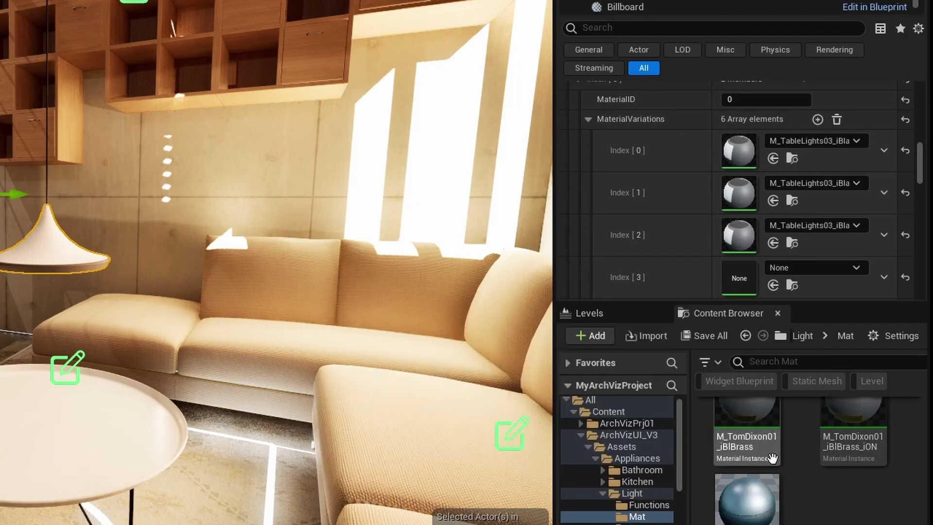
click(747, 498)
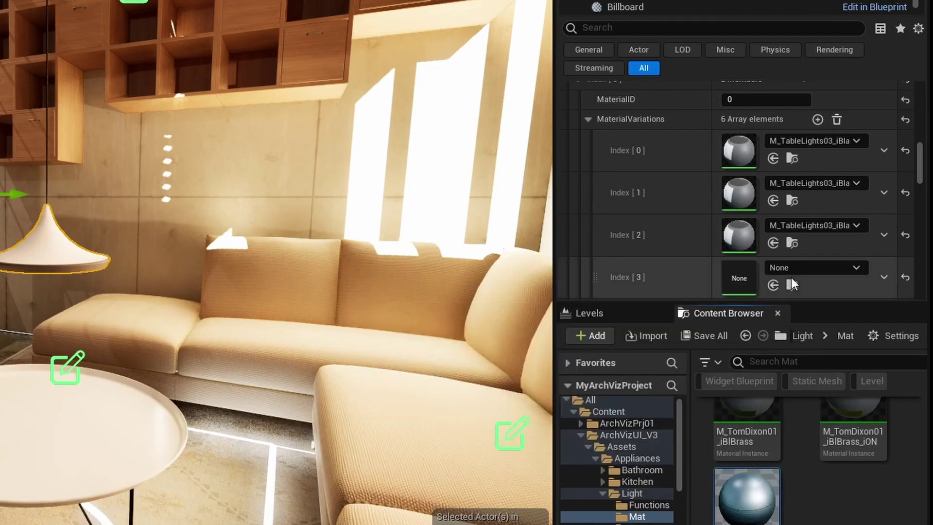
click(773, 285)
scroll(806, 234, down, 3)
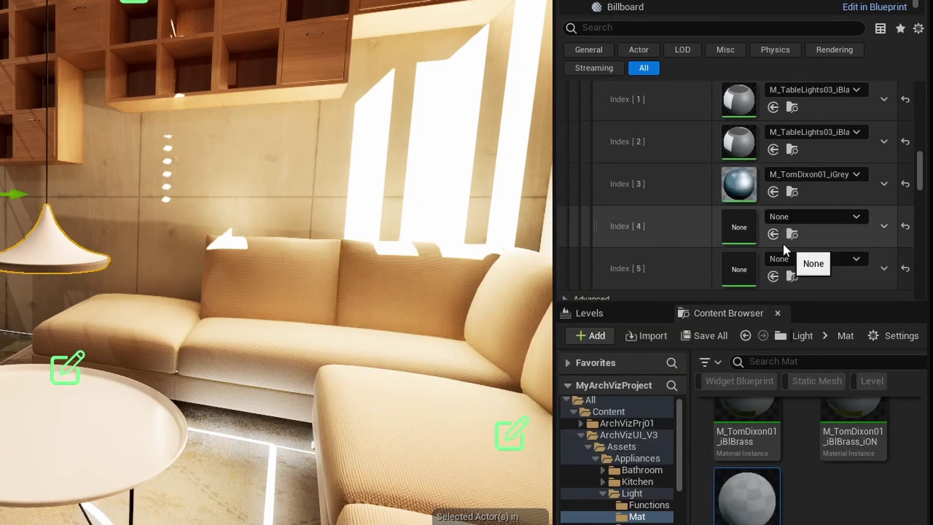
click(773, 234)
click(774, 276)
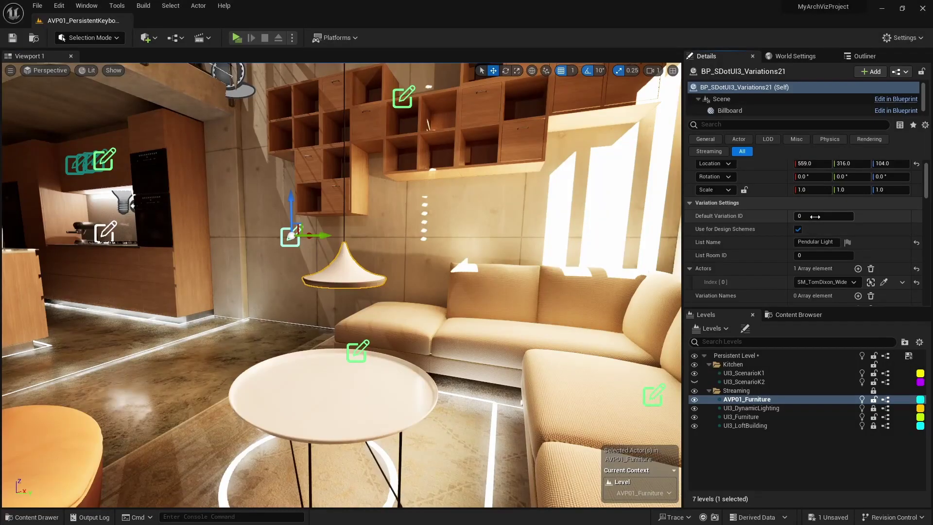
Preview the tall lamp by setting the Default Variation ID to 2, and undo back to the wide lamp
drag(815, 217, 827, 216)
scroll(342, 285, up, 5)
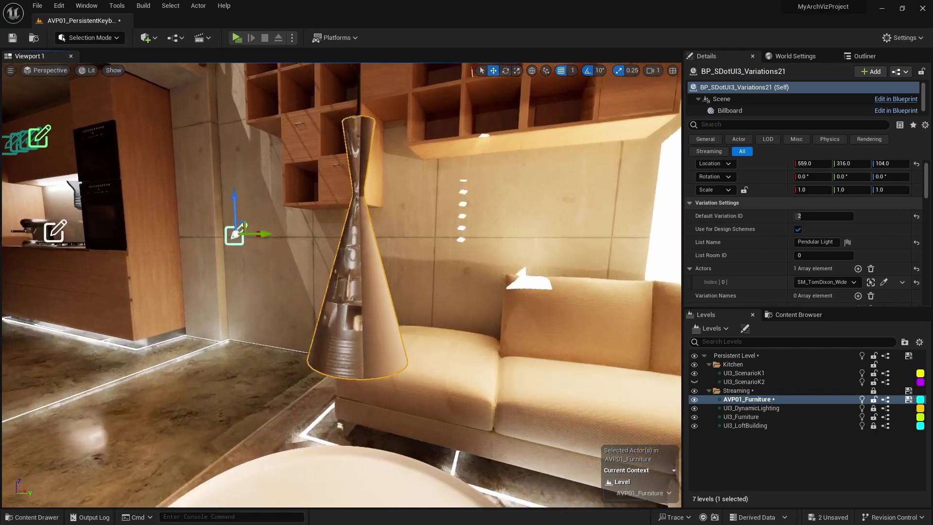
key(ctrl+z)
Replace the materials in MaterialVariations Index 0, 1 and 2 with M_TomDixon01_iBlBrass
scroll(841, 272, down, 5)
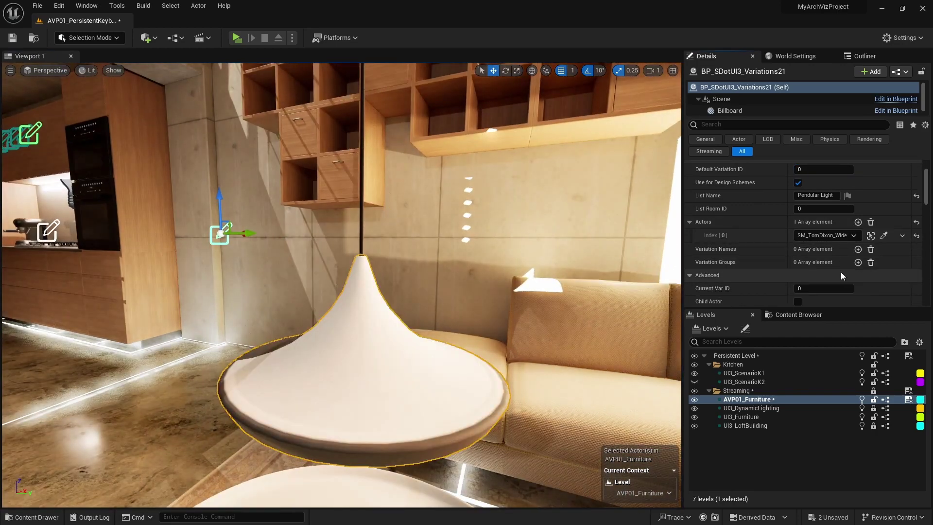
click(841, 271)
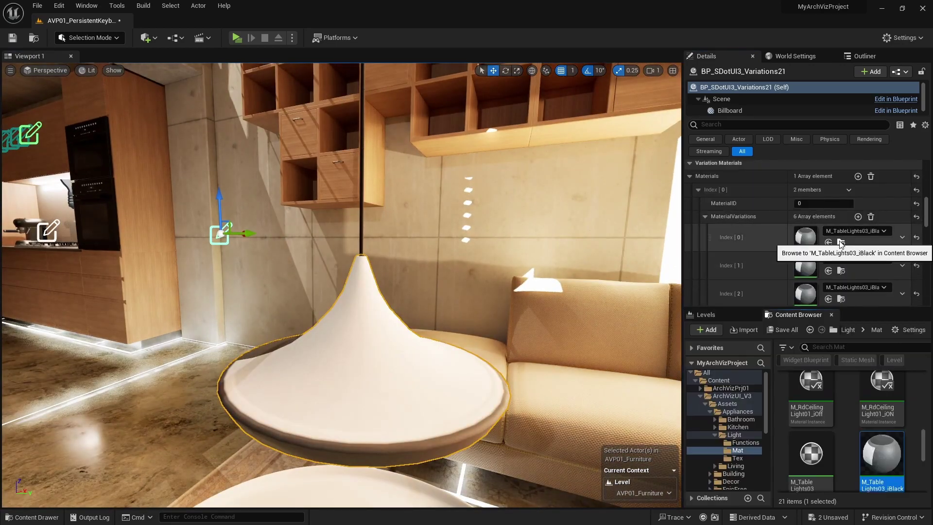
scroll(927, 459, down, 2)
scroll(928, 459, down, 2)
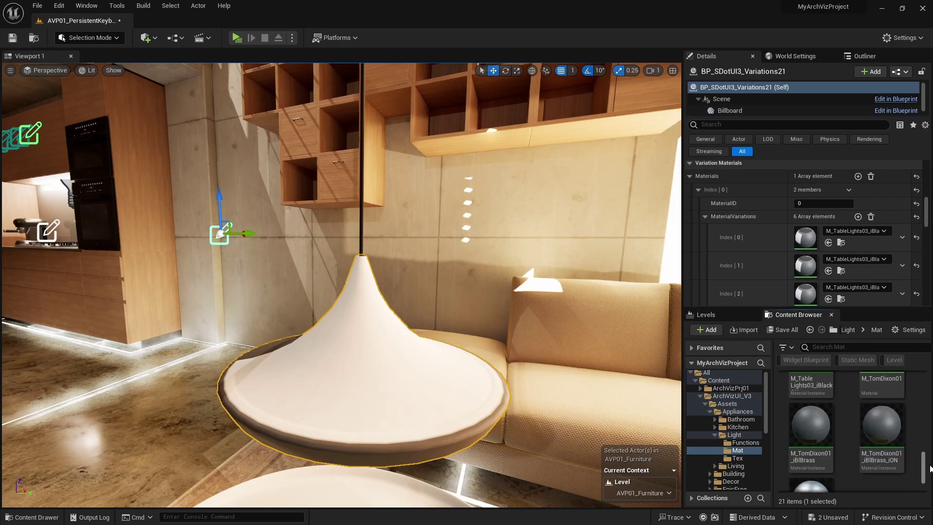
drag(810, 426, 804, 264)
drag(811, 426, 815, 307)
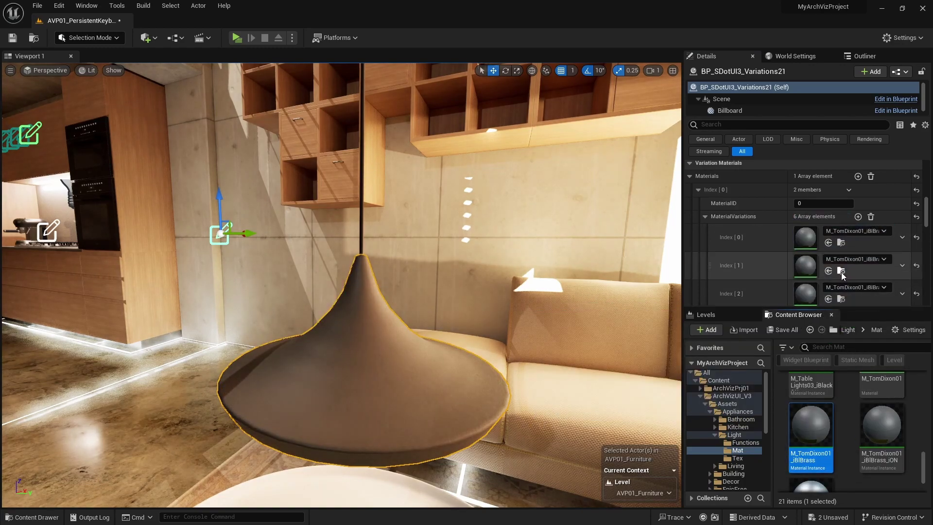
Preview the lamp's combined mesh and material variations by changing the Default Variation ID
scroll(826, 268, up, 5)
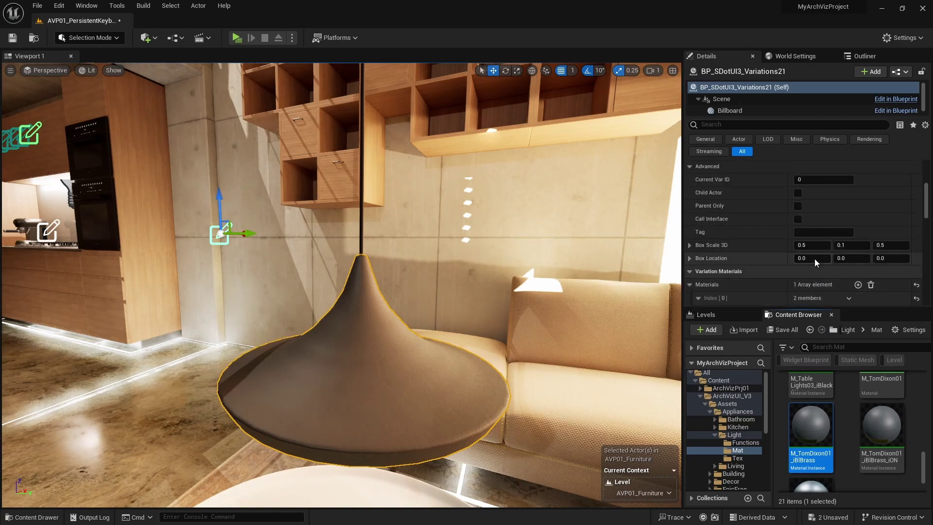
scroll(816, 243, up, 5)
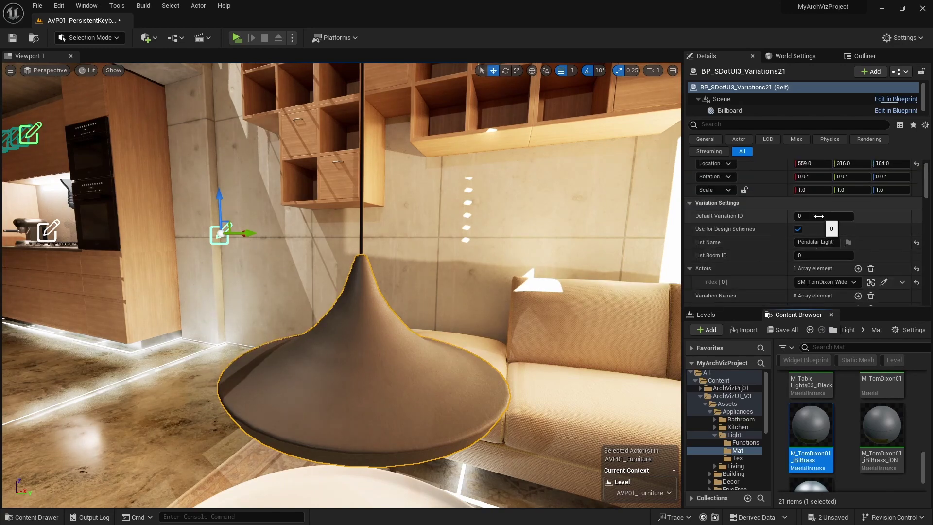
drag(820, 216, 837, 216)
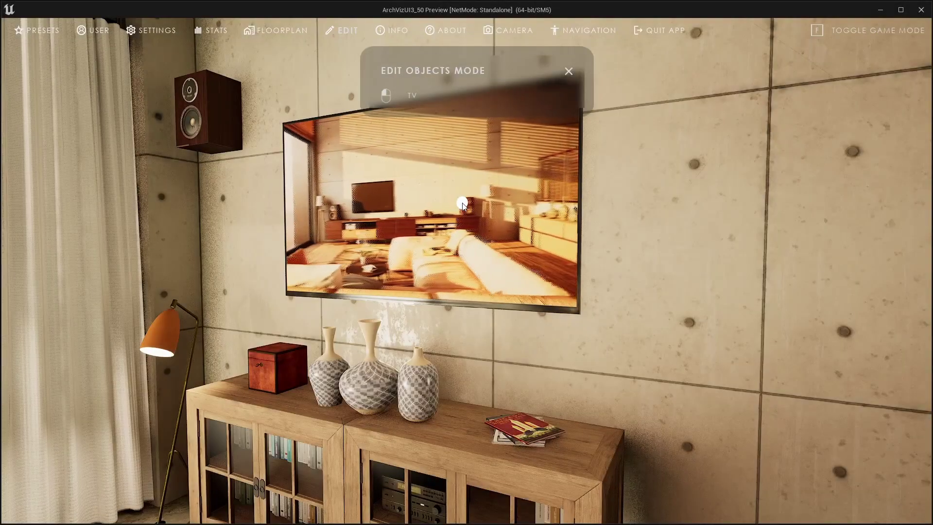
Select the TV in the running preview's Edit Objects mode and try its TV OFF and TV On variations
click(462, 205)
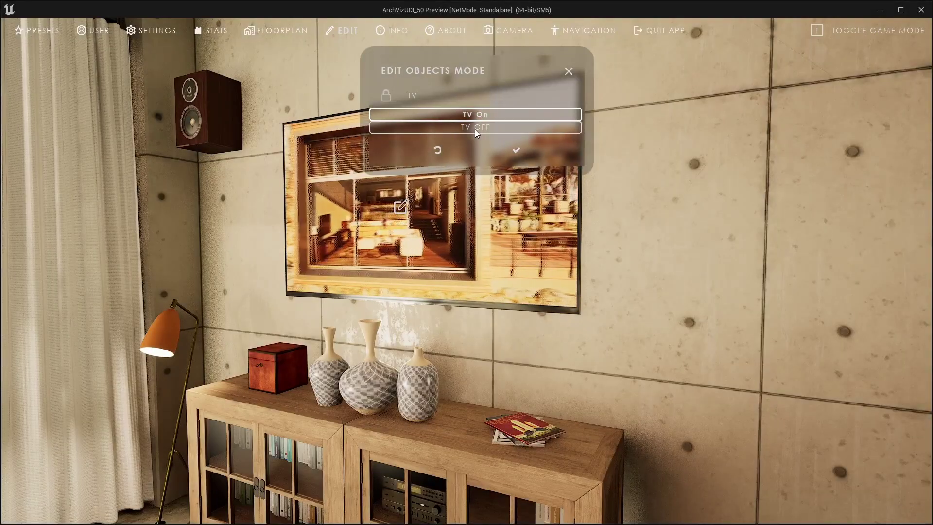
click(475, 128)
click(481, 114)
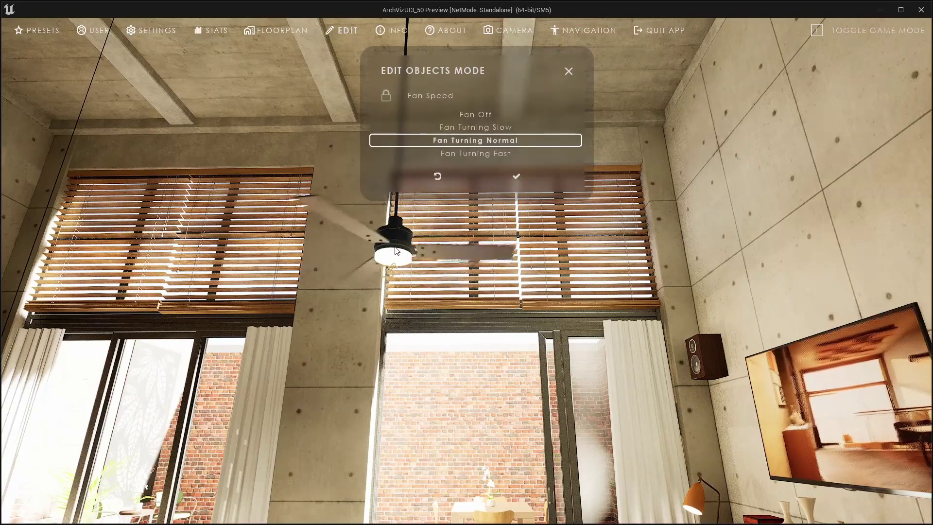
Try the ceiling fan's Fan Off, Fan Turning Fast and Fan Turning Slow variations and reset the fan speed
click(472, 115)
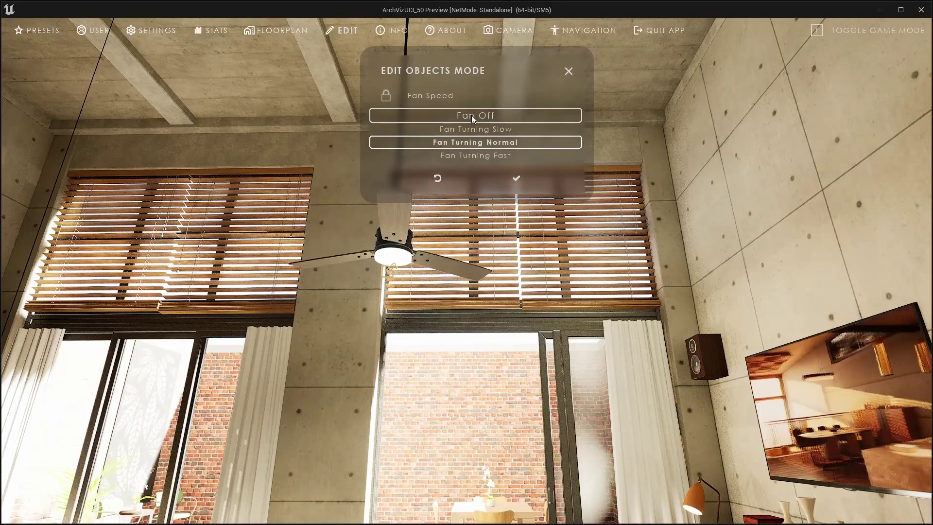
click(482, 156)
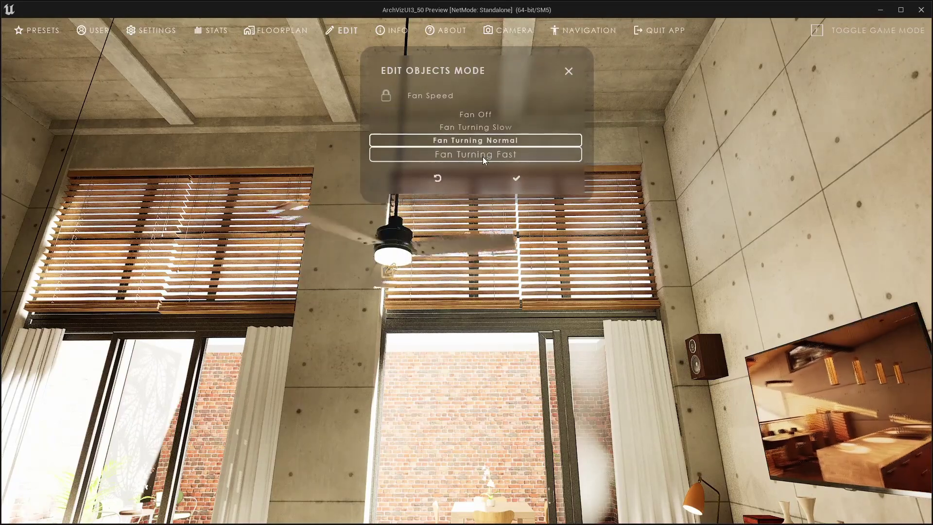
click(485, 128)
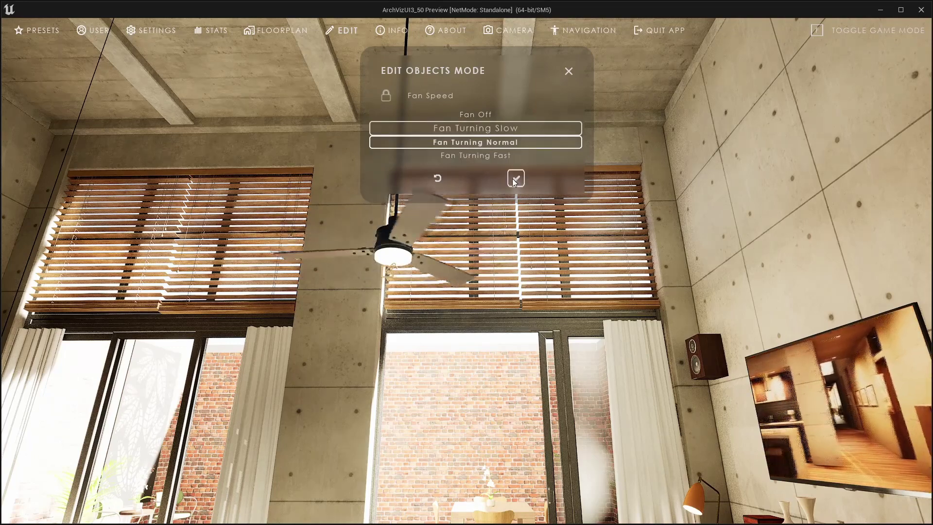
click(438, 178)
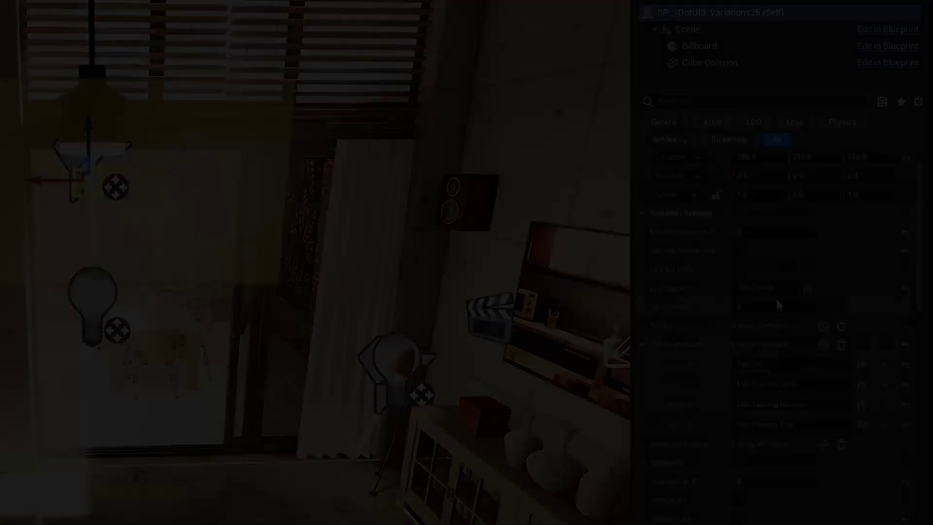
Enable Parent Only and Call Interface on the new variation actor beside the coffee table and set its Tag to light01
scroll(776, 298, down, 3)
scroll(776, 298, down, 1)
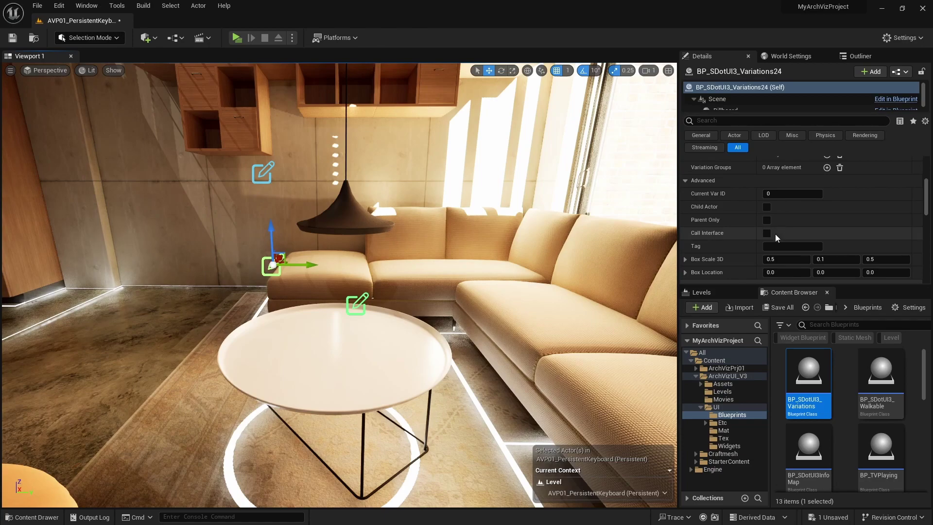
drag(801, 286, 803, 329)
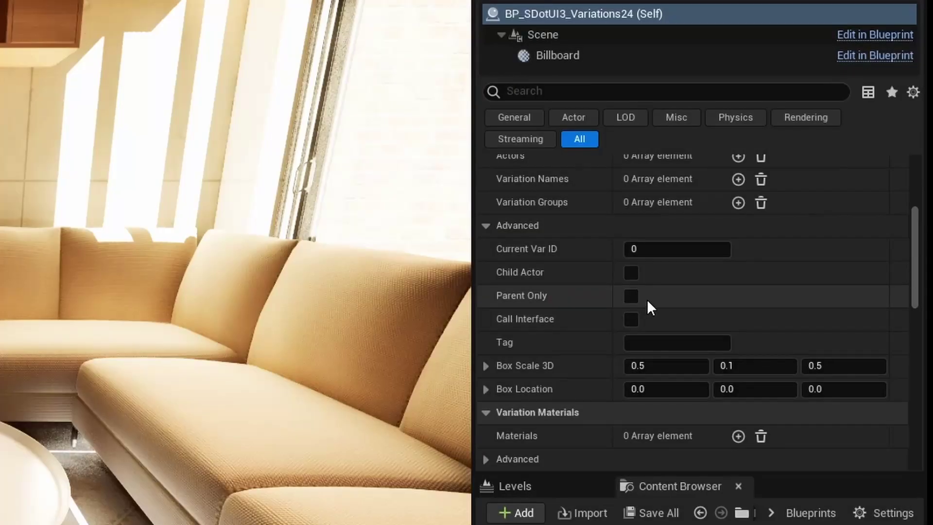
click(767, 228)
click(632, 319)
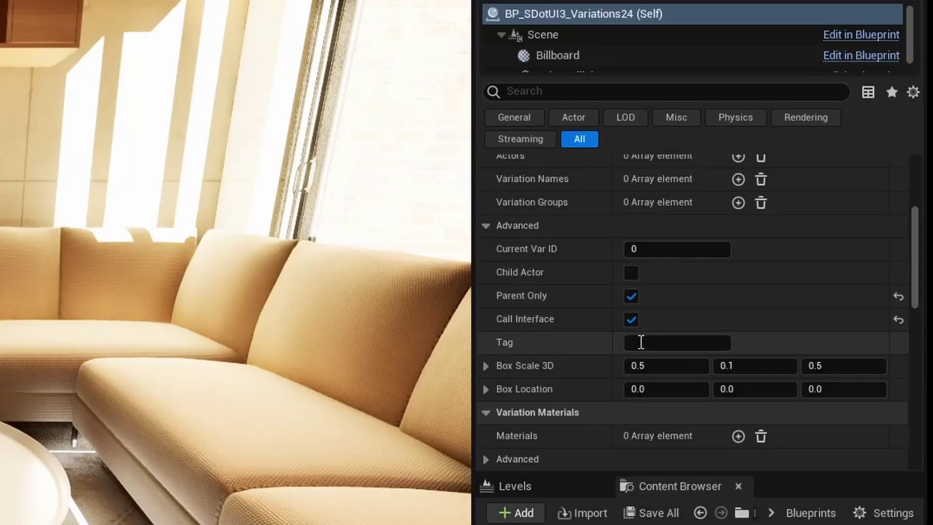
click(641, 343)
text(light01)
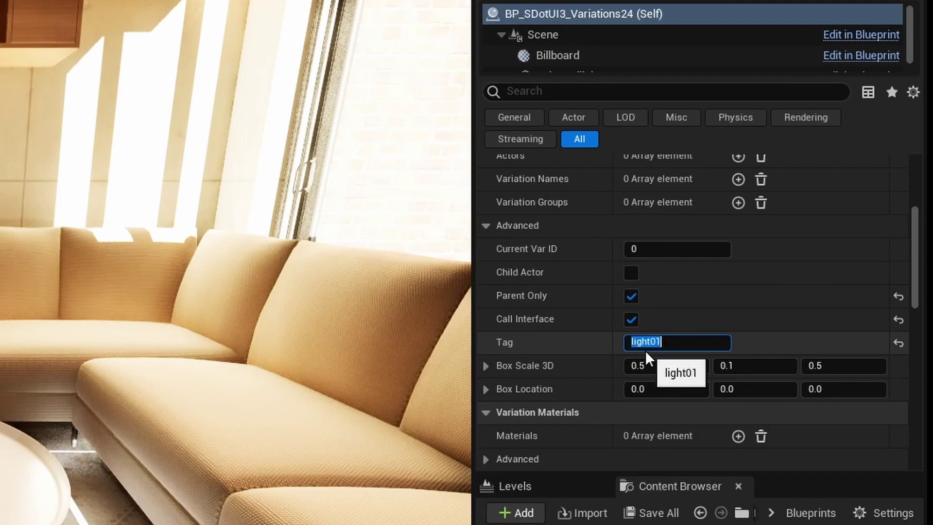
key(Return)
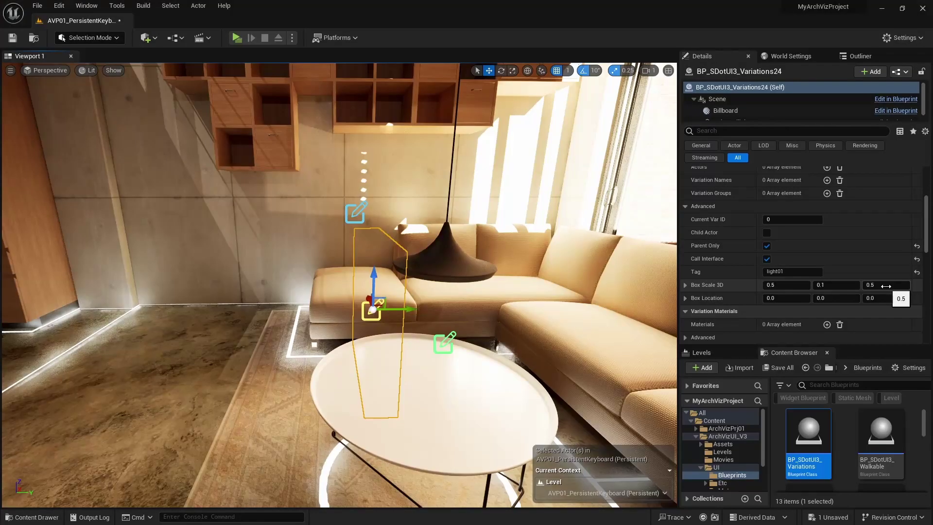
Set the tagged variation actor's Box Scale 3D to 0.3, 0.3 and 0.17
drag(843, 365, 821, 366)
mouse_move(886, 285)
mouse_down()
mouse_move(877, 285)
mouse_move(892, 285)
mouse_up()
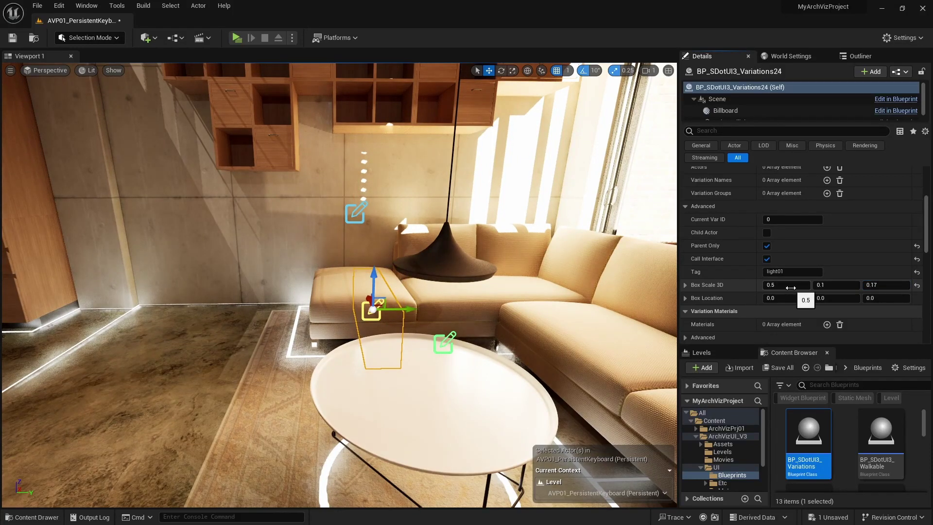
click(792, 286)
text(0.3)
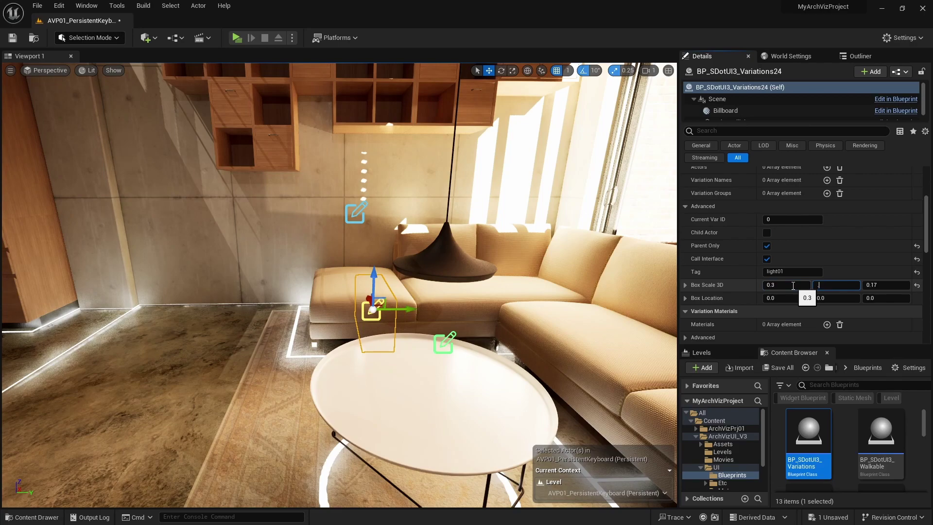
key(Tab)
text(0.3)
key(Return)
right_drag(370, 340, 423, 400)
drag(422, 399, 432, 329)
right_drag(433, 328, 379, 340)
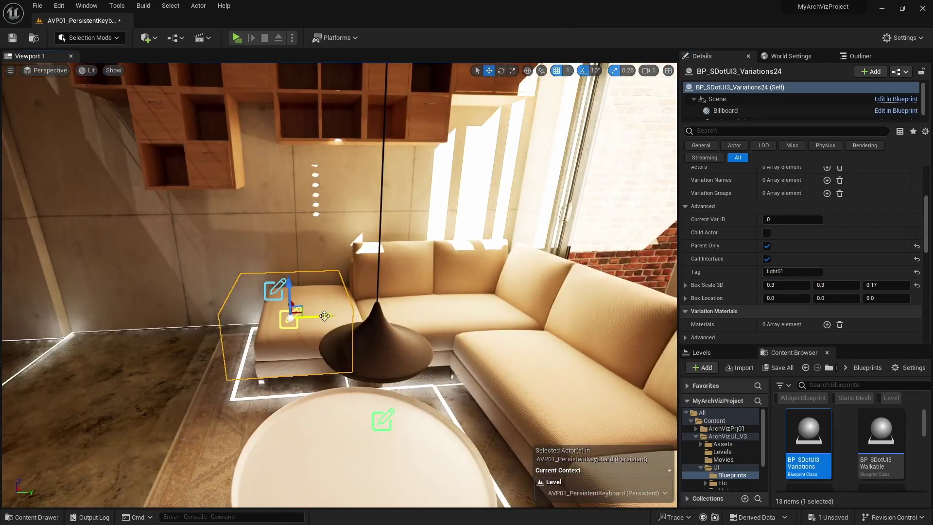
Move the light01 variation actor so its box sits just beneath the pendant lamp above the coffee table
drag(311, 316, 387, 311)
right_drag(387, 311, 370, 292)
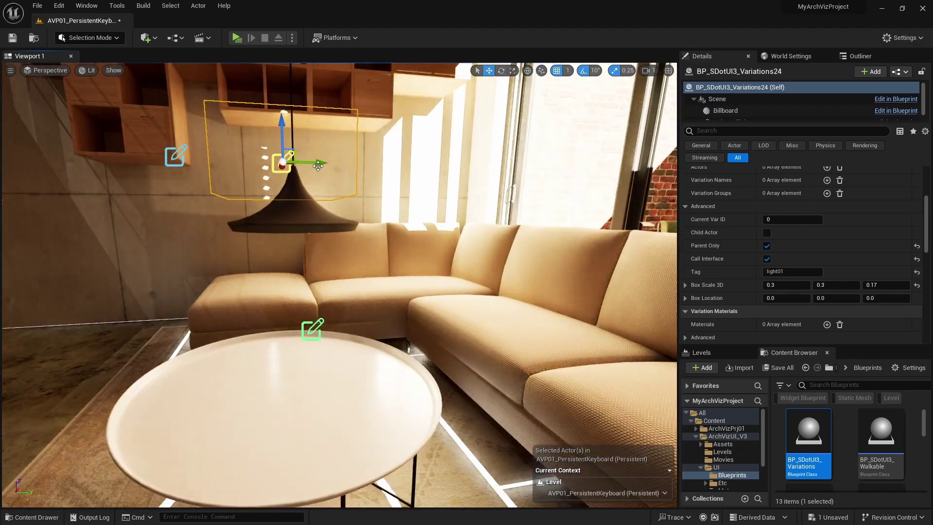
drag(287, 133, 302, 242)
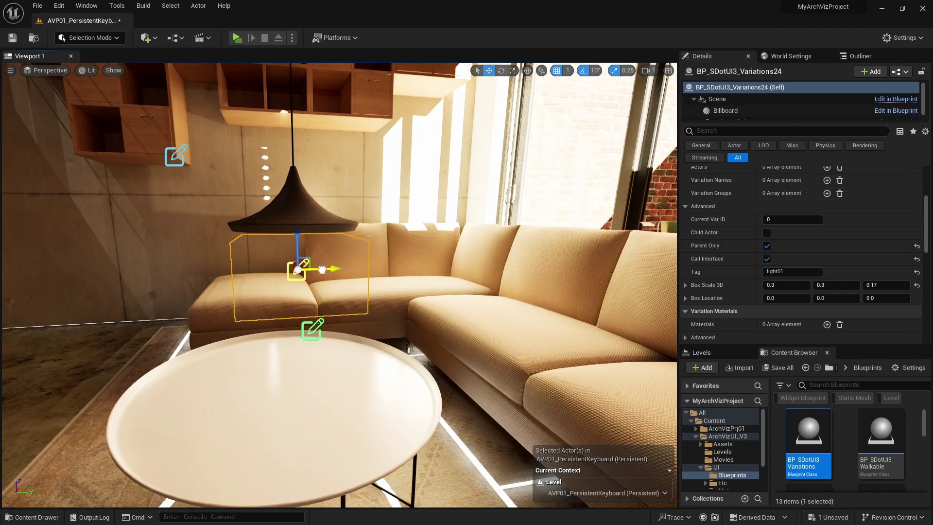
Set the Z value of the variation actor's Box Scale 3D to 0.25
right_drag(389, 279, 379, 277)
right_drag(437, 272, 456, 274)
click(886, 285)
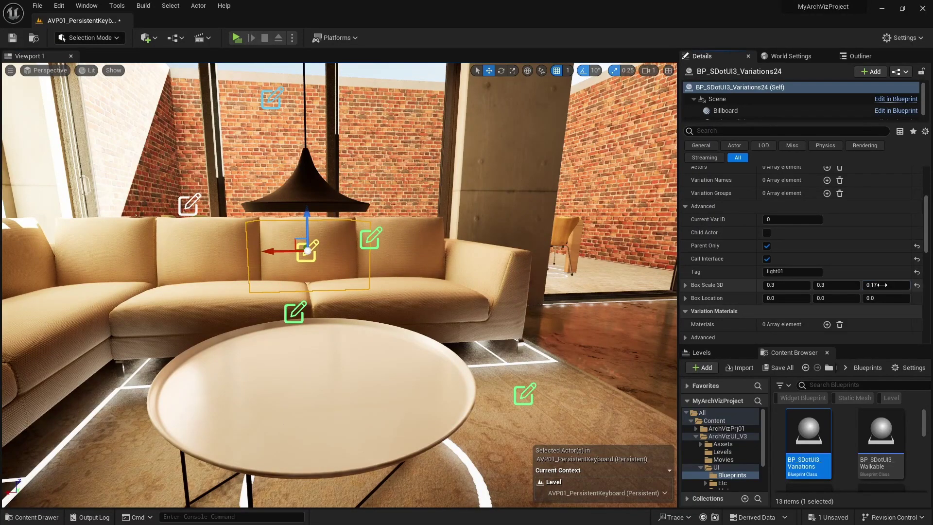
text(0.25)
key(Return)
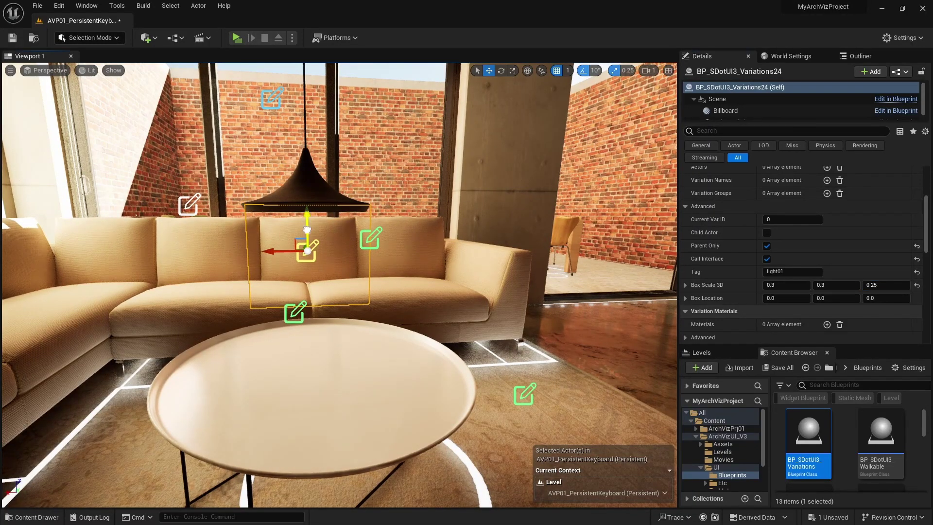
Add two Variation Names to the variation actor, Light OFF at index 0 and Light ON at index 1
right_drag(304, 223, 365, 257)
right_drag(364, 258, 422, 288)
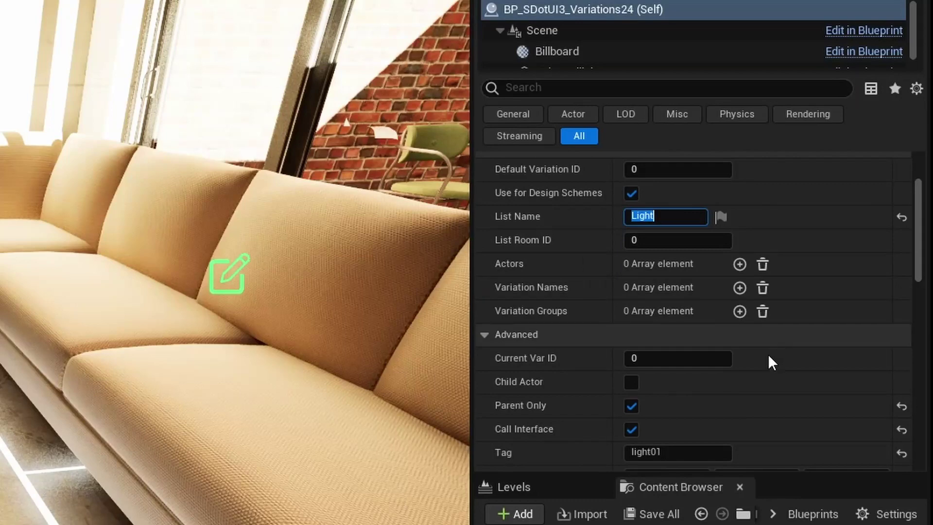
scroll(739, 389, down, 1)
scroll(708, 408, down, 1)
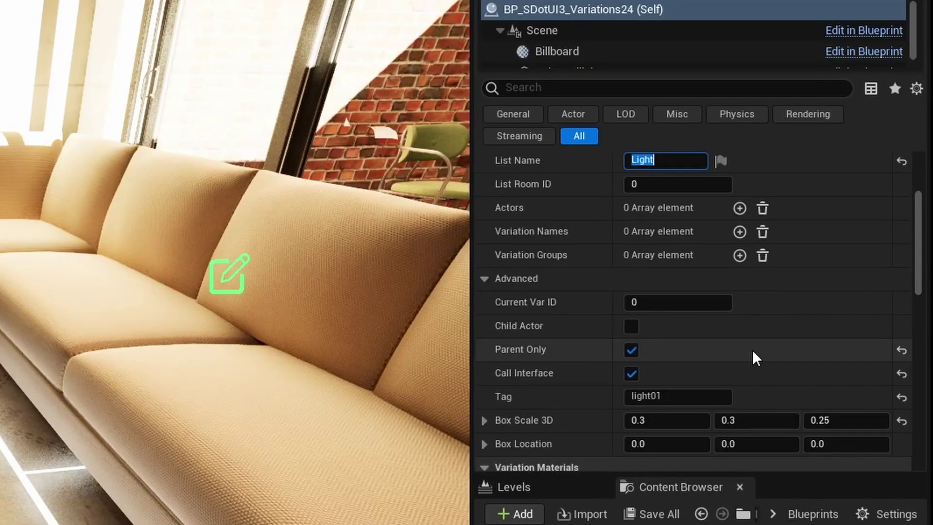
click(739, 232)
click(739, 232)
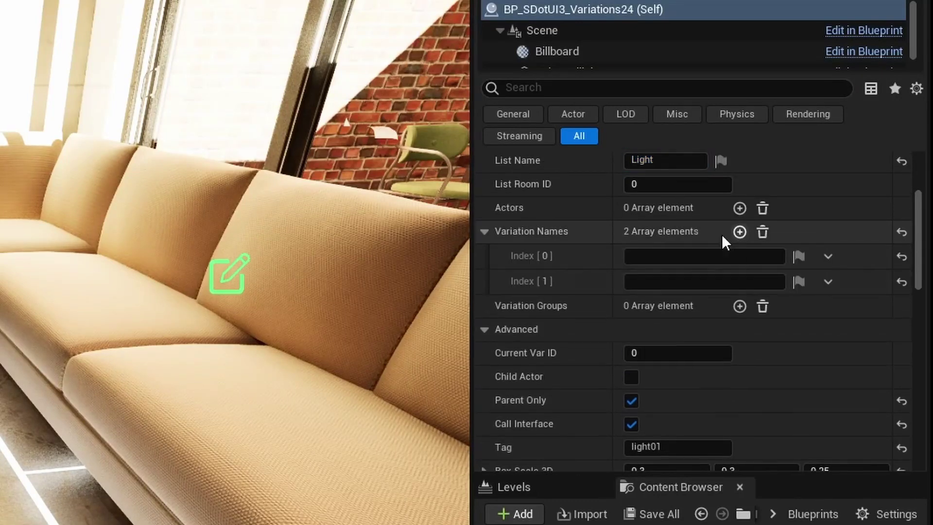
click(699, 256)
text(Light)
text(OFF)
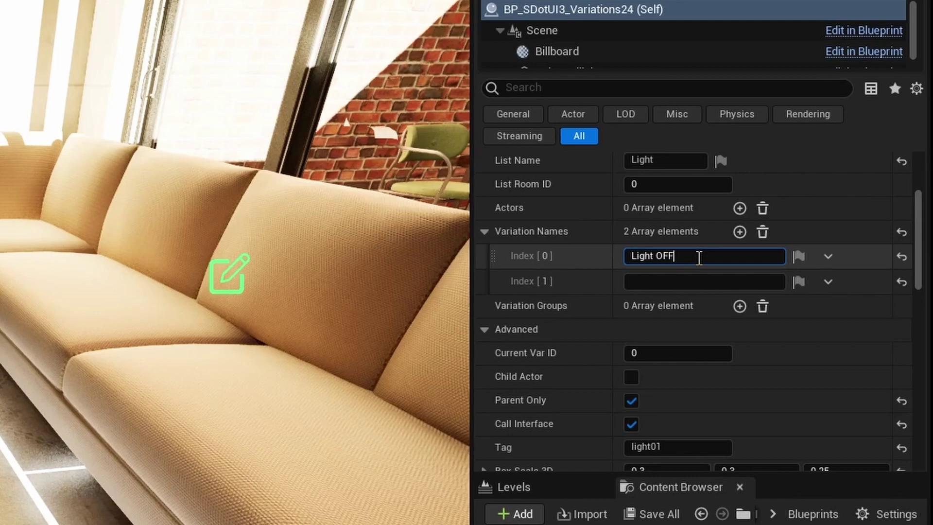
click(688, 282)
text(Light ON)
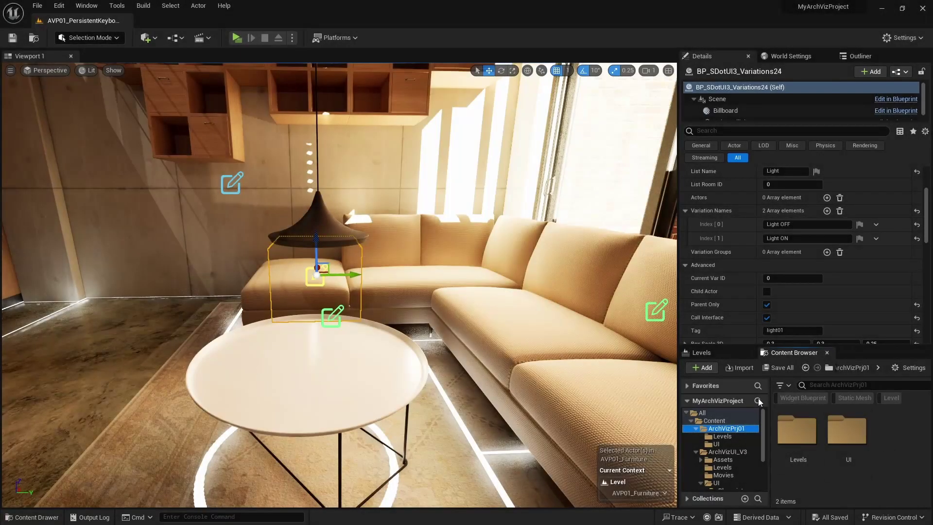
Create an Actor blueprint class named BP_LightToggle in the ArchVizPrj01 folder
click(704, 367)
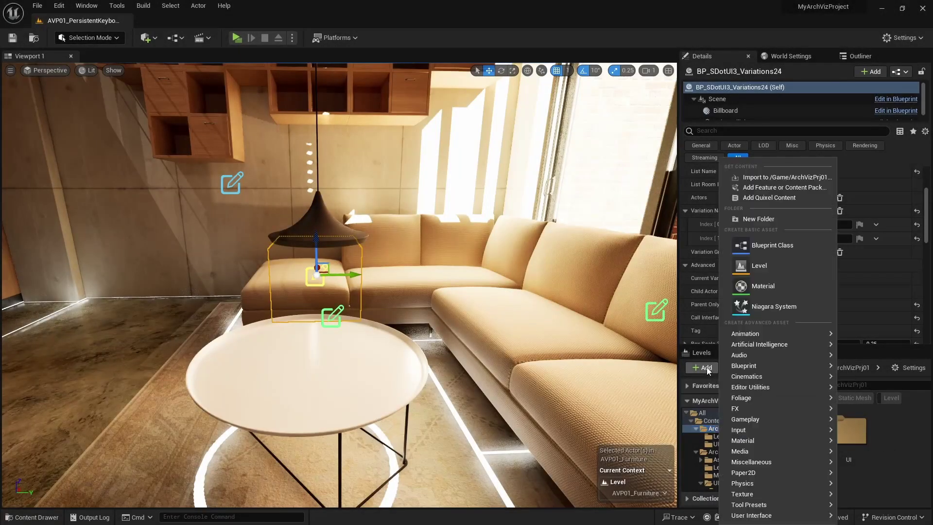
click(775, 247)
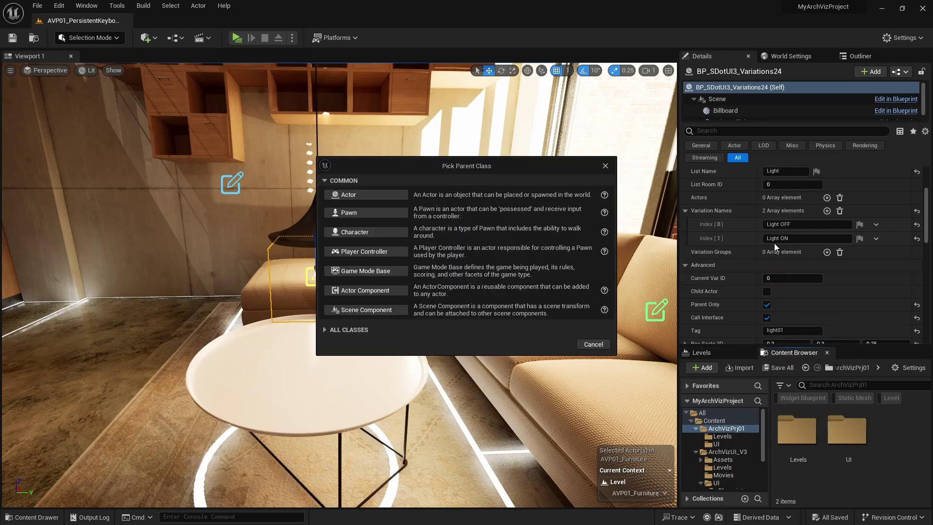
click(371, 193)
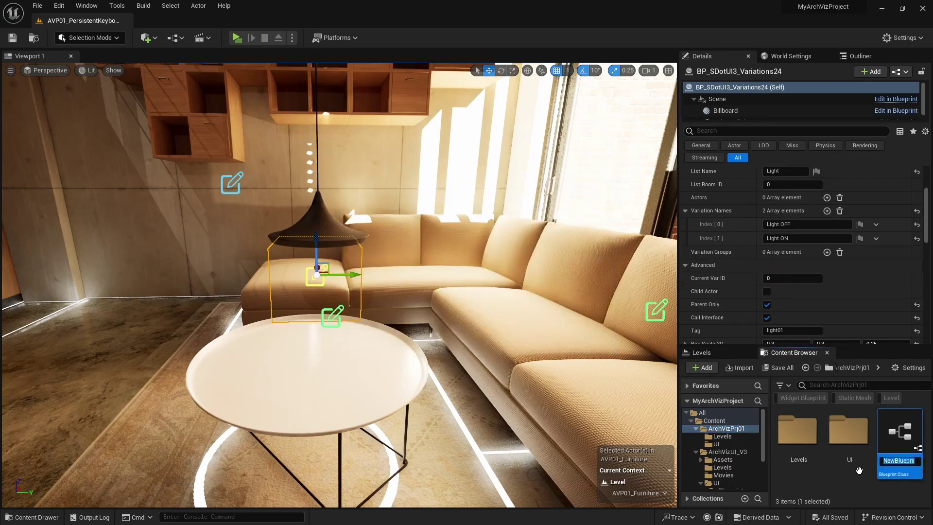
text(B)
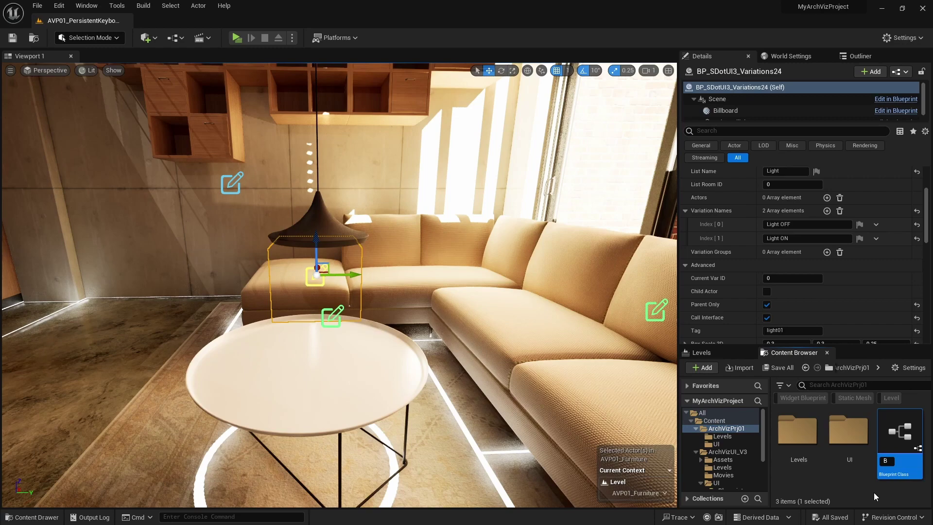
text(P_)
text(LightToggle)
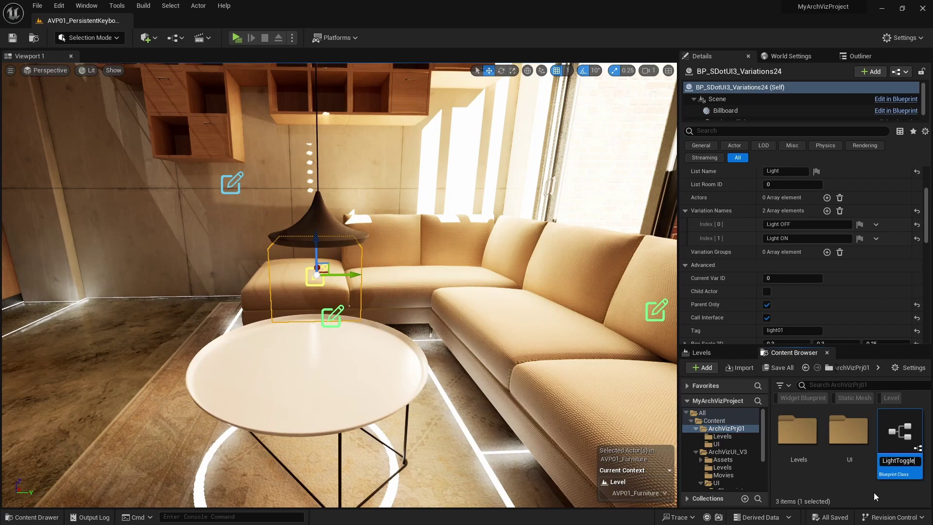
key(Return)
In the BP_LightToggle blueprint, add a Spot Light component and adjust its Y rotation
double_click(906, 444)
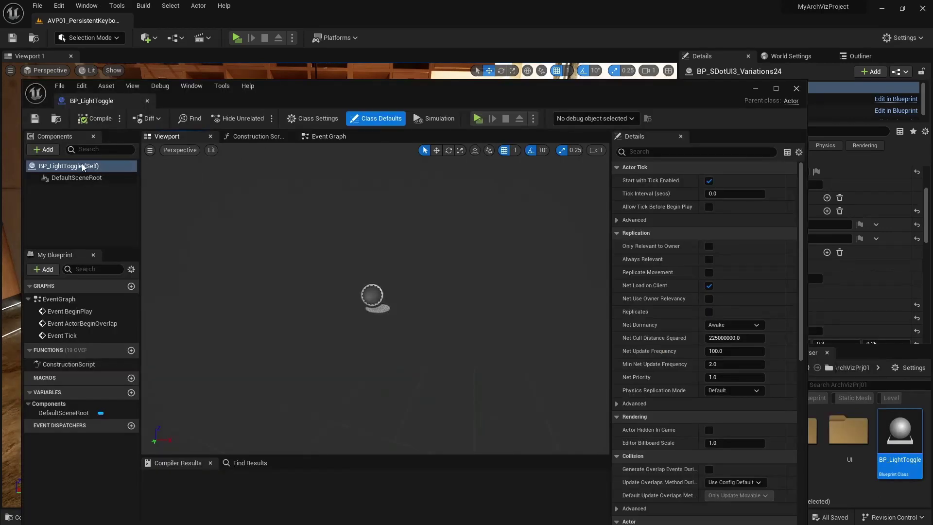
click(44, 150)
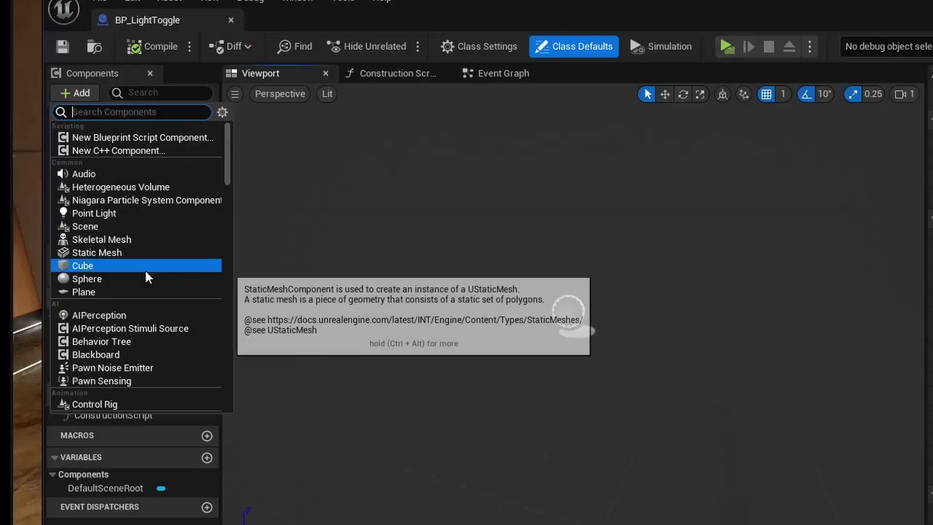
text(spot)
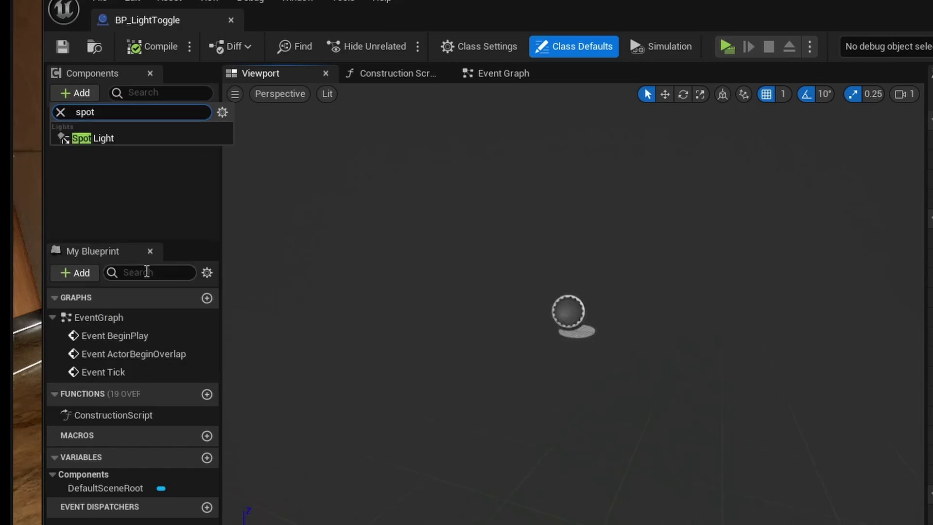
click(93, 138)
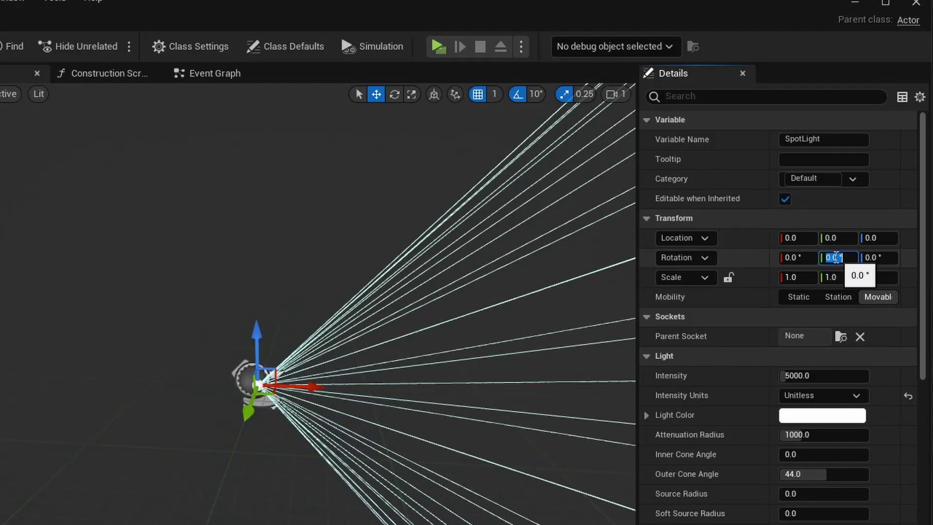
key(Return)
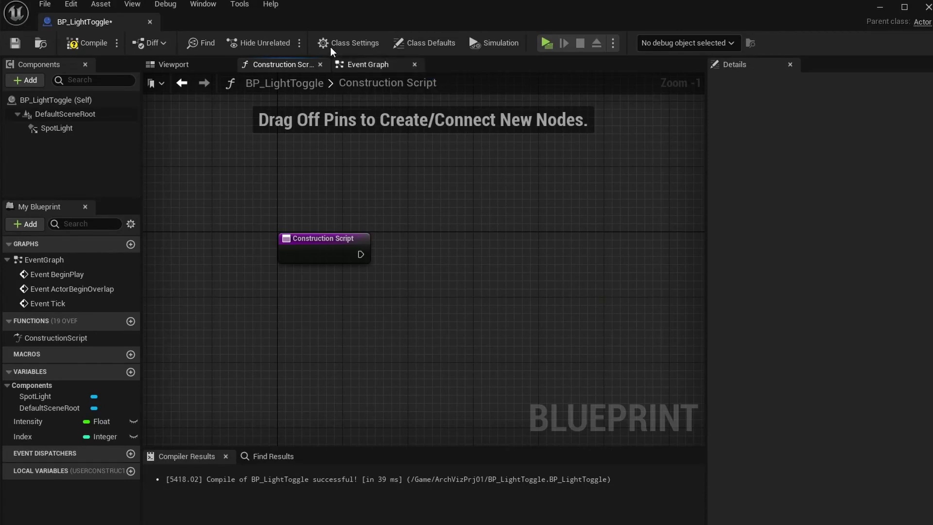
Add BPI_UI3_Interaction to the implemented interfaces in BP_LightToggle's class settings
click(342, 44)
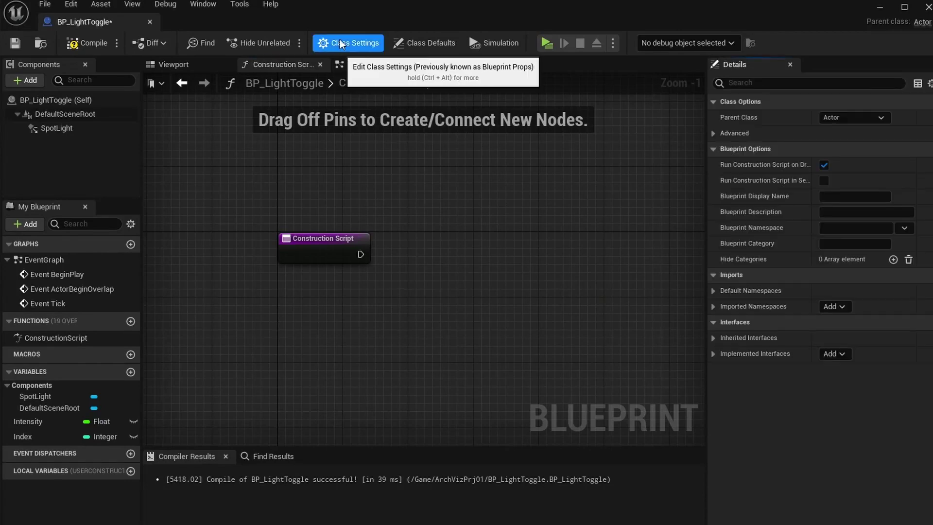
click(840, 354)
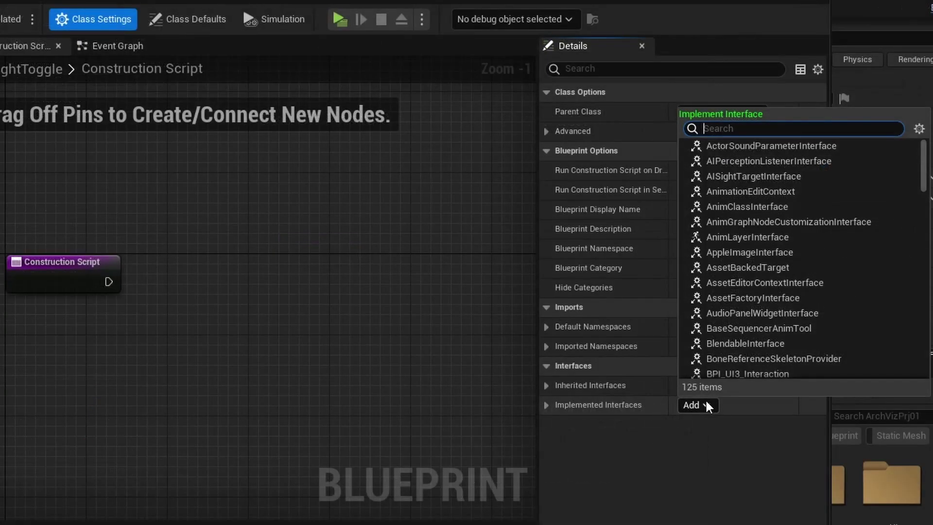
text(bpi)
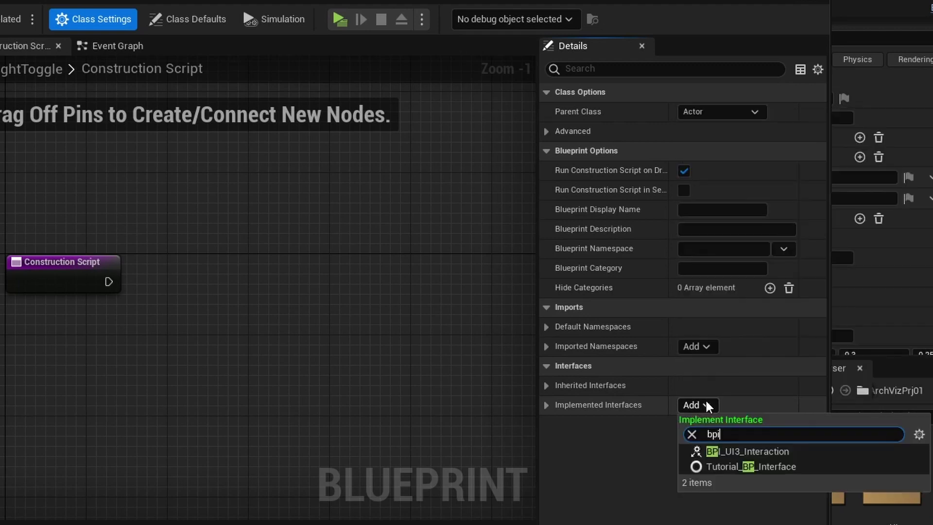
click(742, 452)
click(742, 451)
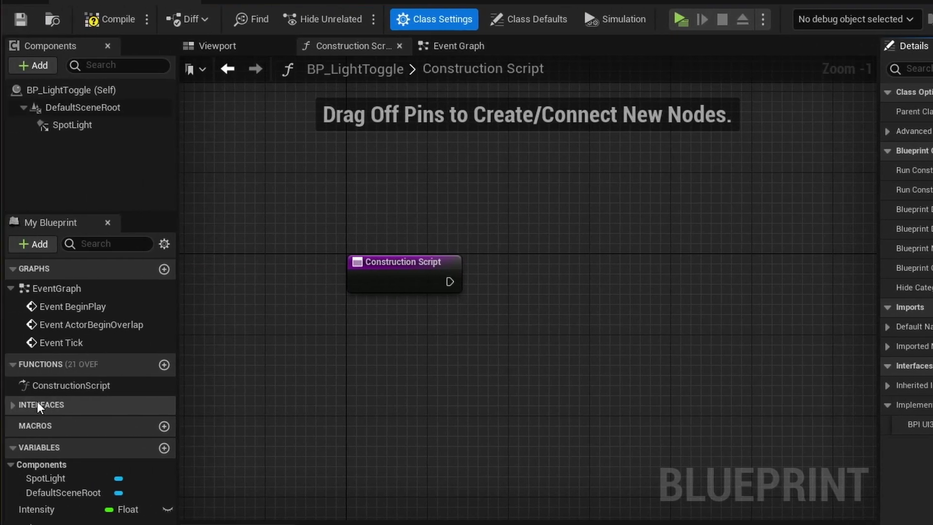
Implement the interface's Change Variation to ID function as an event in BP_LightToggle
click(11, 404)
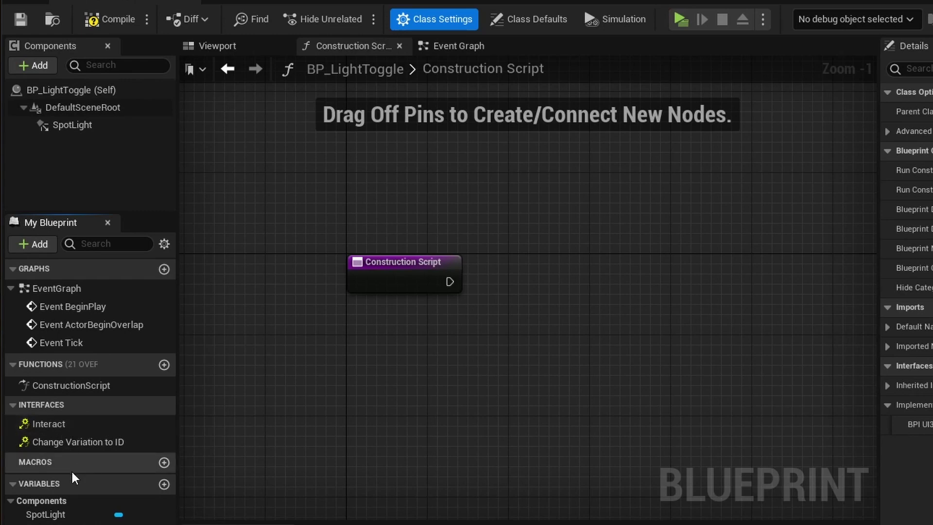
click(95, 442)
right_click(95, 442)
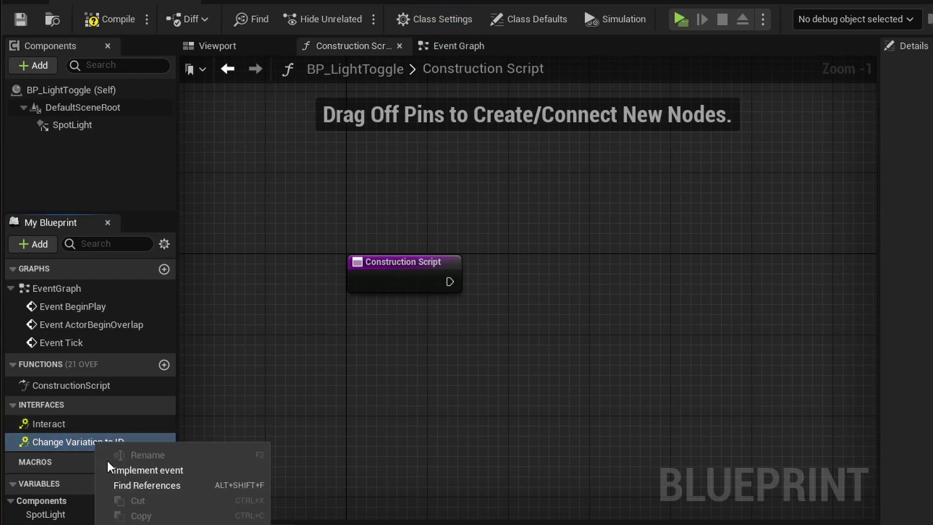
click(138, 469)
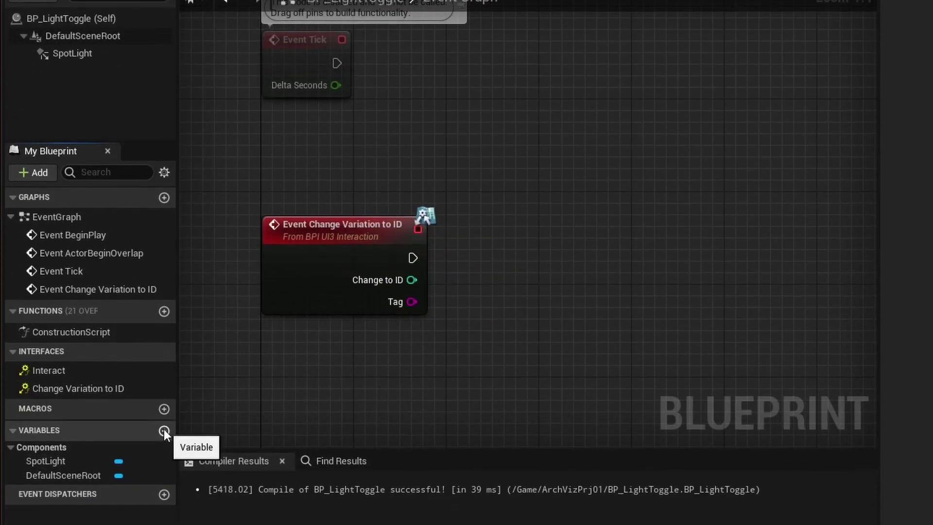
Add two new variables to BP_LightToggle and name the first one, a String, tag
click(165, 431)
key(Return)
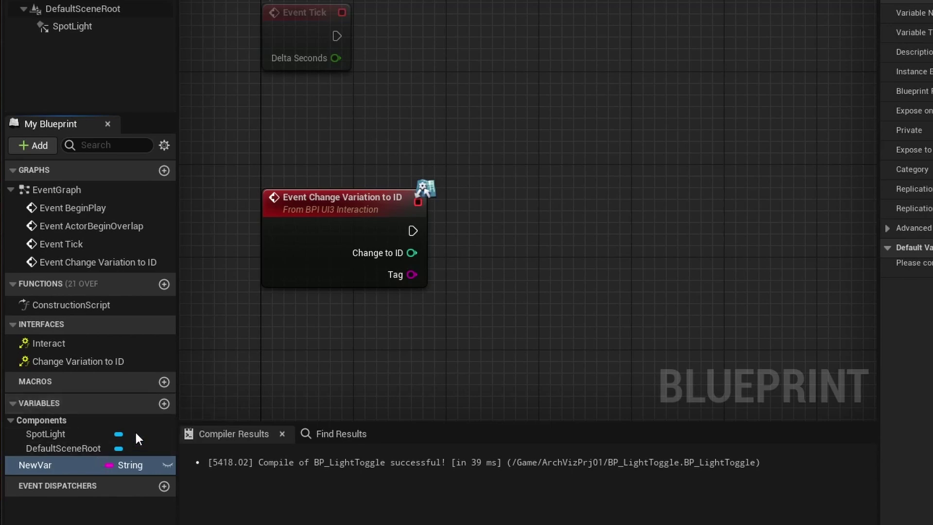
click(164, 404)
click(80, 460)
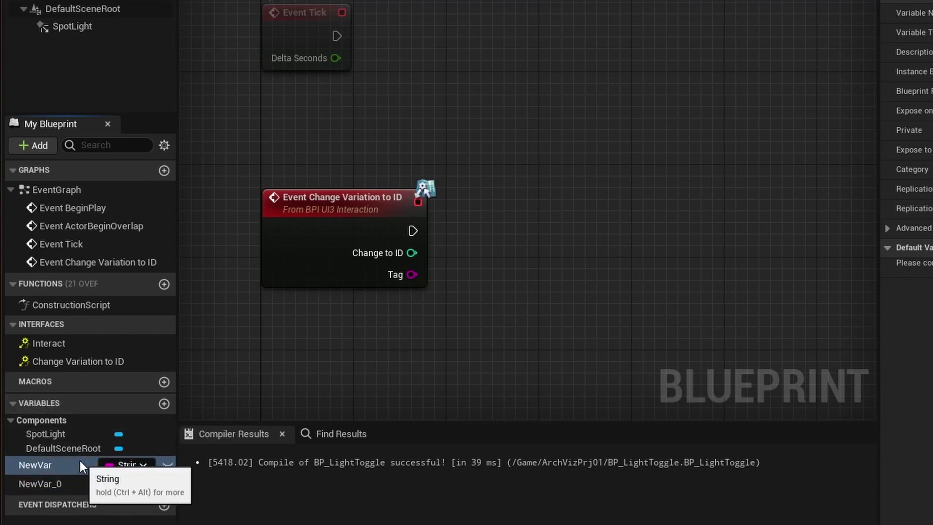
click(62, 463)
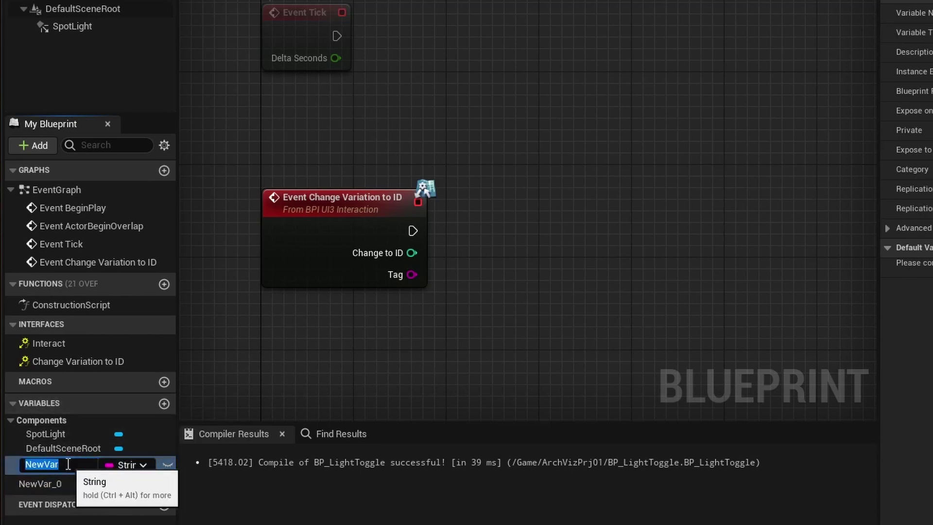
text(tag)
Name the second new variable Intensity and set its type to Float
click(65, 483)
click(90, 482)
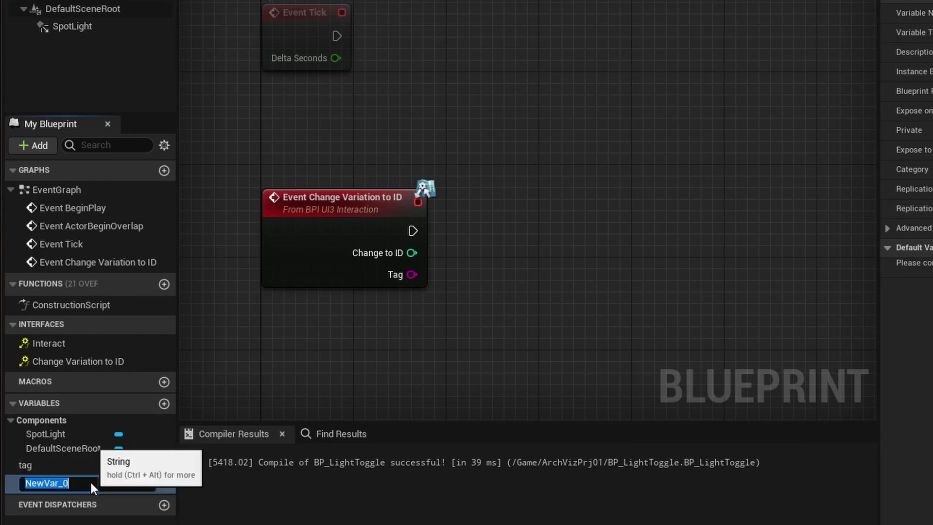
text(Inteni)
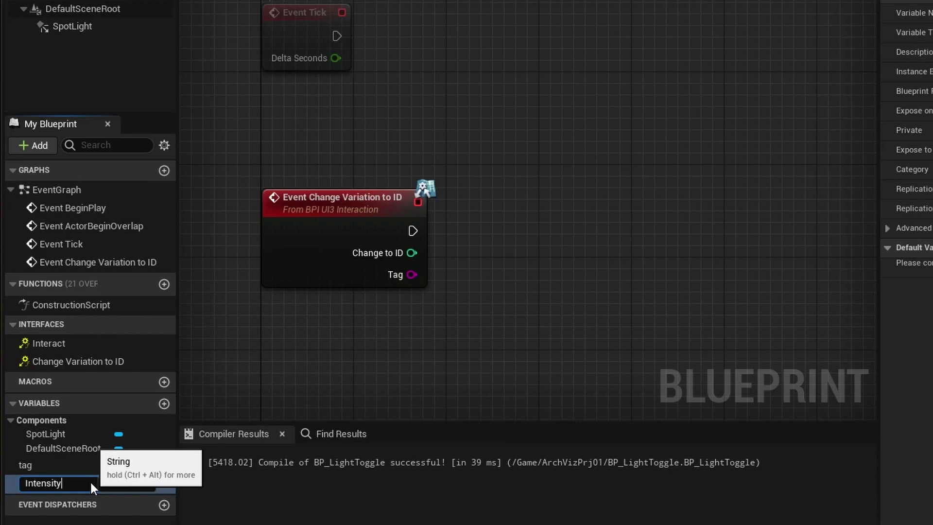
key(Return)
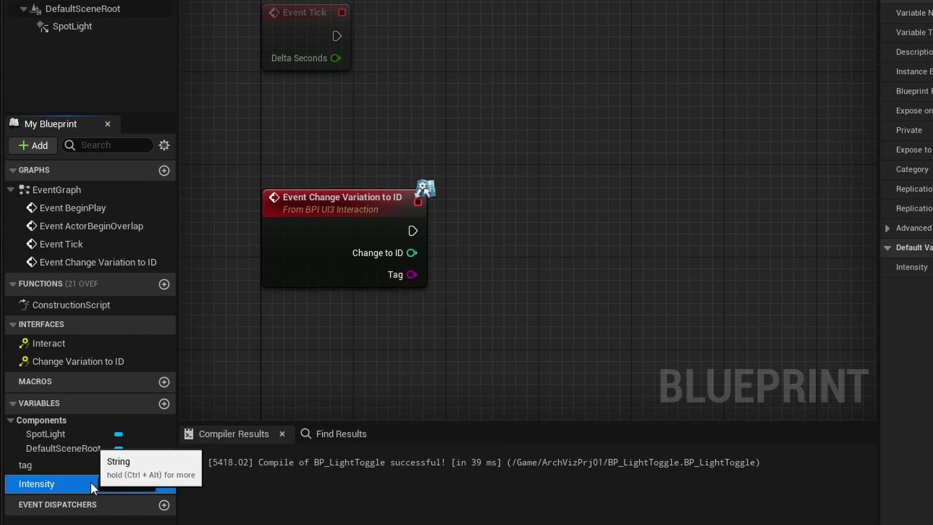
click(155, 483)
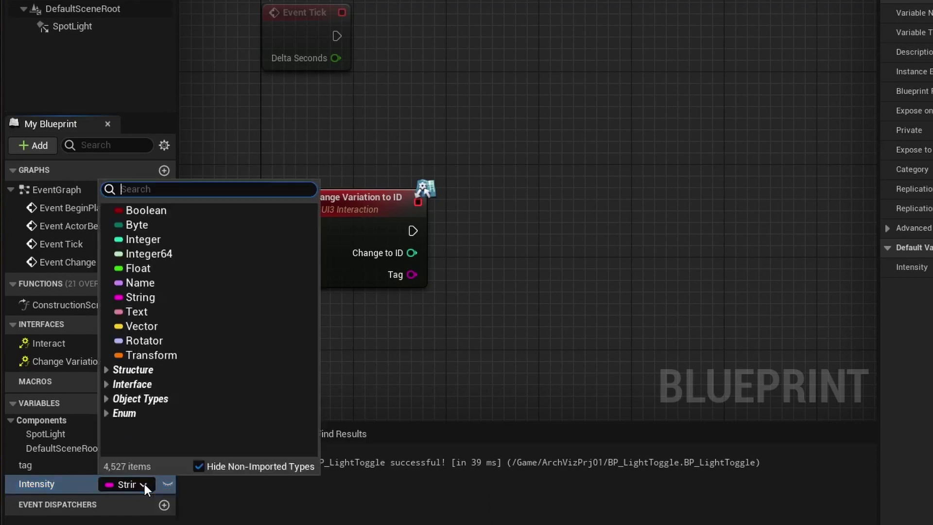
click(131, 267)
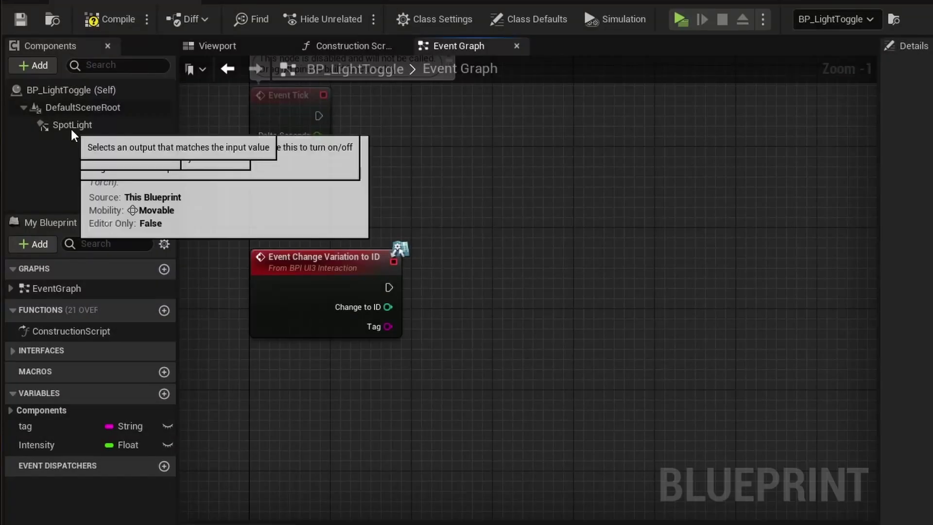
Add a Set Intensity node targeting the SpotLight, run from Event Change Variation to ID, and straighten its Target connection
drag(72, 125, 611, 295)
text(intensity)
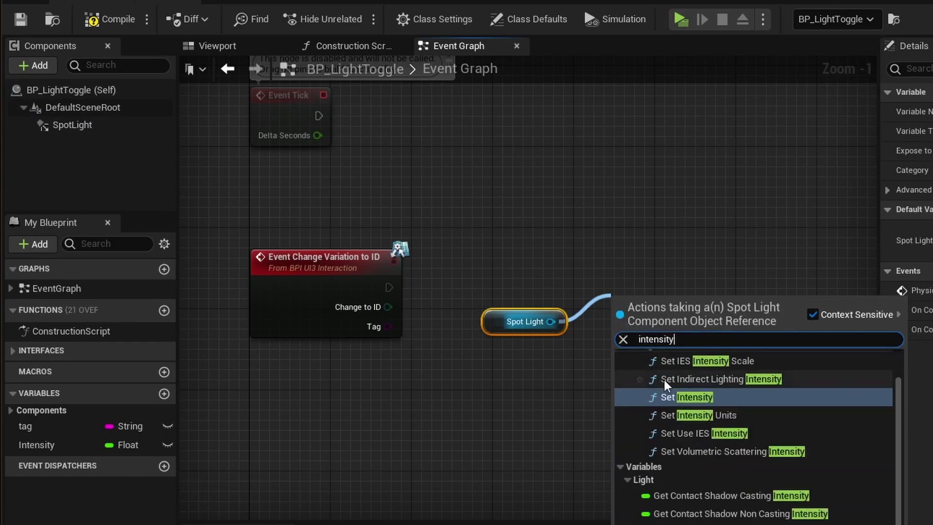
click(689, 398)
drag(651, 292, 650, 263)
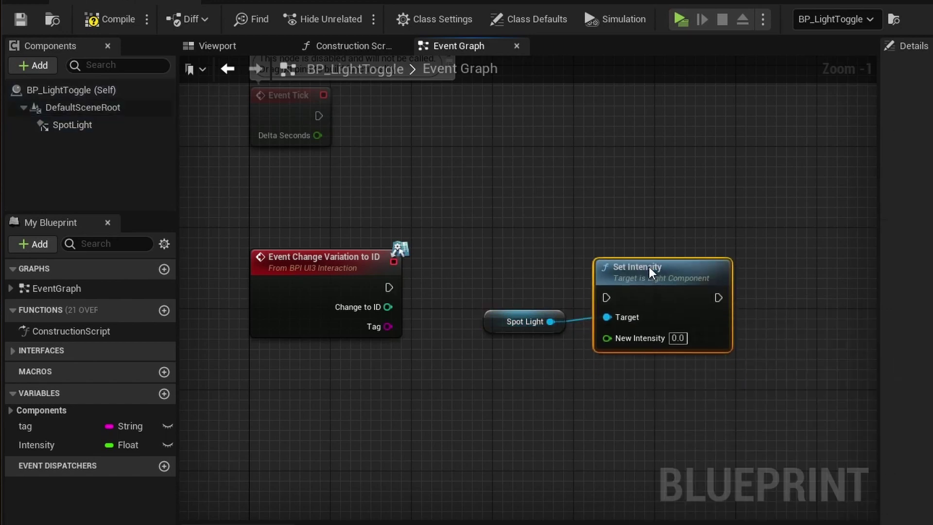
drag(389, 287, 642, 265)
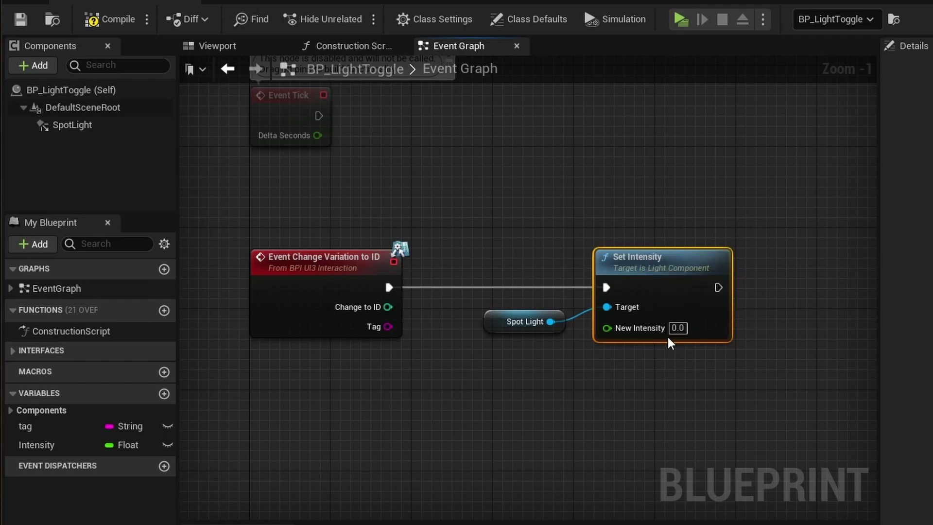
right_click(617, 307)
mouse_move(657, 385)
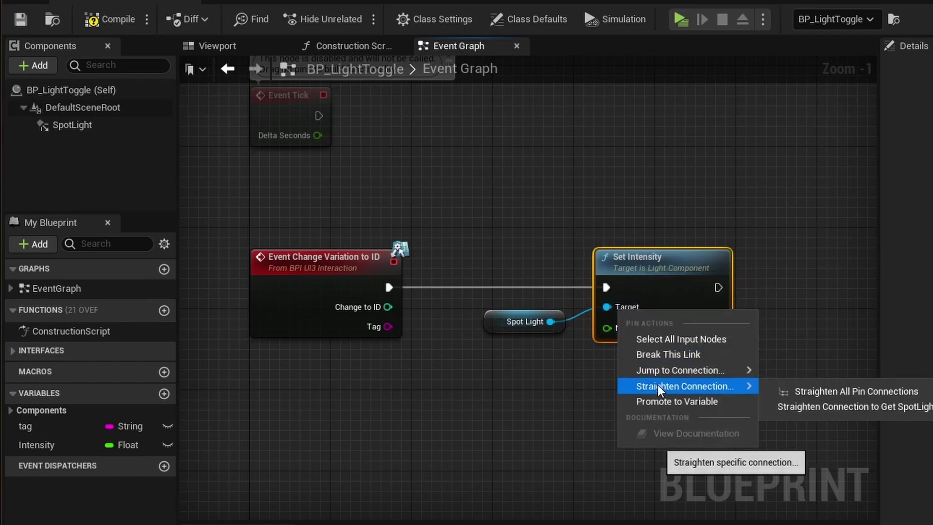
click(795, 387)
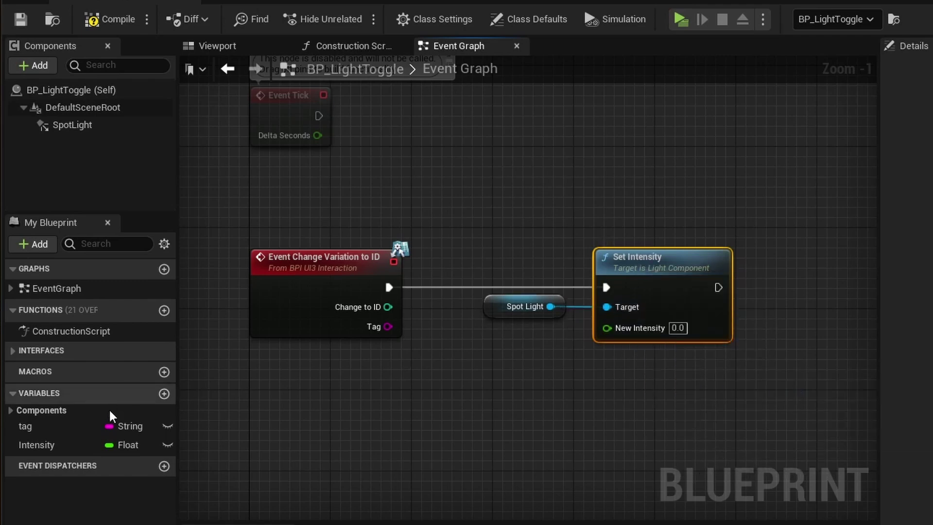
Feed the Intensity variable into Set Intensity's New Intensity input and straighten the connection
drag(51, 443, 480, 377)
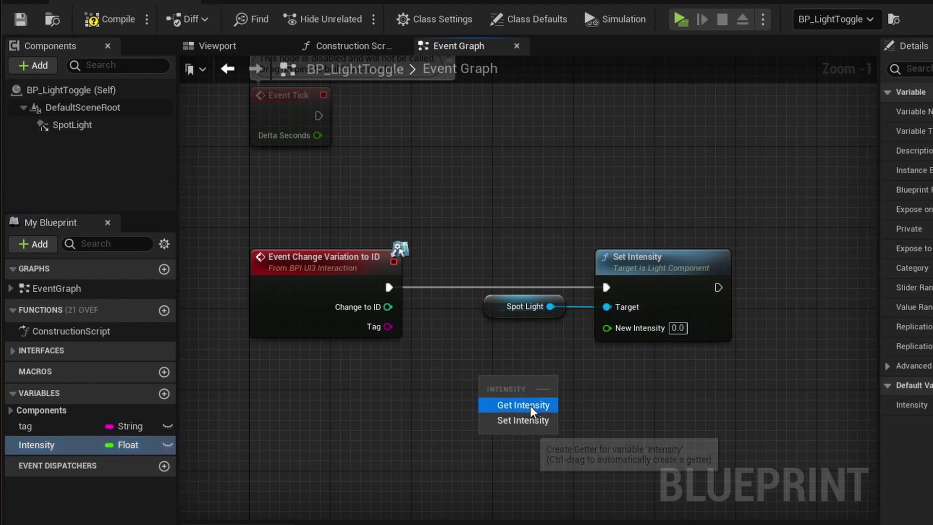
click(531, 406)
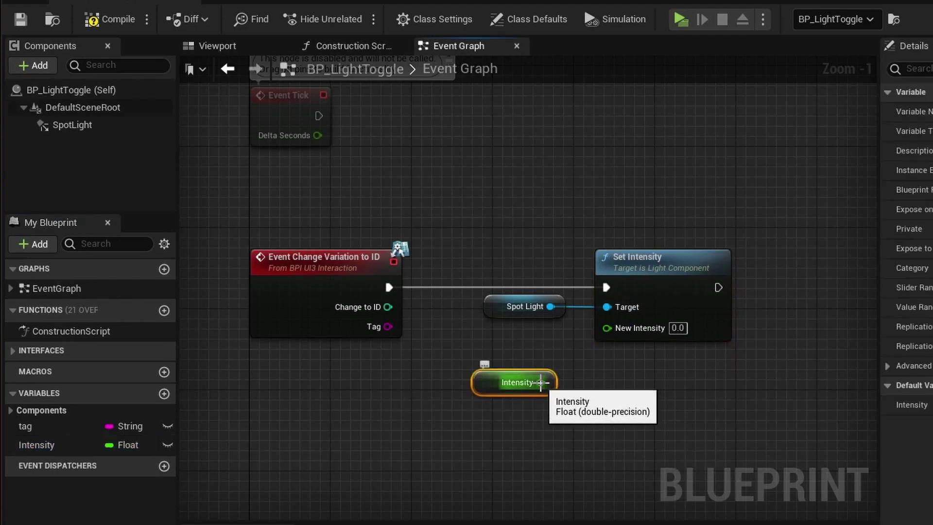
drag(540, 383, 613, 328)
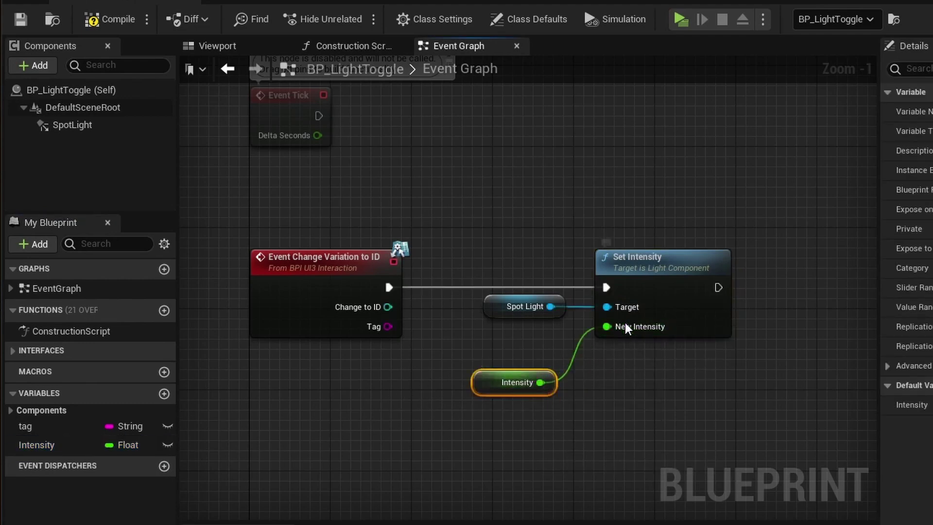
right_click(625, 323)
mouse_move(666, 398)
click(801, 406)
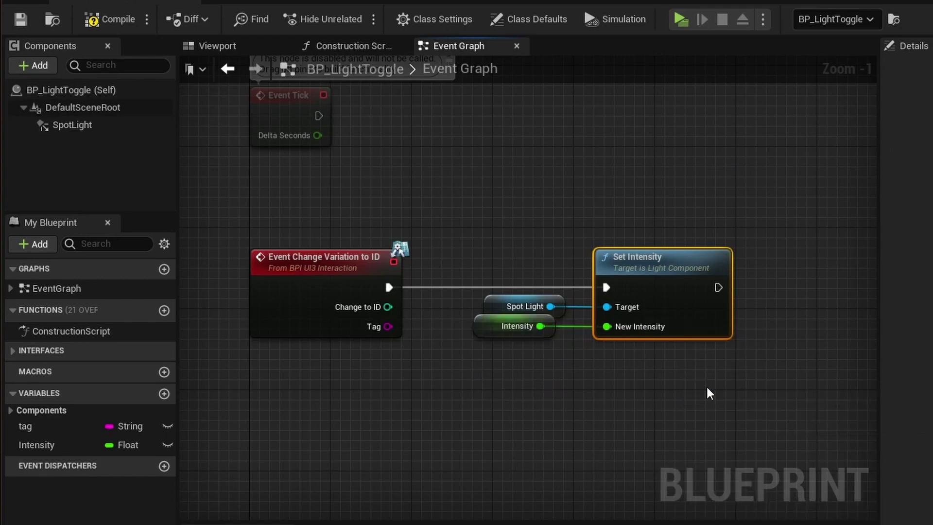
drag(572, 266, 531, 325)
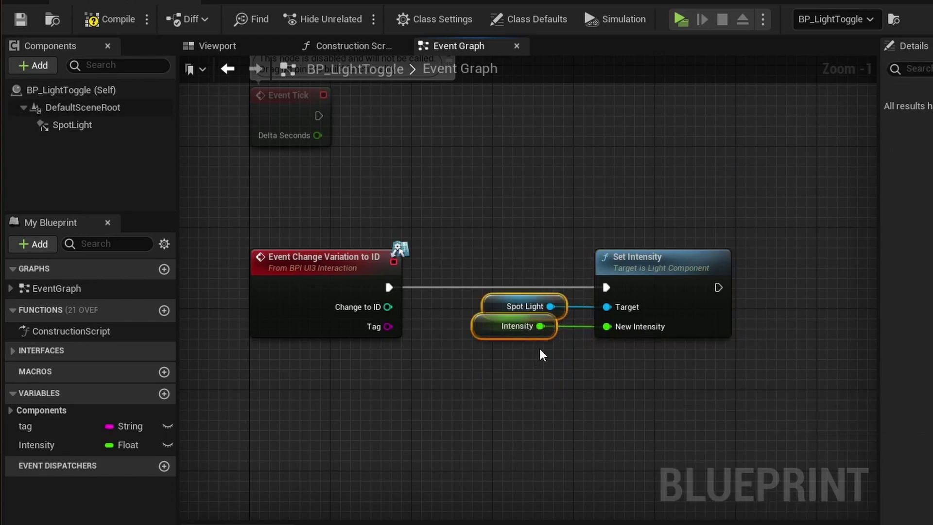
Add reroute nodes below Set Intensity for the event's Tag and Change to ID outputs
right_drag(735, 390, 607, 373)
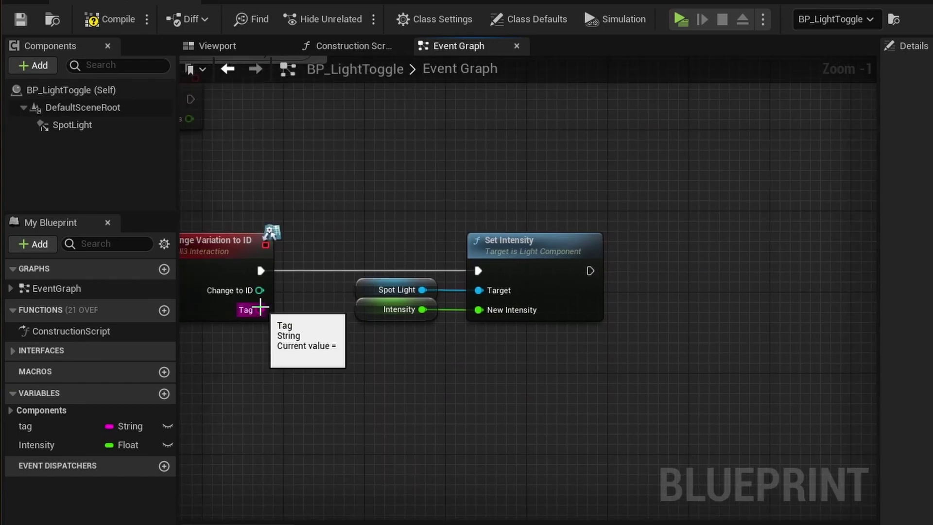
drag(260, 309, 421, 376)
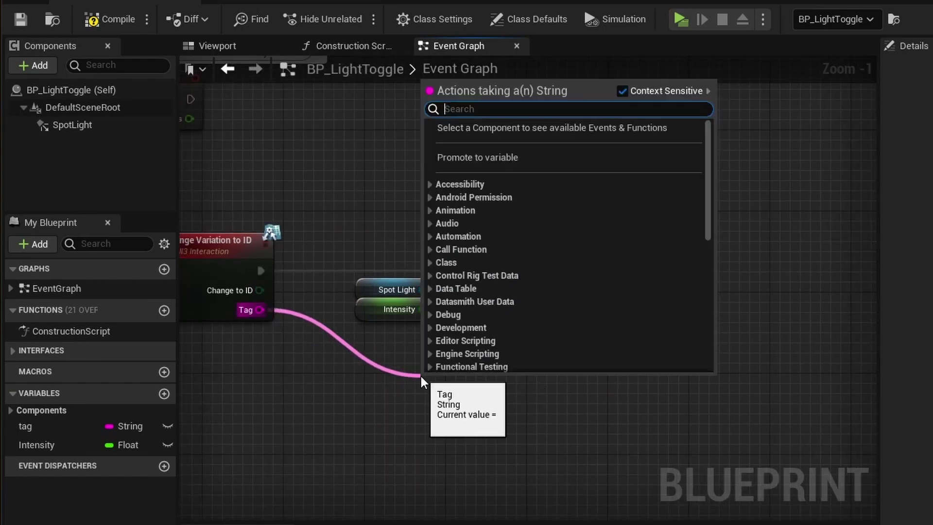
text(rer)
click(513, 128)
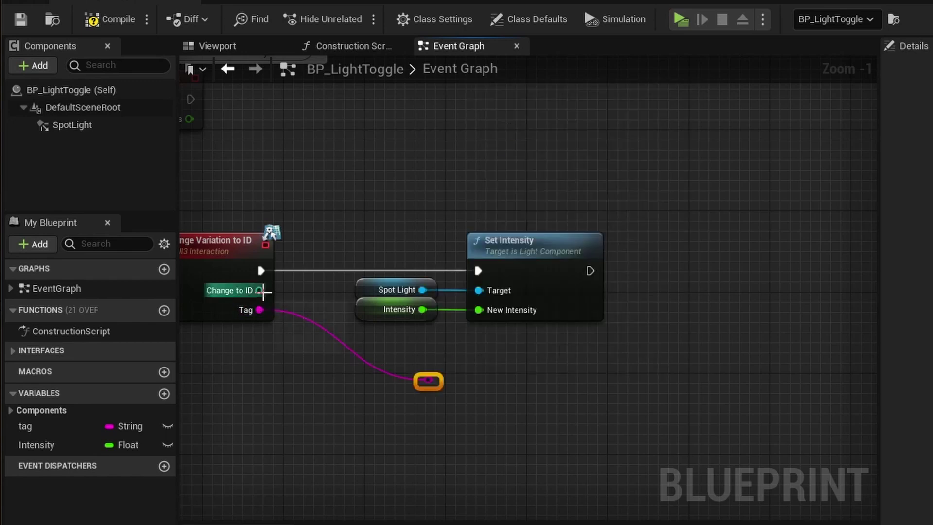
drag(262, 290, 419, 357)
text(rer)
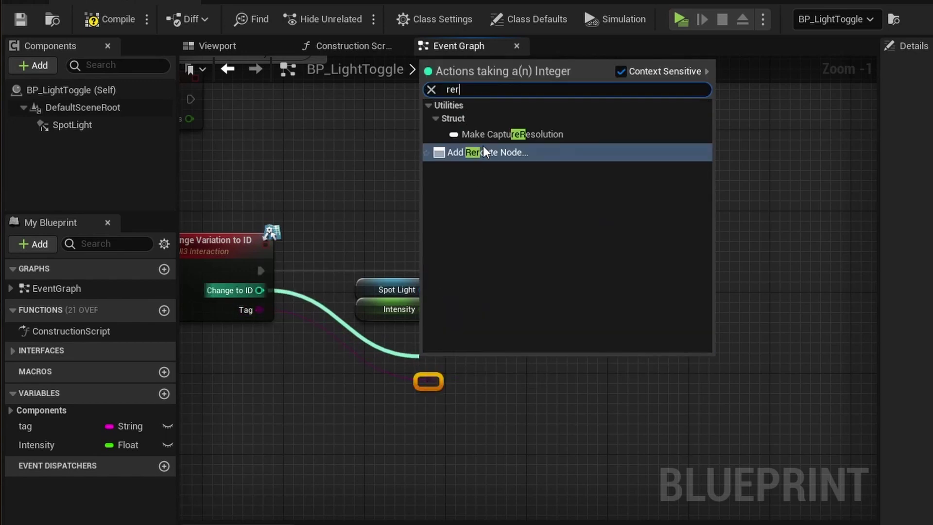
click(483, 152)
Add a Switch on Int node fed by the Change to ID reroute and execute it after Set Intensity
drag(382, 373, 583, 362)
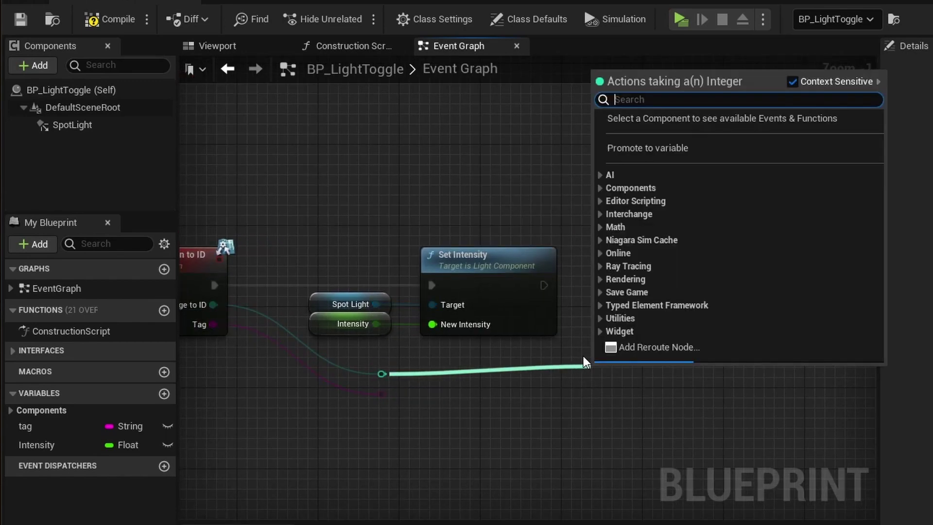
text(flow)
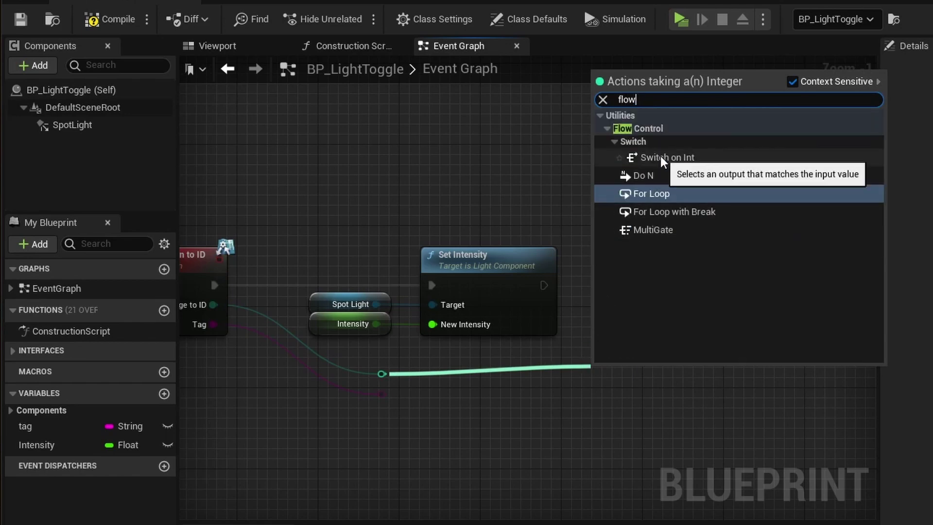
click(661, 156)
drag(642, 362, 704, 266)
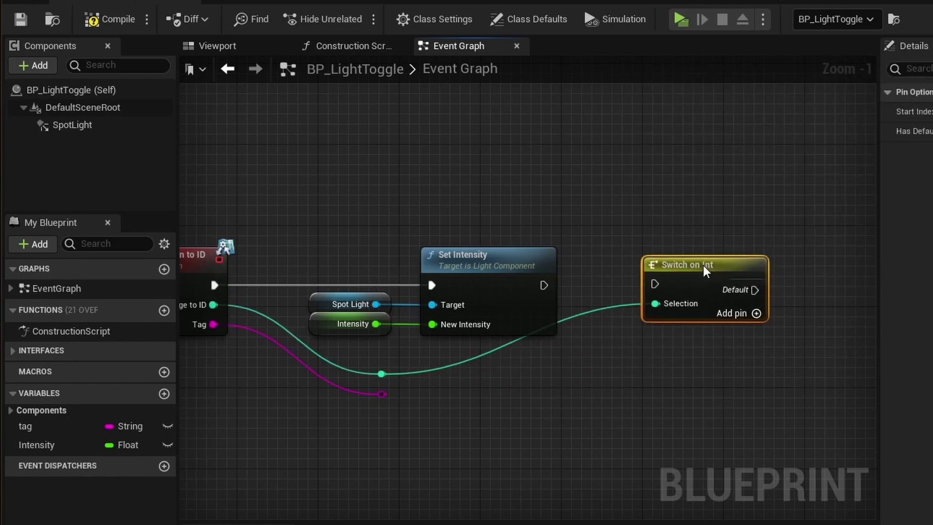
drag(543, 285, 654, 284)
Add output pins 0 and 1 to the Switch on Int node
right_drag(651, 332, 629, 323)
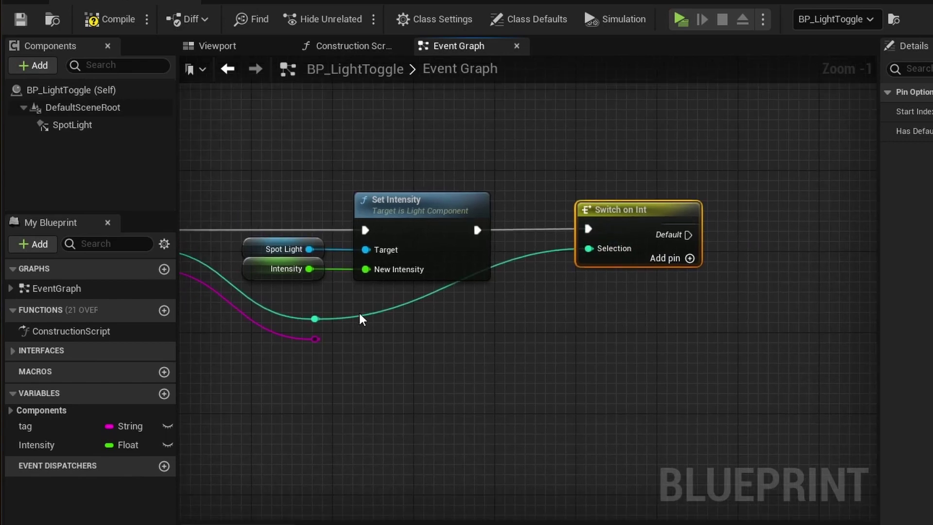
right_drag(492, 321, 487, 319)
right_drag(598, 291, 517, 298)
click(601, 262)
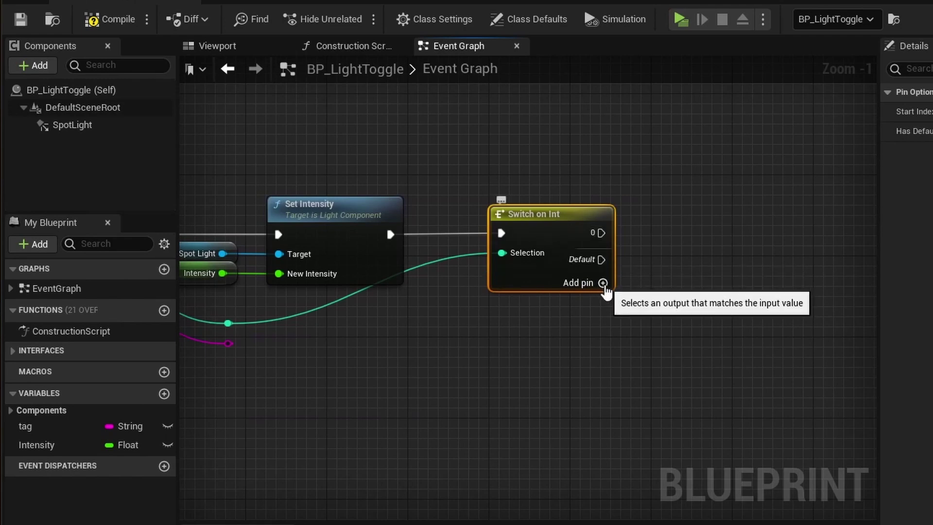
click(603, 283)
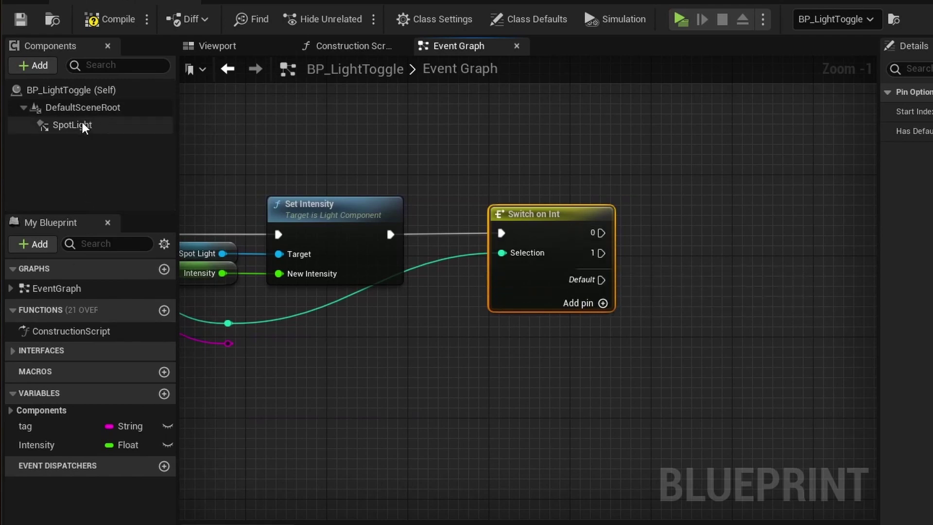
Add a Set Visibility node targeting the SpotLight, run from Switch on Int output 0, and straighten its Target connection
drag(78, 124, 662, 267)
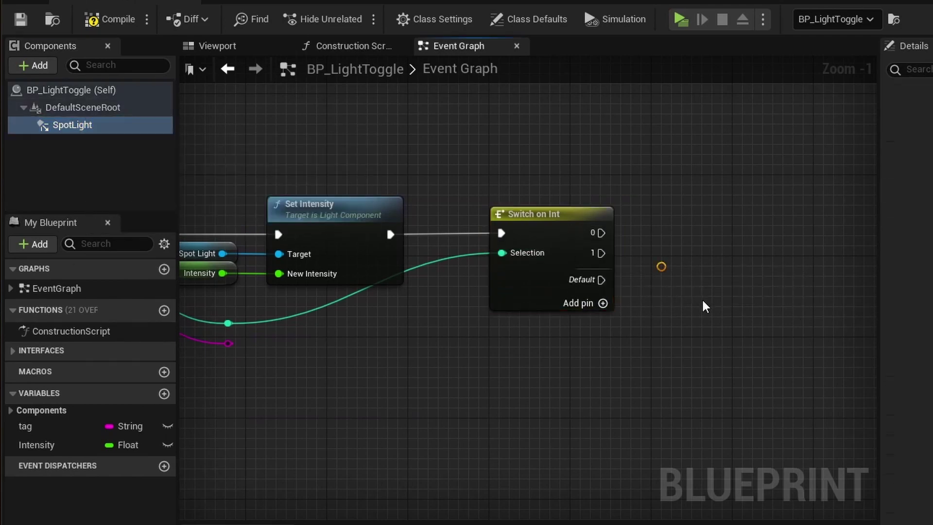
drag(729, 279, 794, 248)
text(visi)
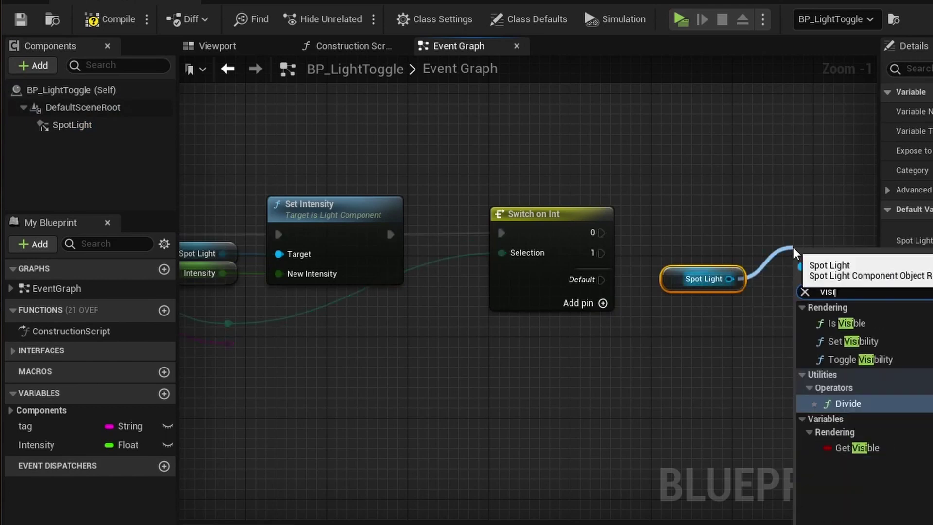
click(853, 341)
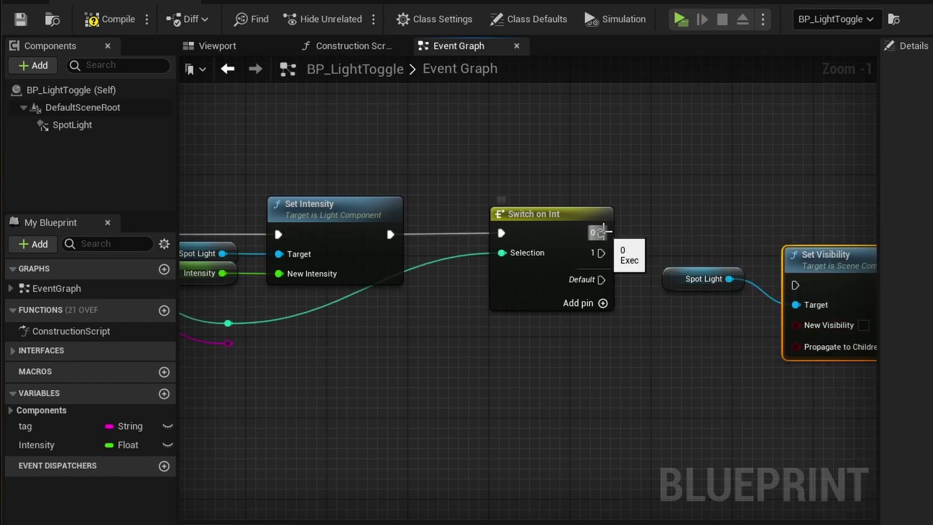
drag(611, 233, 807, 281)
drag(812, 257, 802, 207)
right_drag(793, 325, 662, 291)
right_click(687, 212)
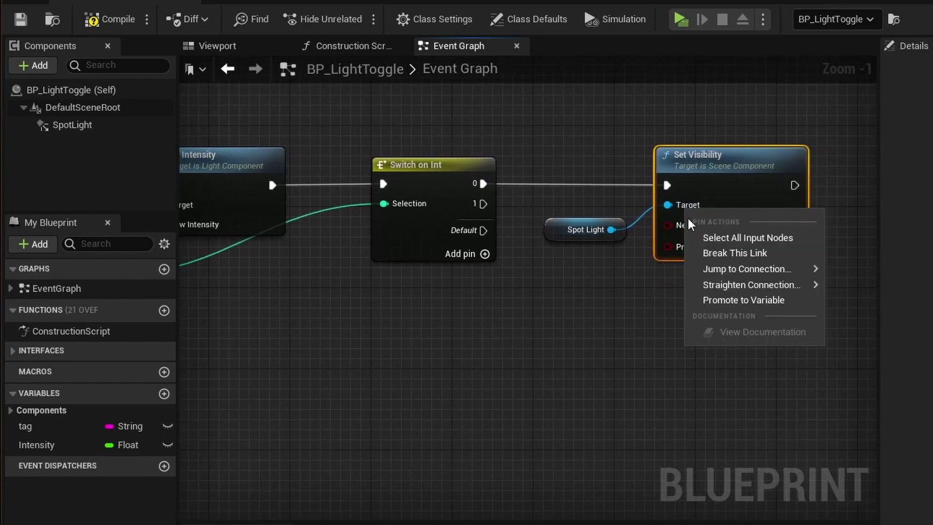
click(851, 288)
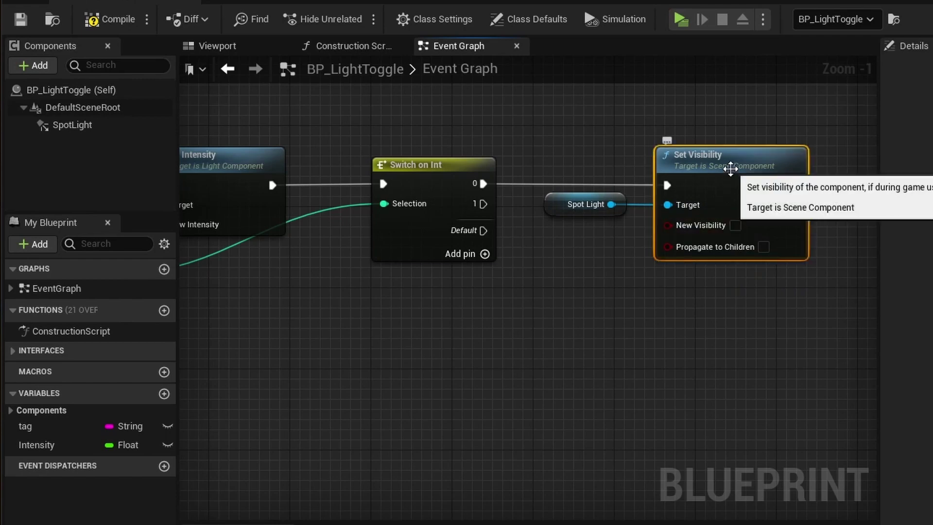
Duplicate the Set Visibility node, connect the copy to Switch on Int output 1 and enable its New Visibility
key(ctrl+d)
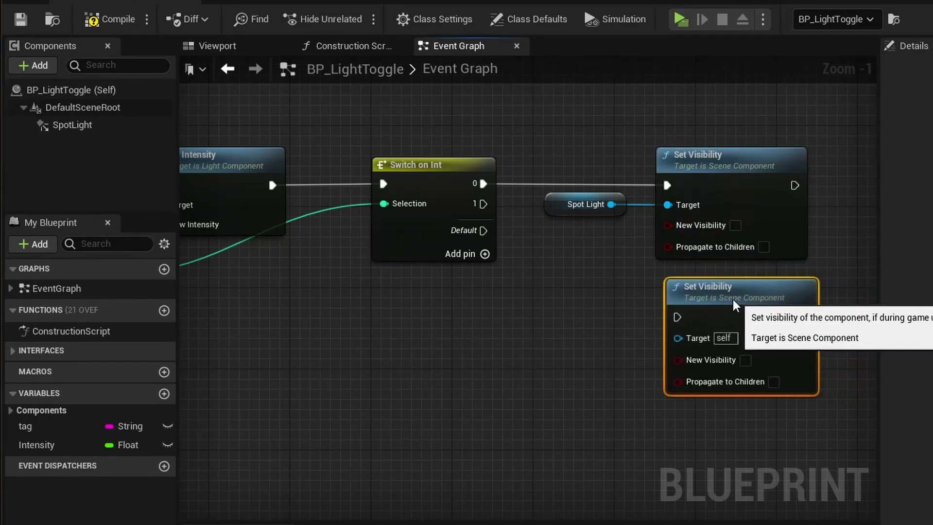
drag(734, 303, 725, 304)
drag(483, 200, 668, 317)
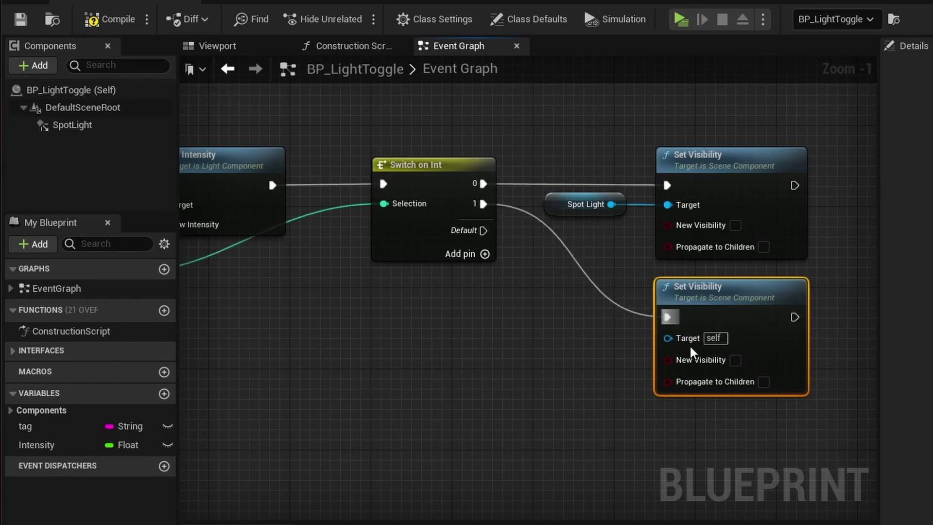
click(736, 361)
Shift the Switch on Int, second Spot Light and both Set Visibility nodes further right to make room after Set Intensity
scroll(459, 345, down, 2)
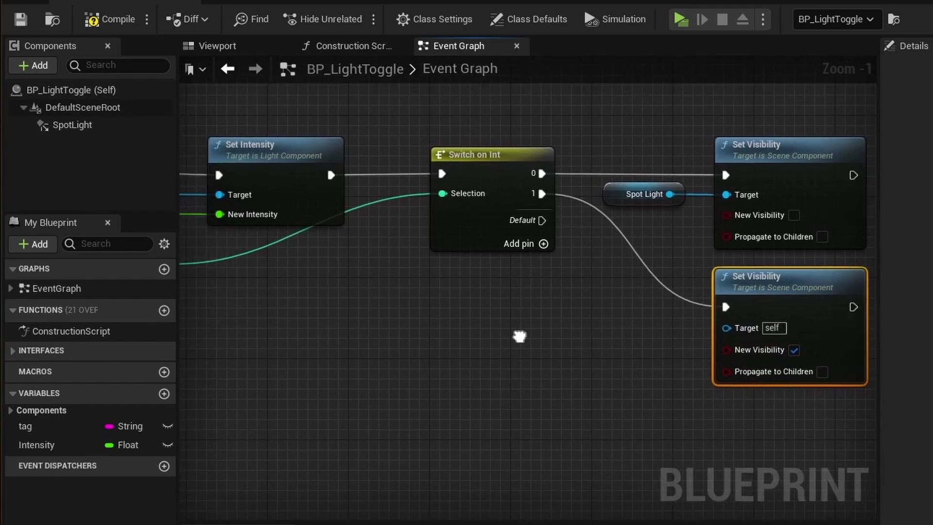
right_drag(519, 334, 662, 327)
drag(560, 186, 768, 358)
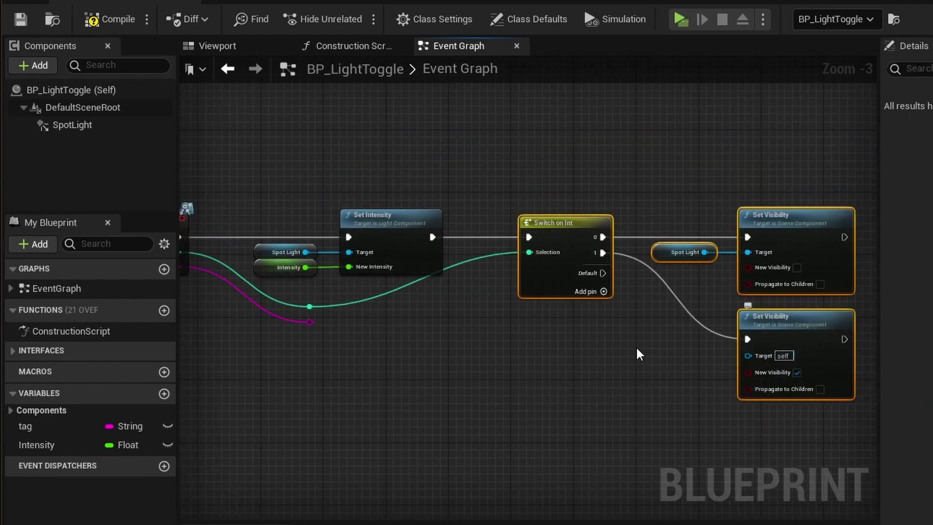
key(Right)
key(Right)
key(Right)
key(Right)
key(Right)
key(Right)
key(Right)
key(Right)
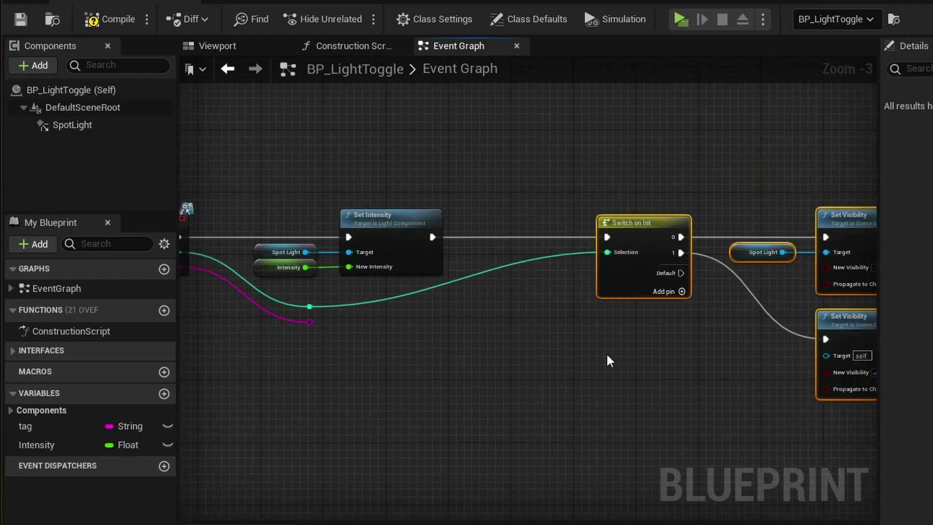
key(Right)
key(Right)
key(Right)
key(Right)
key(Right)
key(Right)
click(601, 354)
Add an Equal Exactly (String) node fed by the reroute point of the event's Tag output
right_drag(577, 358, 615, 355)
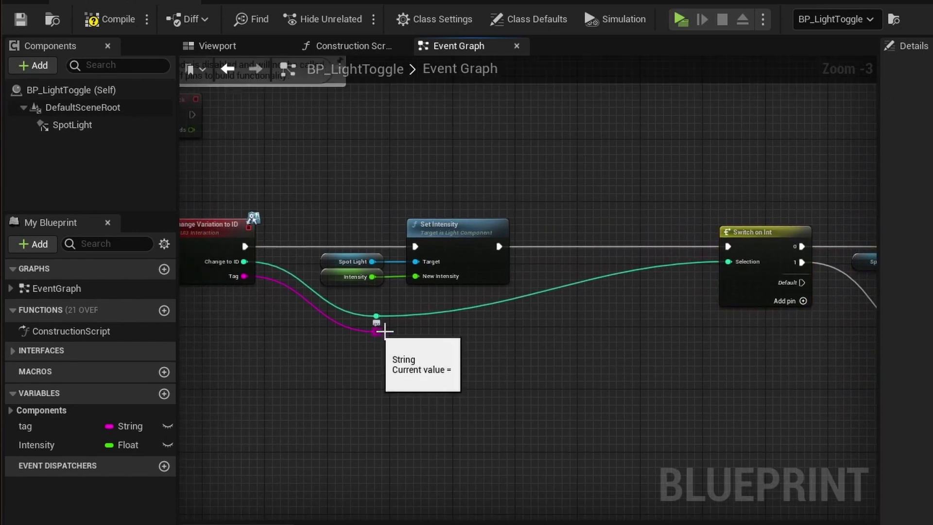
drag(377, 332, 510, 340)
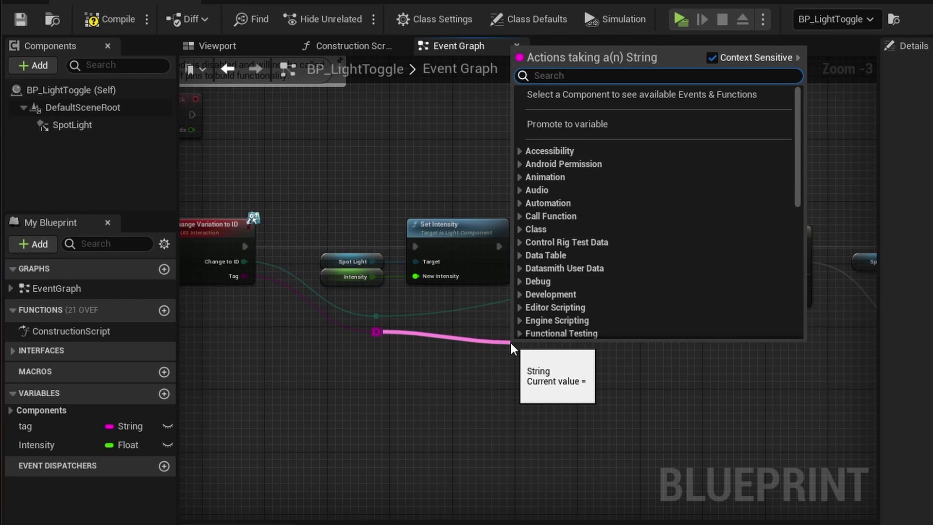
text(==)
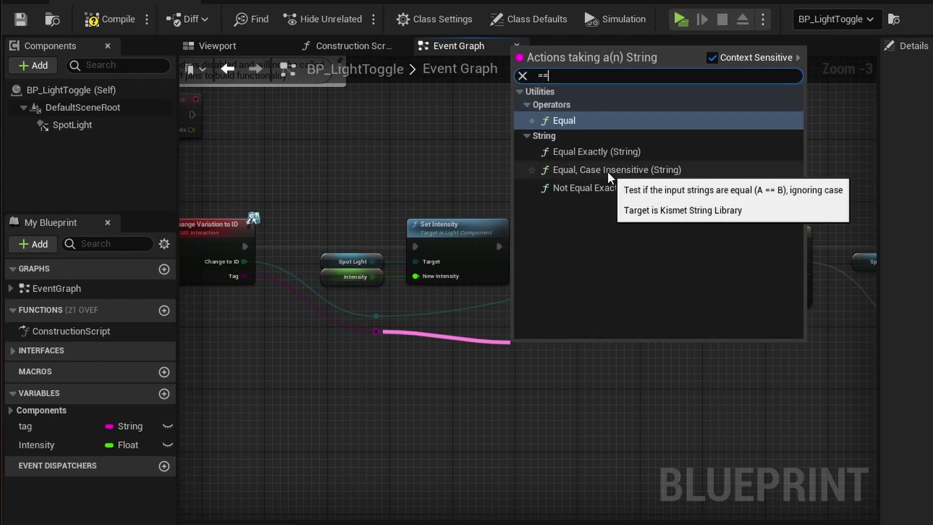
click(611, 152)
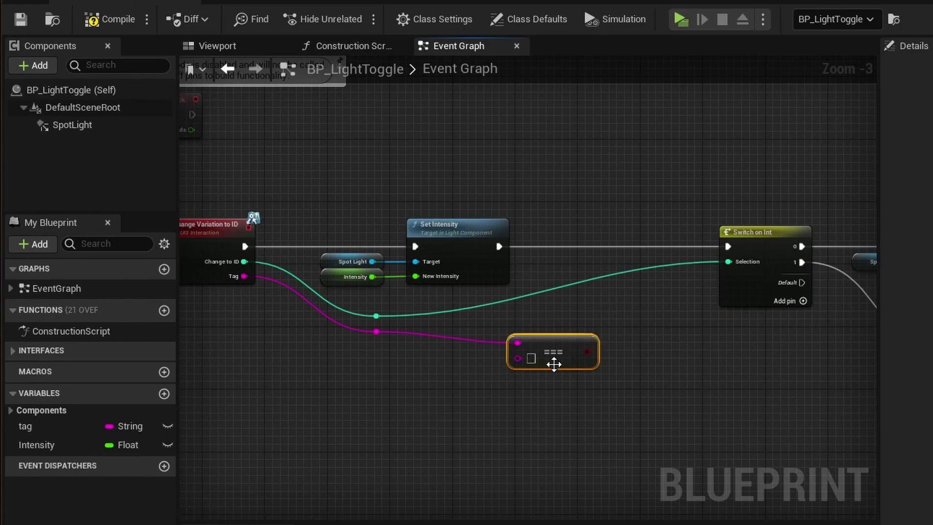
Add a Branch driven by the string comparison and wire it between Set Intensity and Switch on Int through its True output
drag(587, 352, 614, 312)
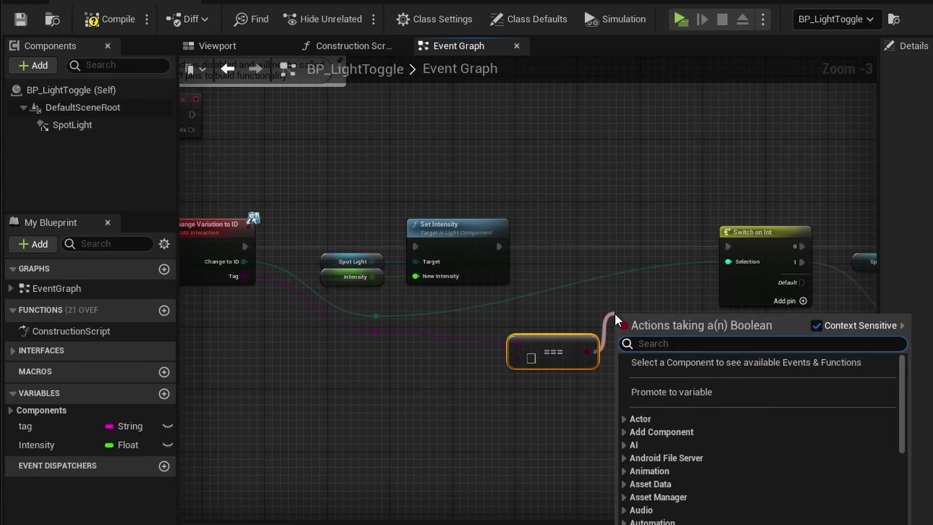
text(branch)
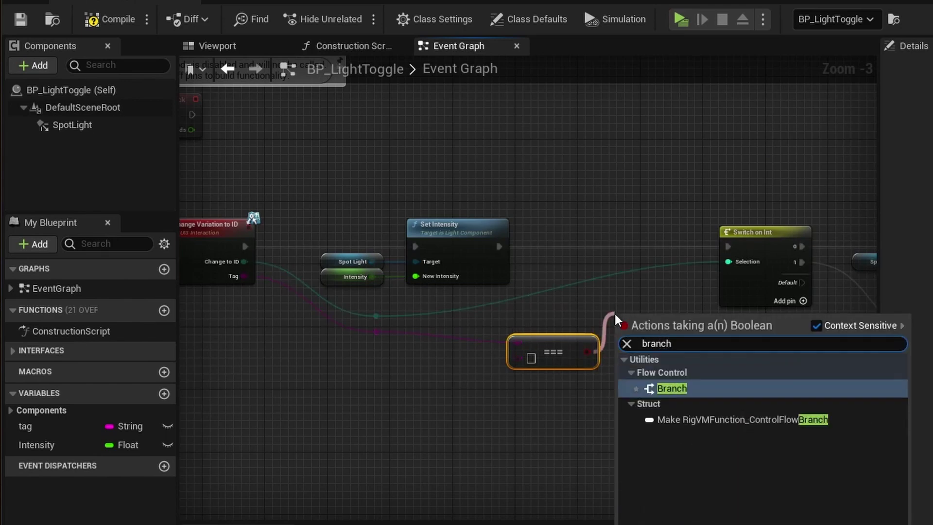
click(672, 388)
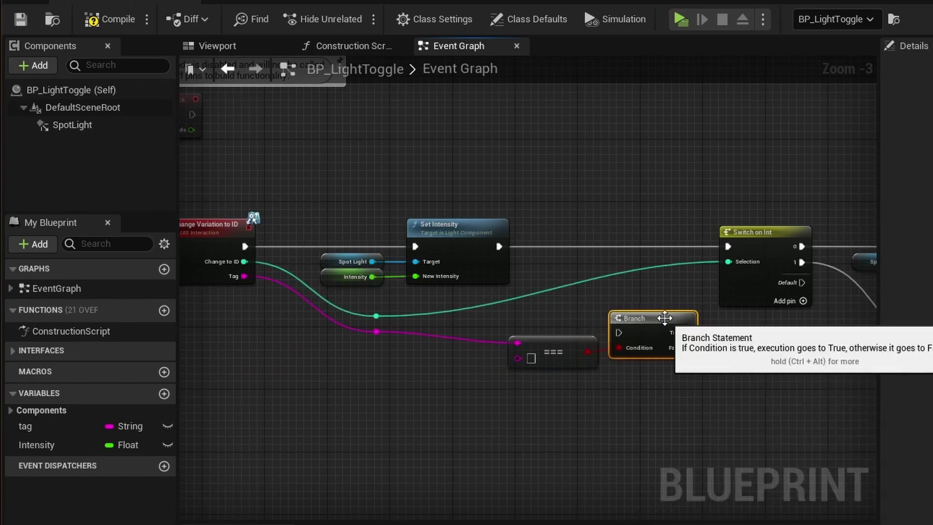
drag(664, 318, 631, 241)
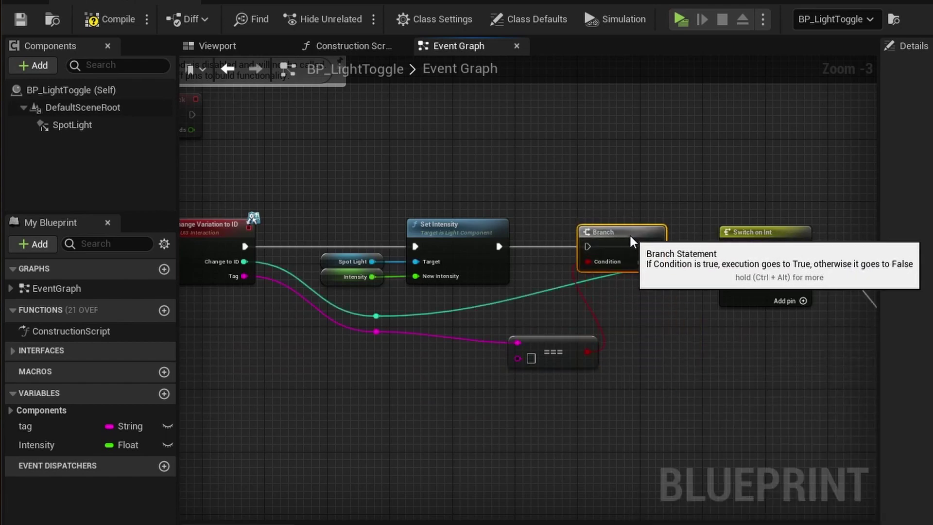
drag(498, 247, 588, 247)
drag(656, 251, 729, 248)
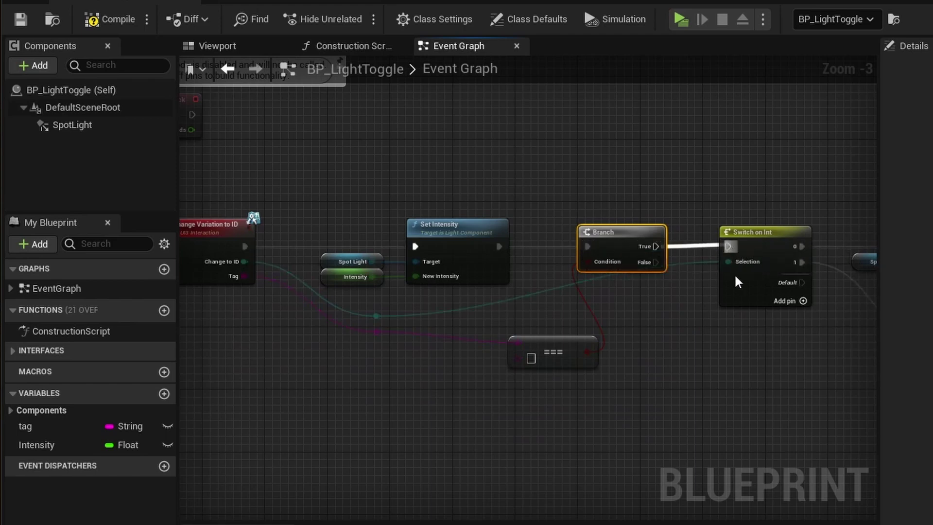
drag(738, 282, 731, 253)
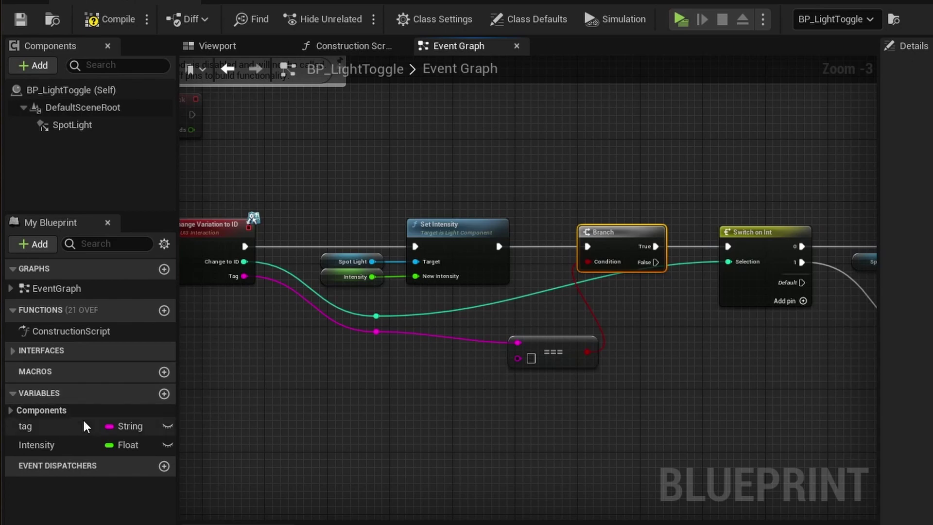
Place a getter for the tag variable and connect it to the second input of the string comparison
drag(65, 428, 458, 376)
click(411, 410)
double_click(372, 330)
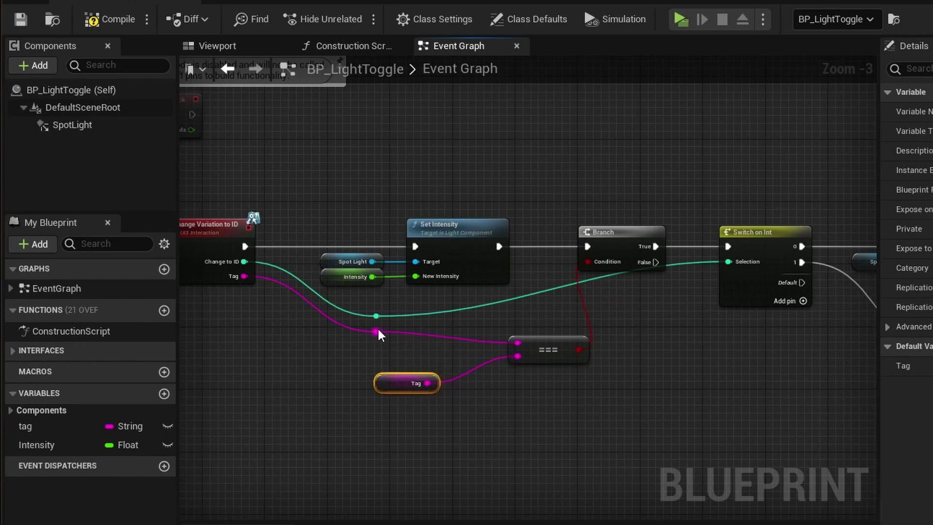
Straighten both input connections of the Equal Exactly node and shift the node closer to the Tag getter
right_click(376, 332)
mouse_move(445, 406)
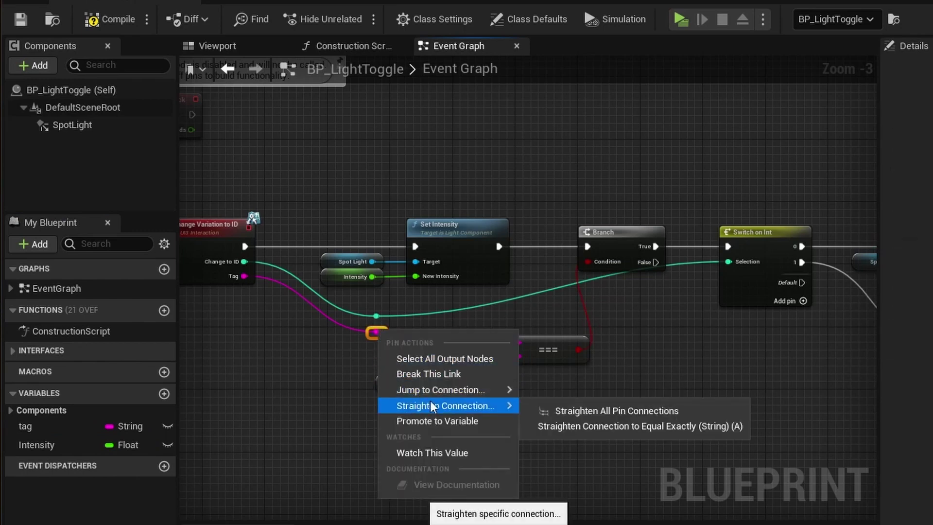
click(584, 423)
drag(549, 350, 519, 337)
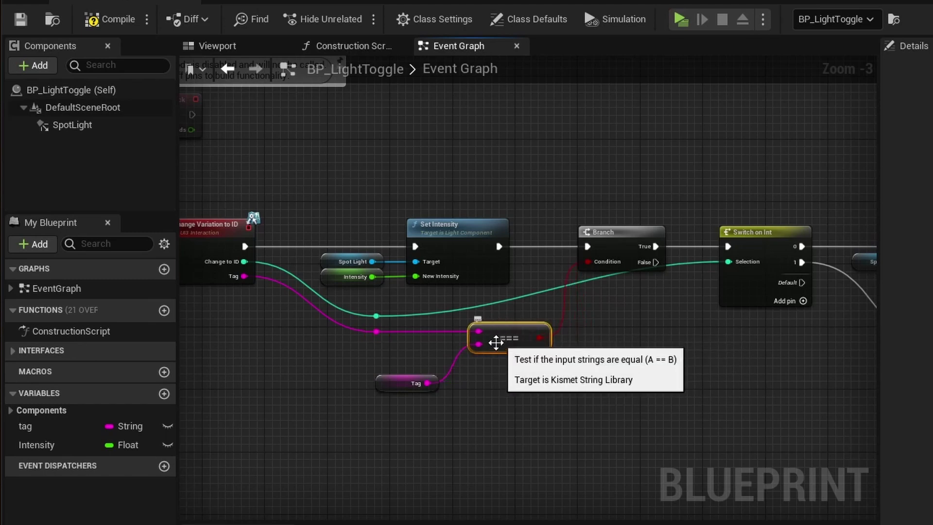
right_click(481, 344)
mouse_move(537, 418)
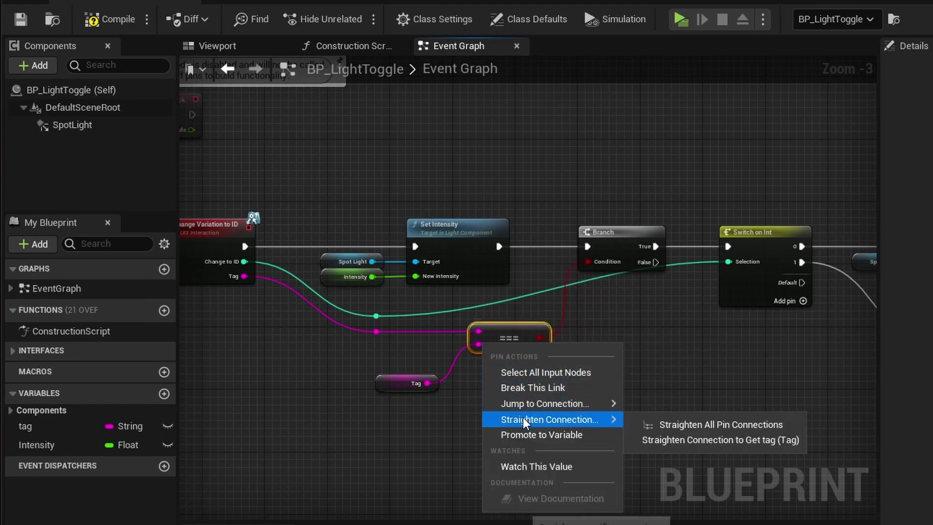
click(641, 424)
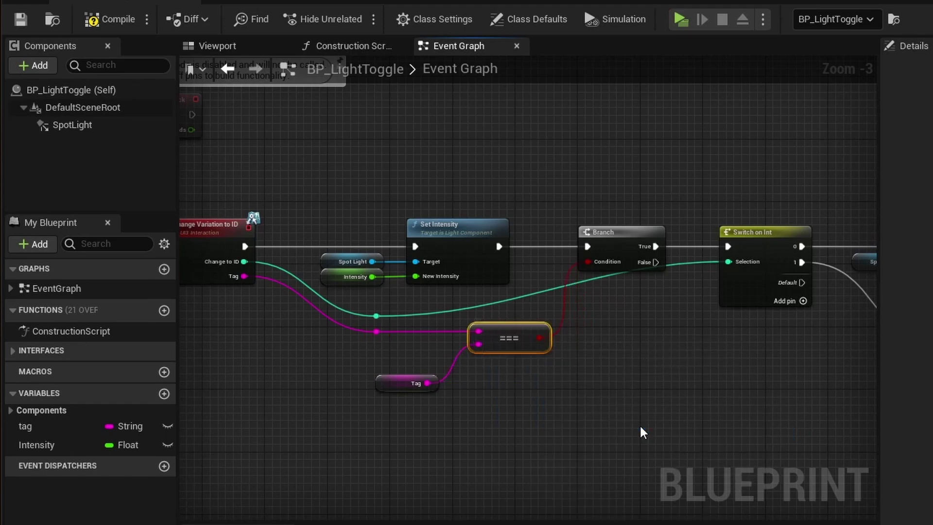
click(536, 406)
Compile the blueprint, connect the Spot Light reference to the second Set Visibility node's Target, and compile again
click(111, 19)
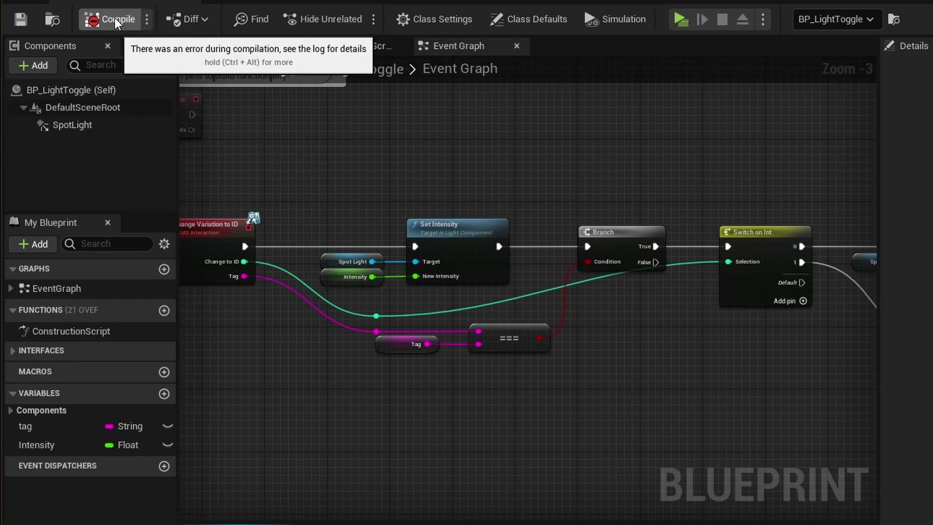
right_drag(673, 396, 428, 401)
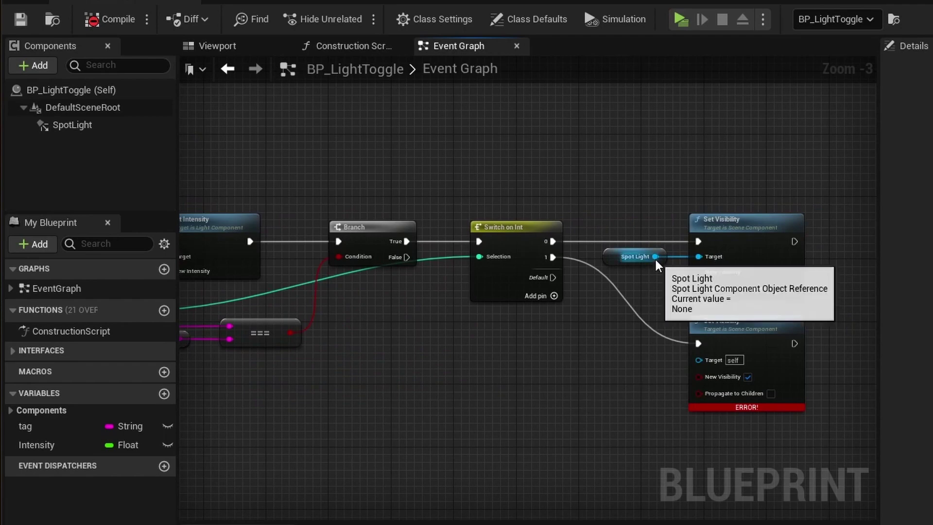
drag(655, 256, 707, 361)
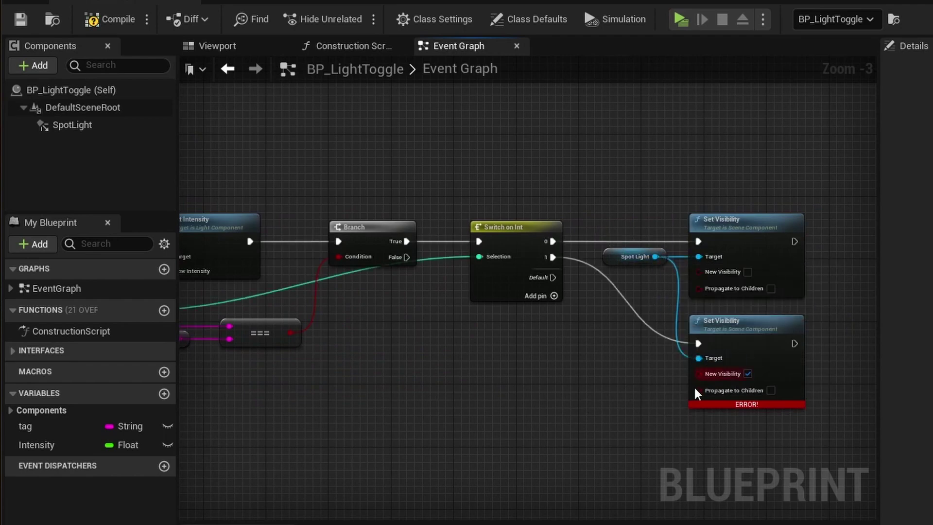
click(111, 22)
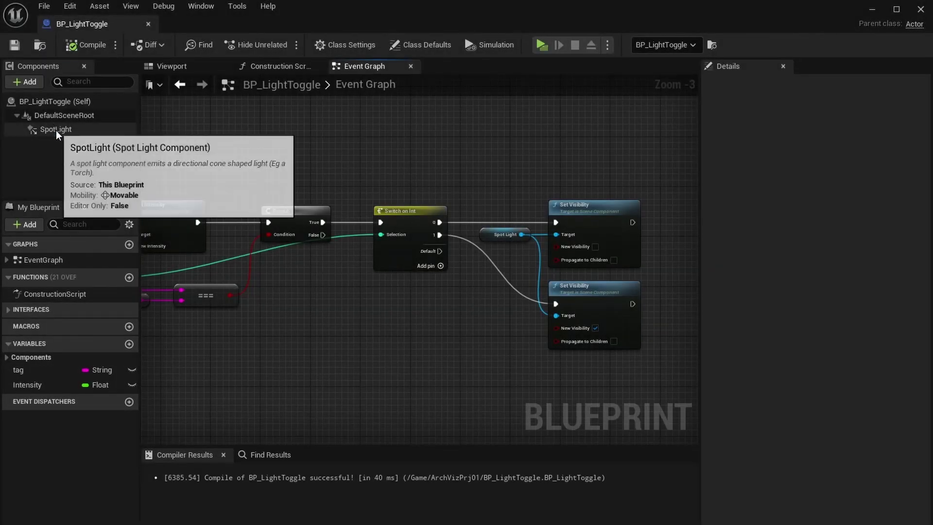
Filter the SpotLight component's details for "visi", turn off Visible, and clear the filter to review its light settings
click(56, 129)
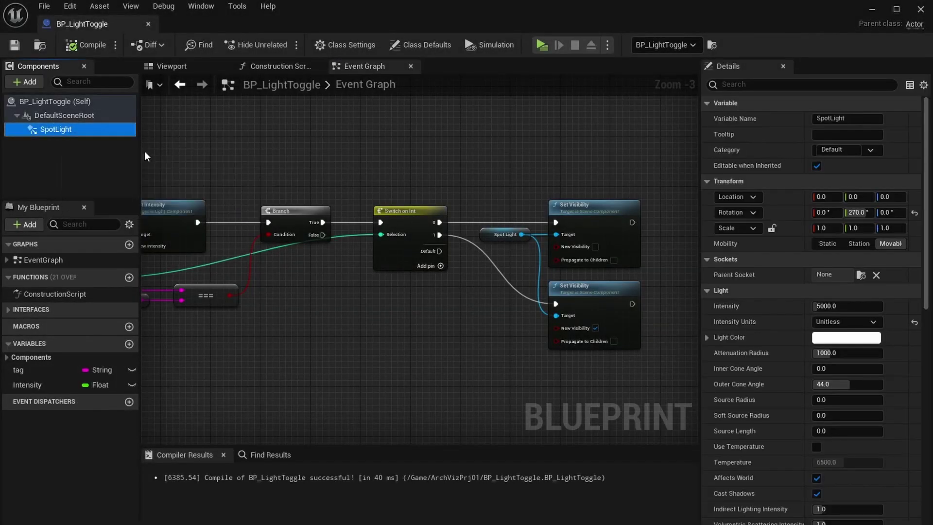
click(777, 86)
text(v)
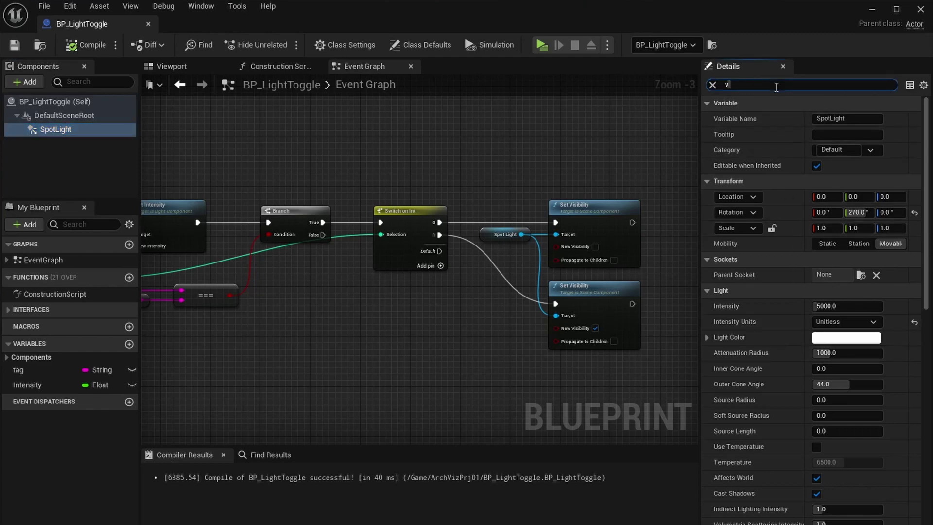
text(isi)
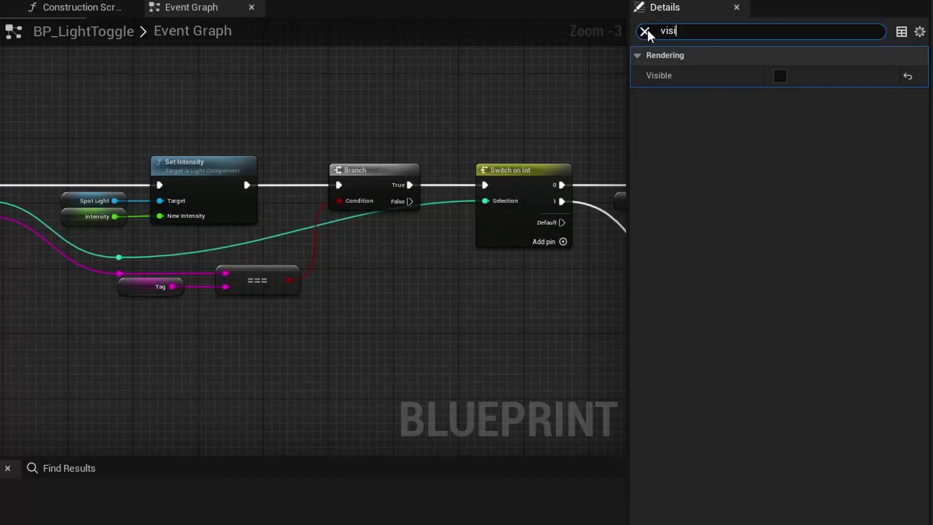
click(712, 84)
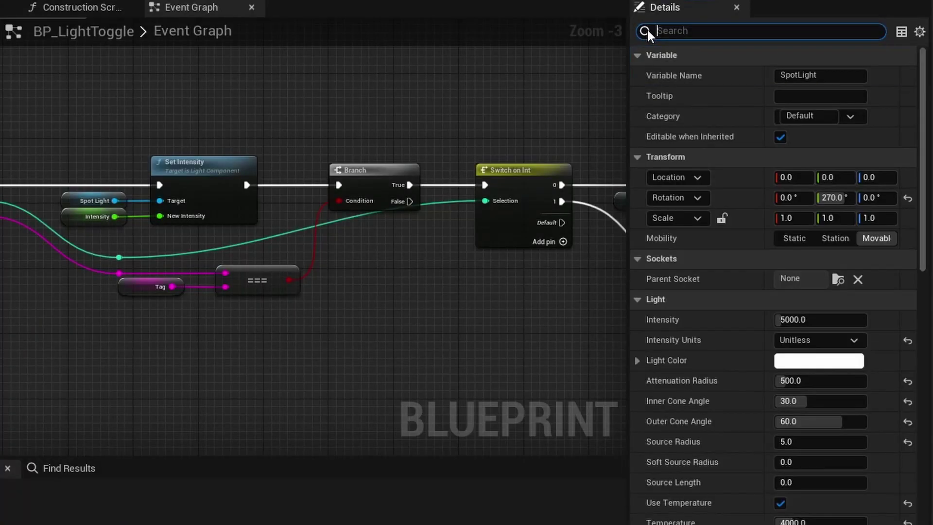
scroll(889, 147, down, 1)
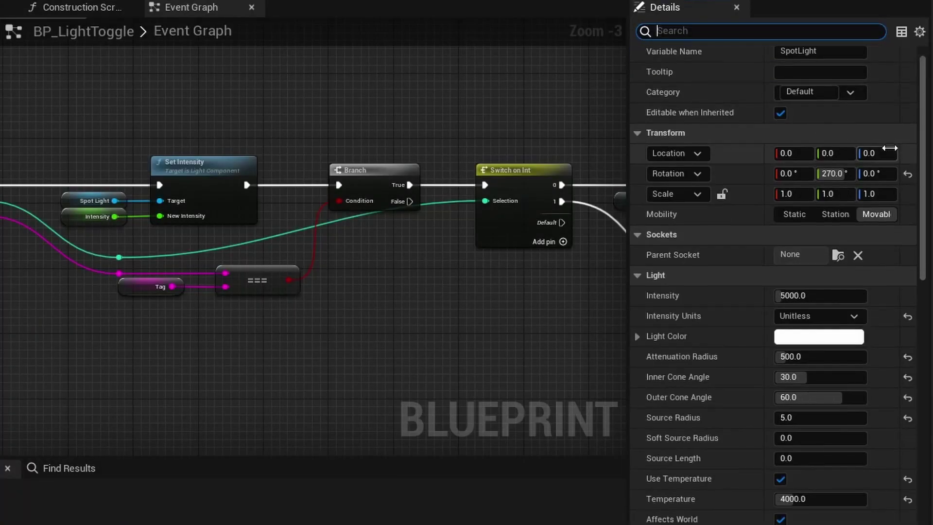
scroll(881, 215, down, 3)
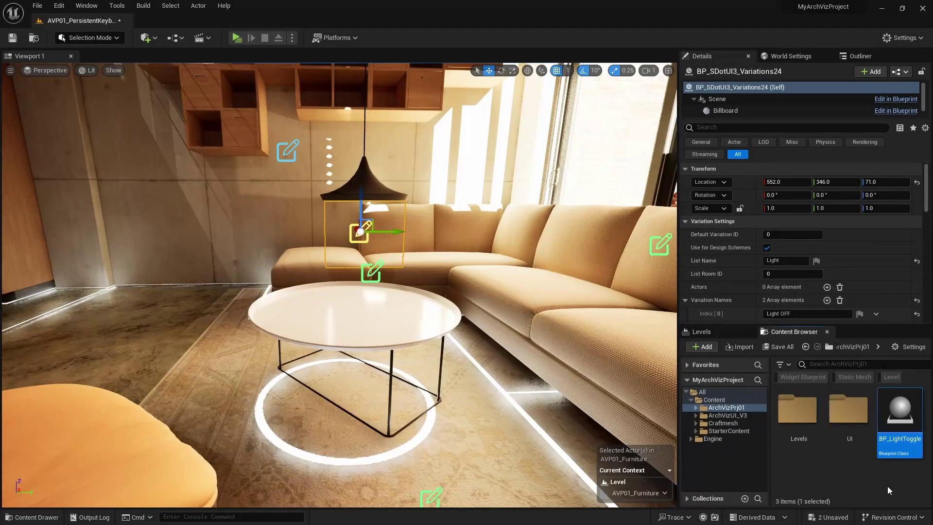
Place BP_LightToggle in the level above the coffee table and raise it to Z 82 near the pendant lamp
drag(900, 414, 377, 307)
scroll(387, 397, up, 5)
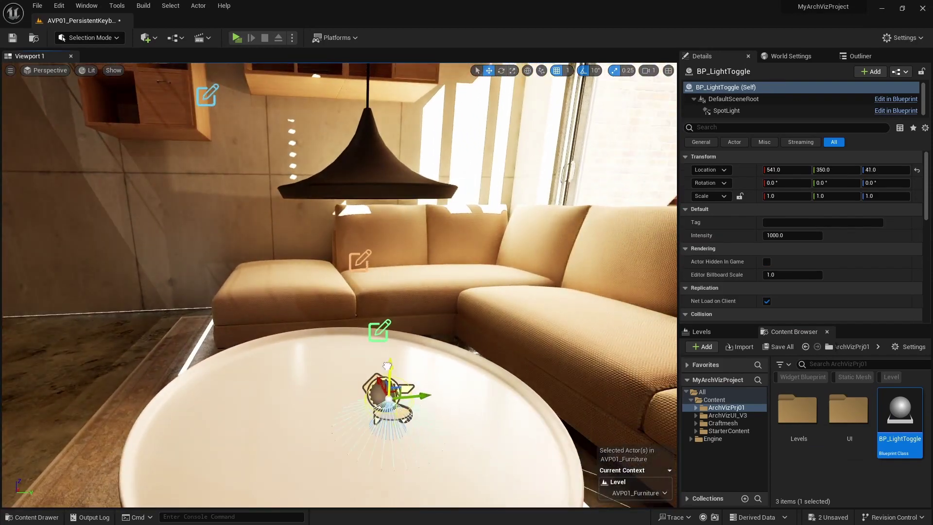
drag(386, 397, 387, 181)
right_drag(387, 181, 358, 235)
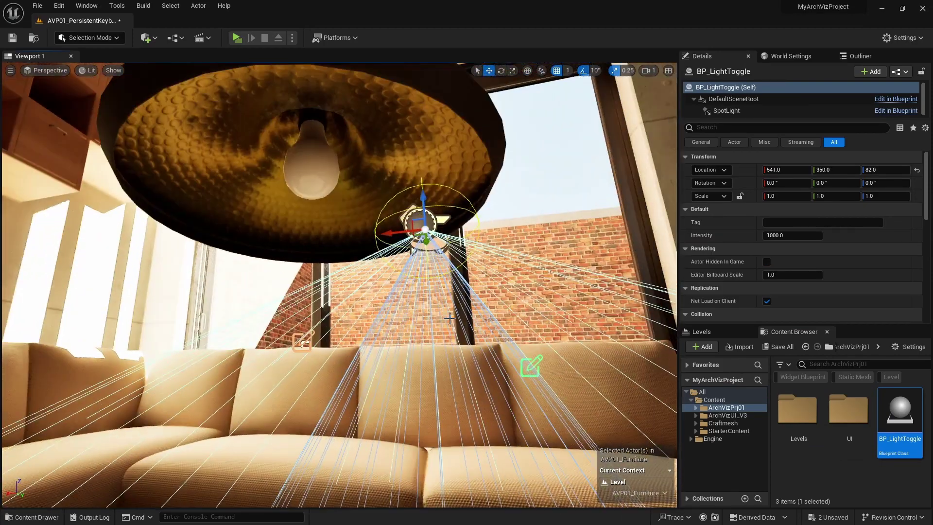
Align the placed BP_LightToggle under the pendant lamp's bulb at location X 552, Y 347, Z 84
drag(363, 236, 287, 237)
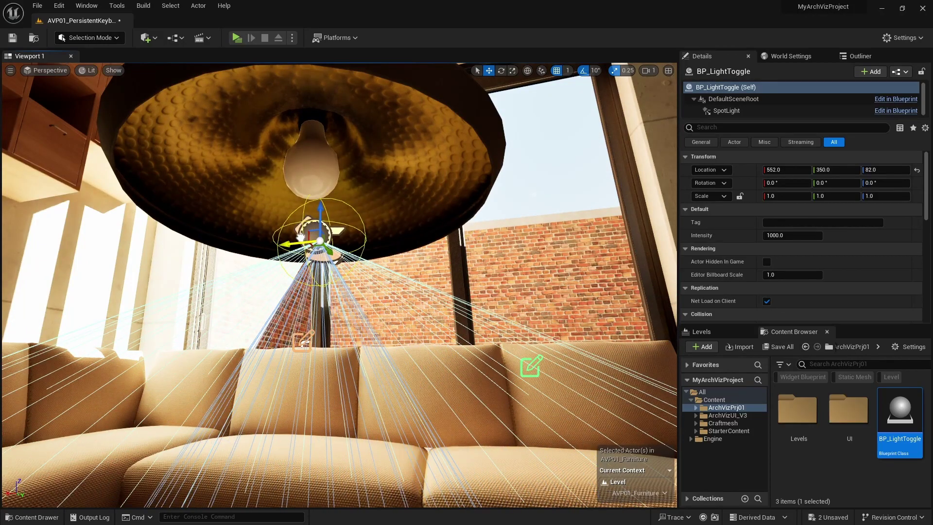
right_drag(288, 236, 506, 260)
drag(506, 260, 474, 260)
right_drag(473, 260, 530, 219)
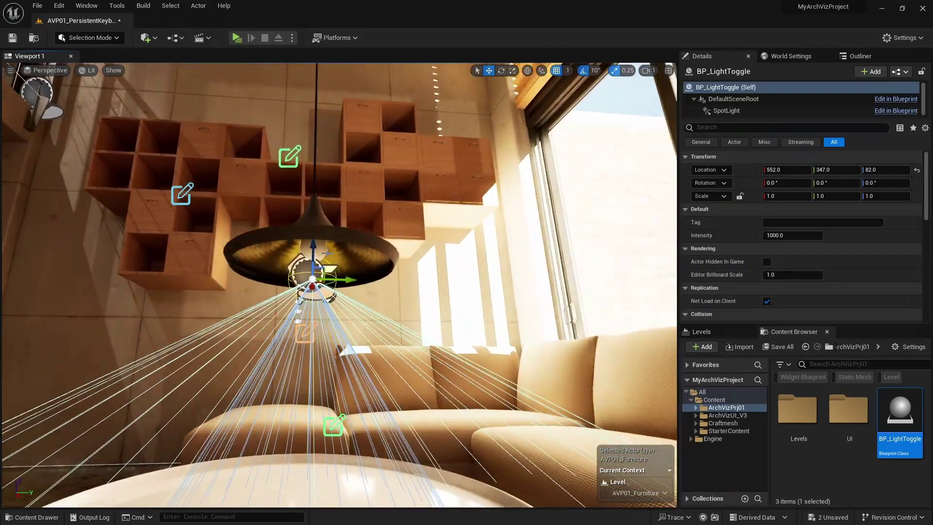
drag(315, 250, 315, 246)
right_drag(530, 219, 457, 262)
Hide the light variation actor below the lamp and select the BP_LightToggle actor behind it
click(376, 349)
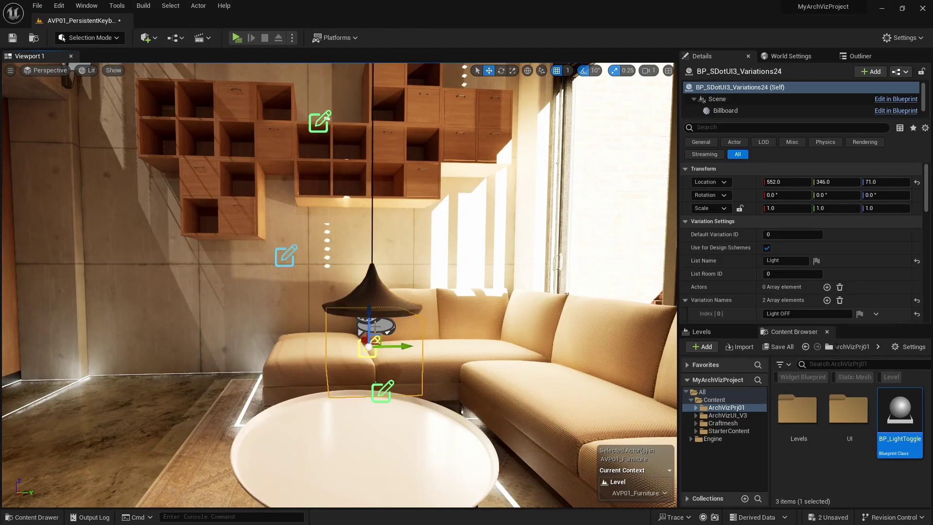
key(h)
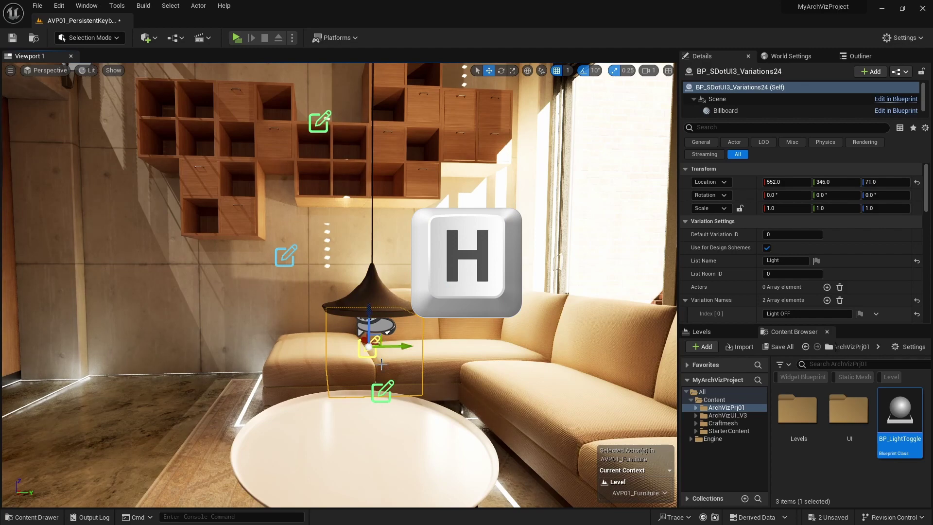
key(h)
click(378, 323)
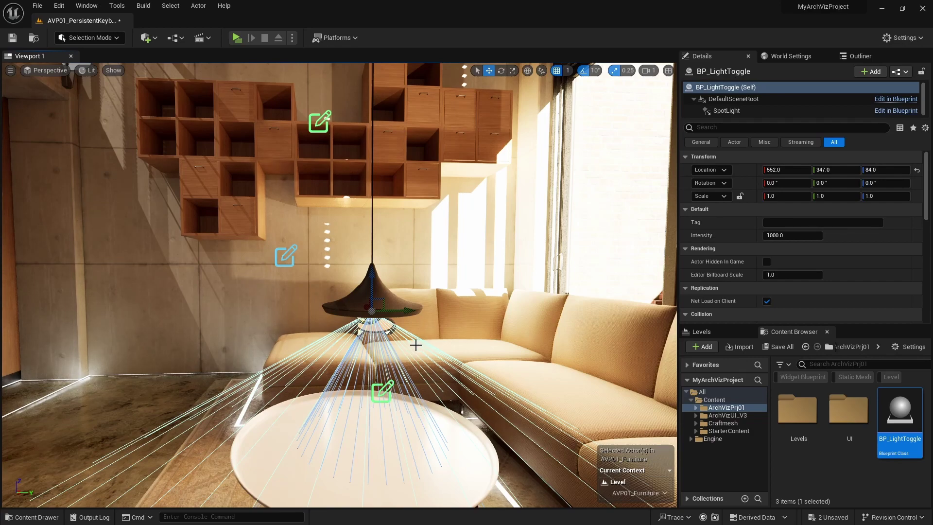
Unhide all hidden actors, check that the light variation actor can be selected, and clear the selection
key(Escape)
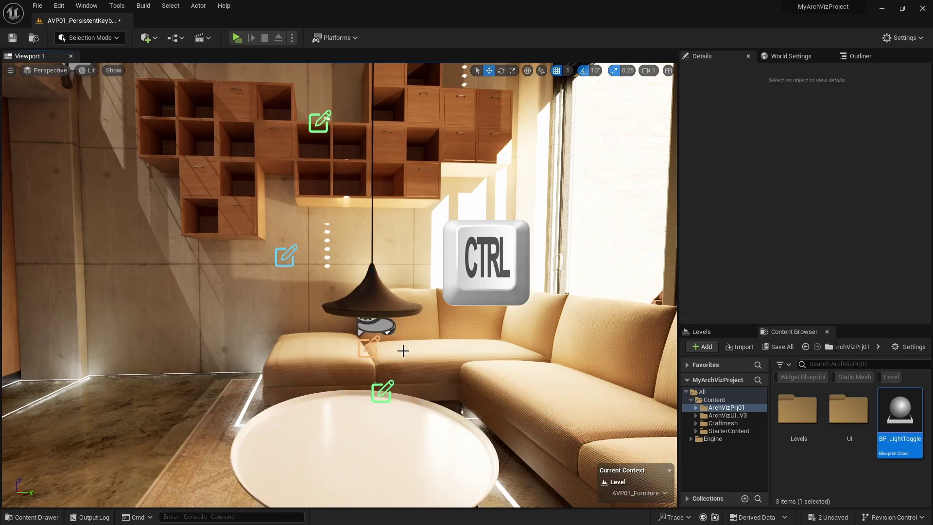
key(ctrl+h)
click(375, 347)
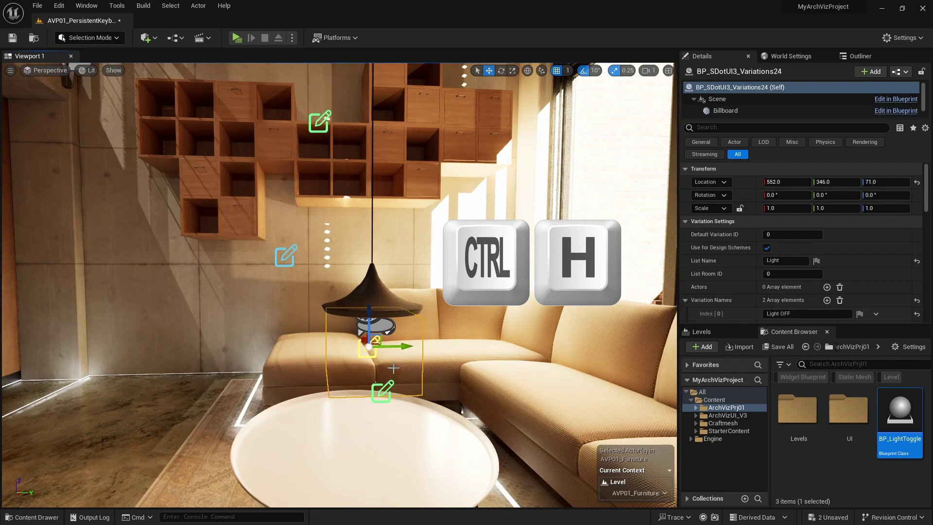
key(Escape)
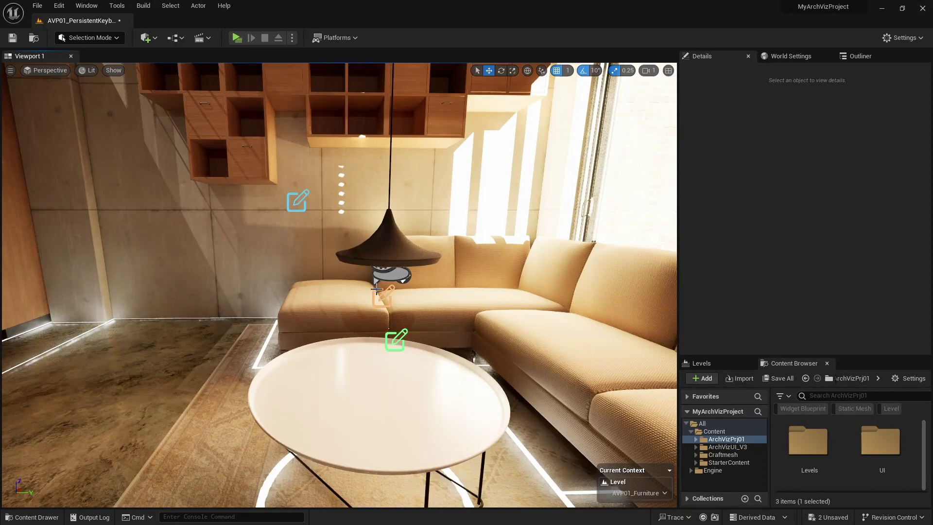
Select the light variation actor below the pendant lamp, check its Tag among the advanced variation settings, and clear the selection
click(382, 296)
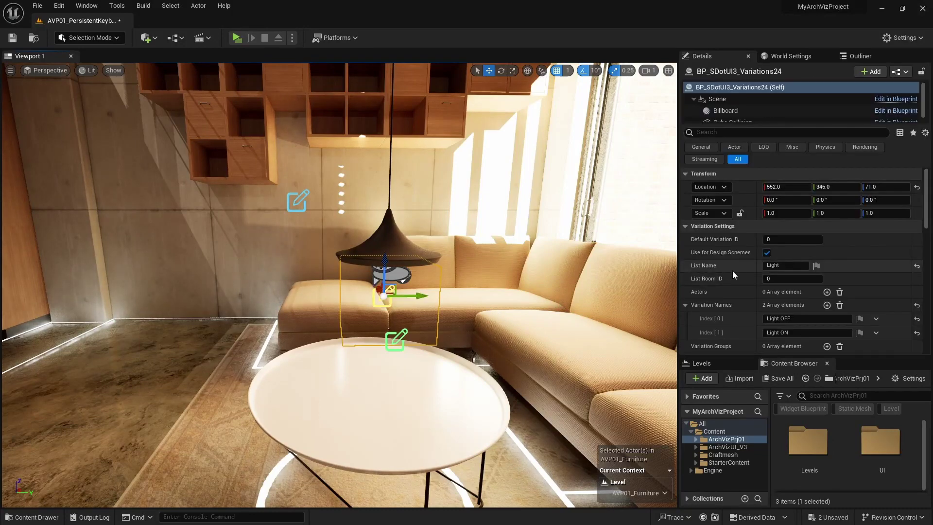
scroll(734, 275, down, 3)
scroll(736, 277, down, 5)
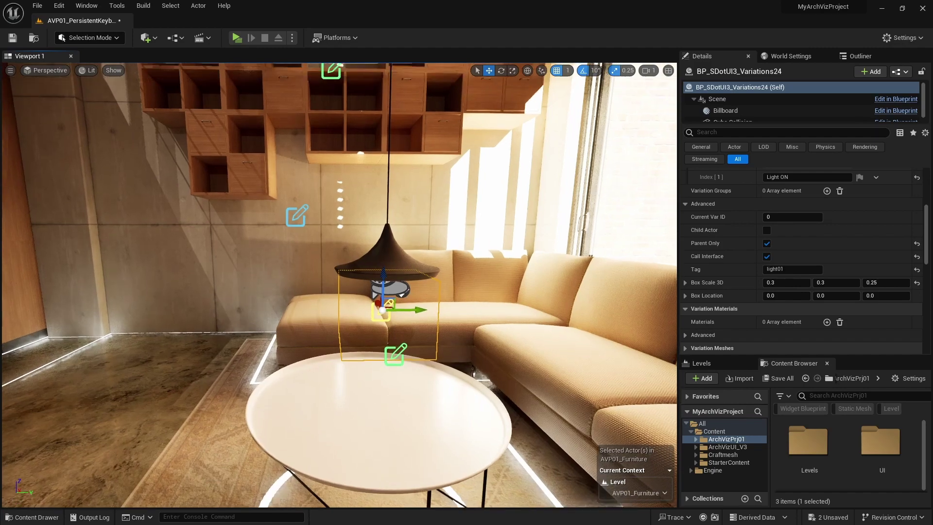
right_drag(453, 344, 454, 343)
key(Escape)
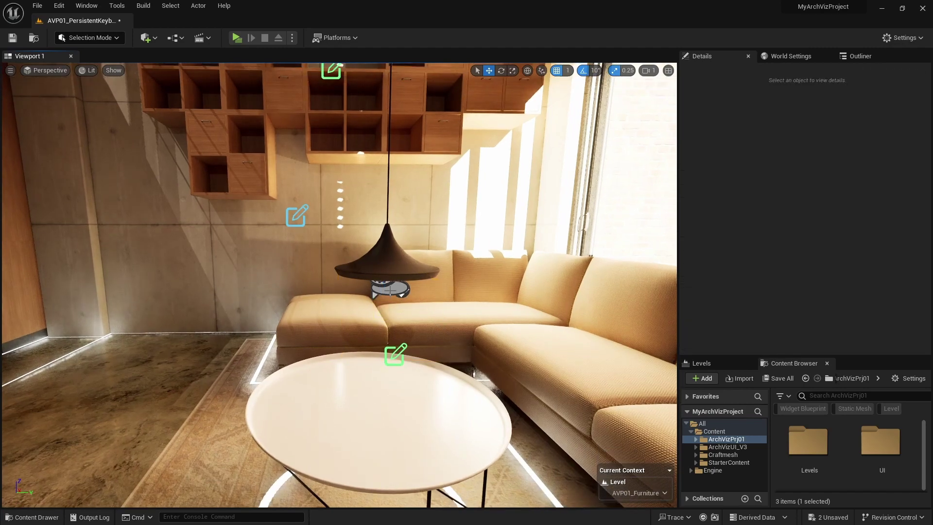
Open the blueprint of the placed BP_LightToggle actor and make its tag and Intensity variables public
click(386, 262)
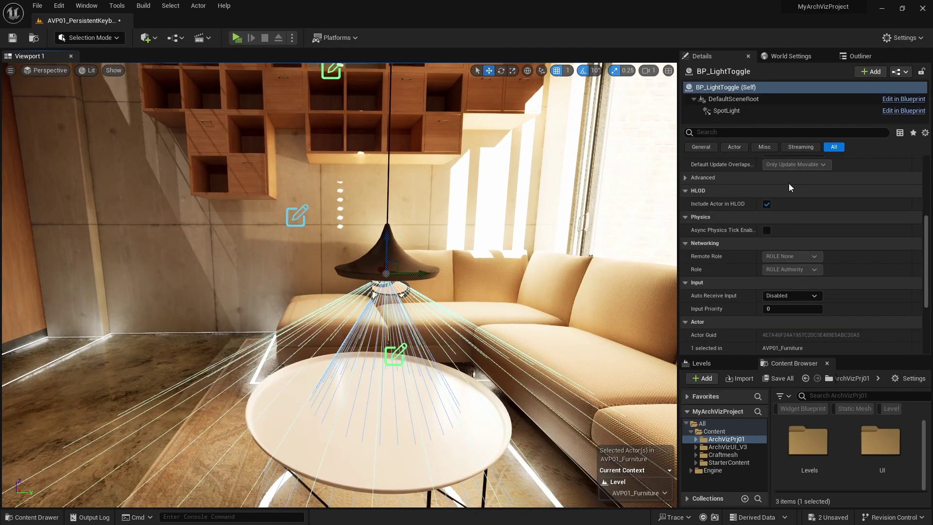
scroll(803, 190, up, 3)
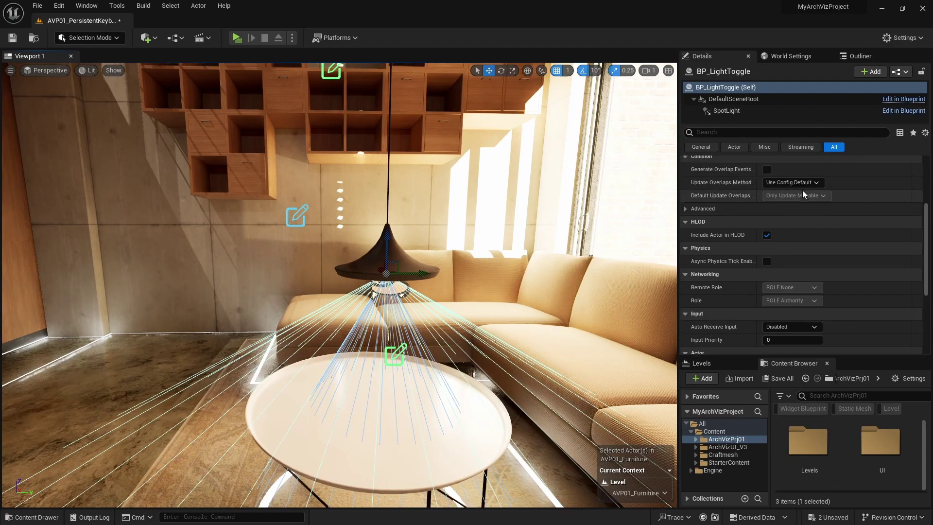
scroll(801, 193, up, 3)
key(ctrl+e)
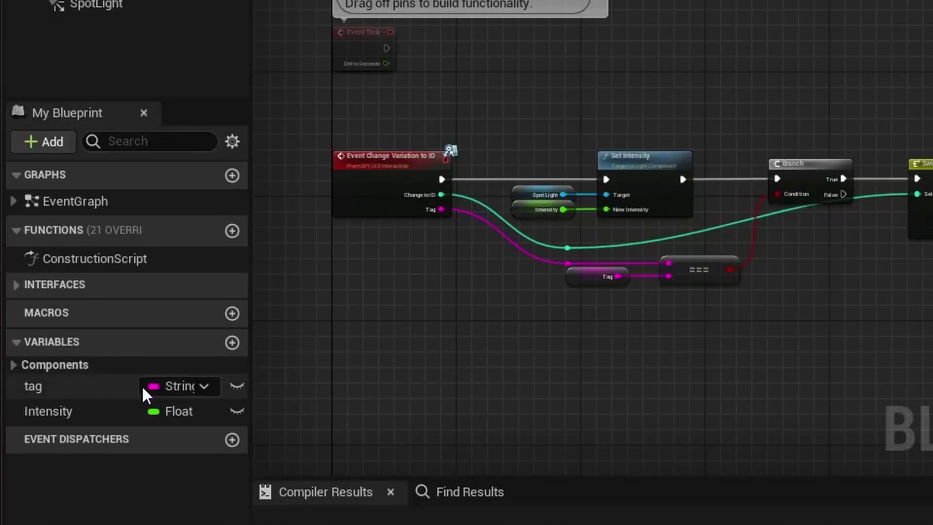
click(238, 386)
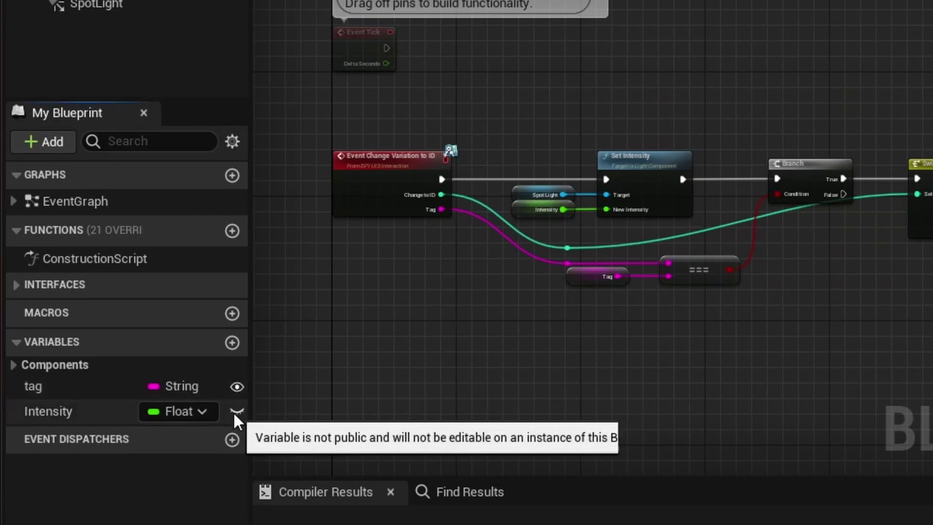
click(237, 411)
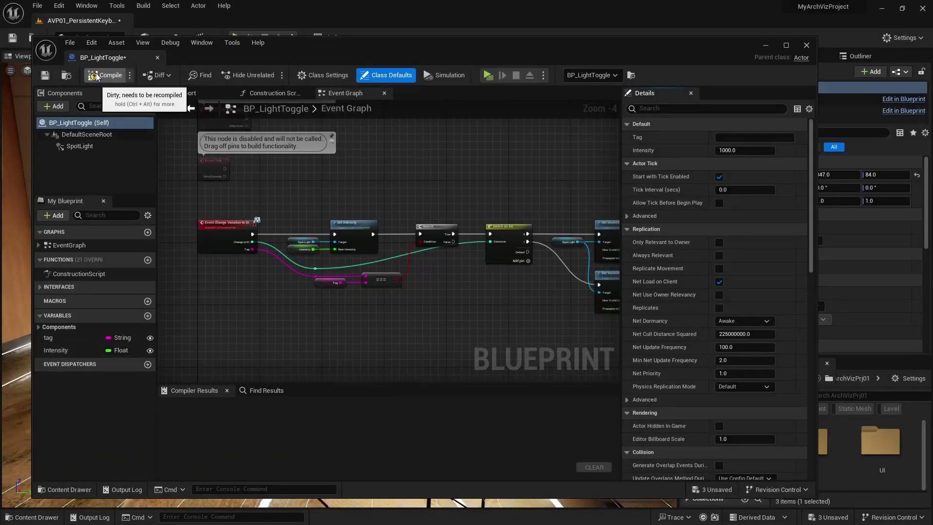
Compile and save the BP_LightToggle blueprint, and close its editor
click(105, 75)
click(49, 76)
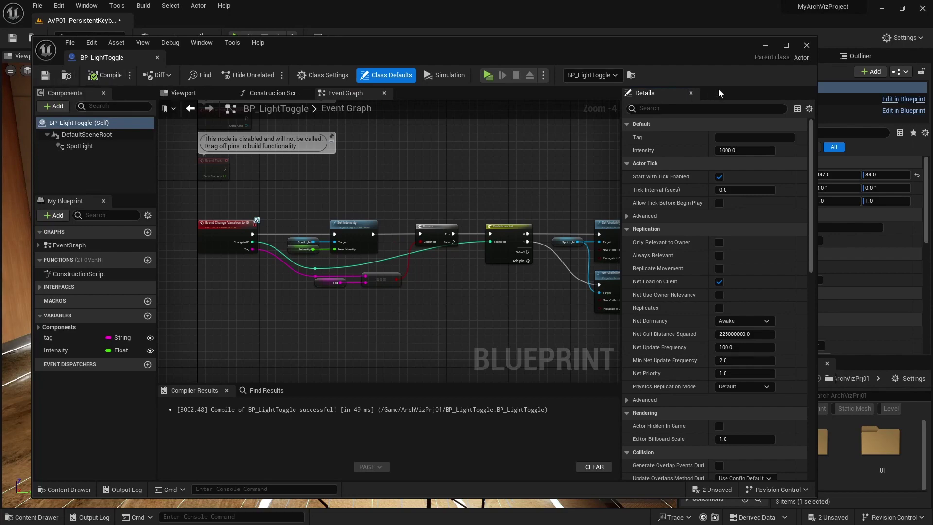
click(807, 46)
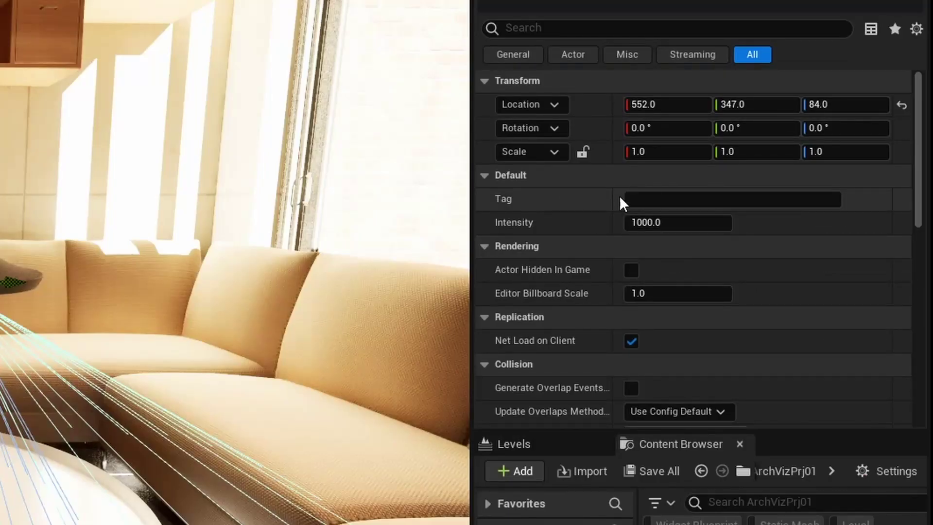
Set the Tag of the placed BP_LightToggle actor to light01
click(657, 198)
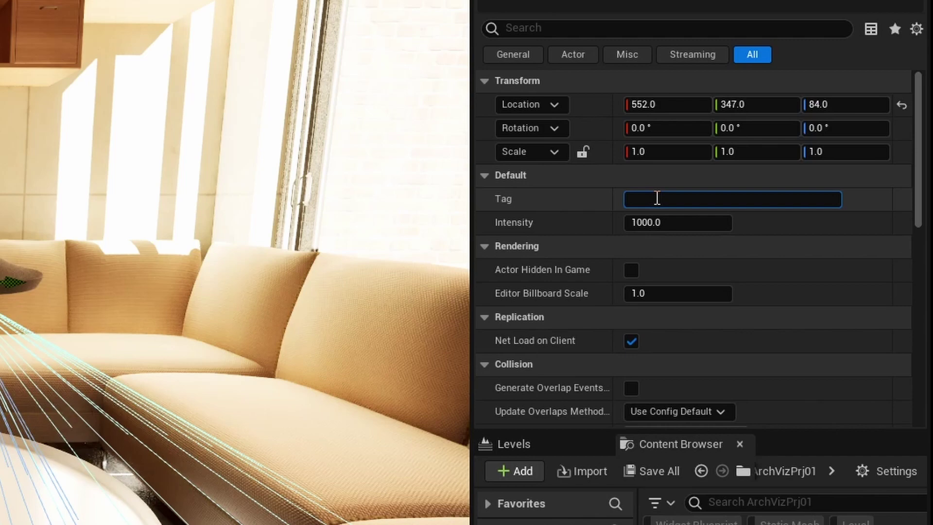
text(light01)
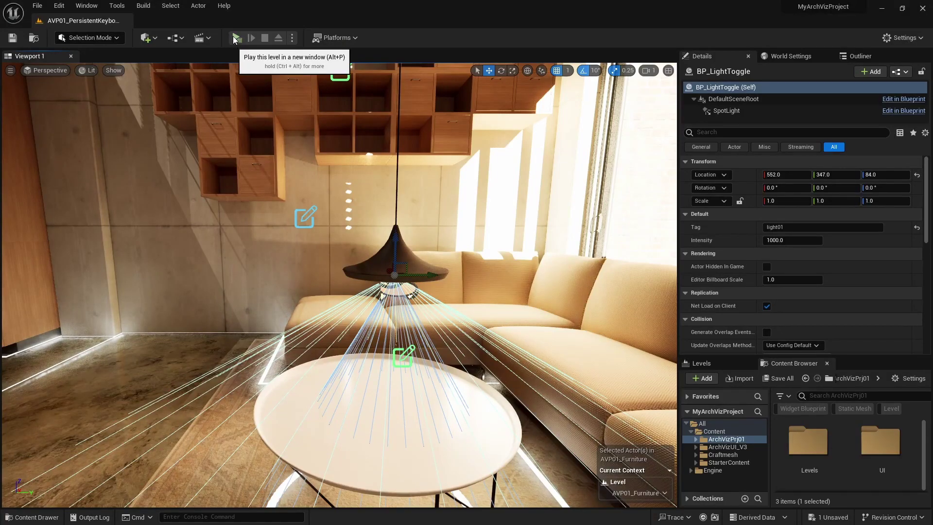
Play the level in a new window, enter the edit objects mode, and open the Light variation below the pendant lamp
key(alt+p)
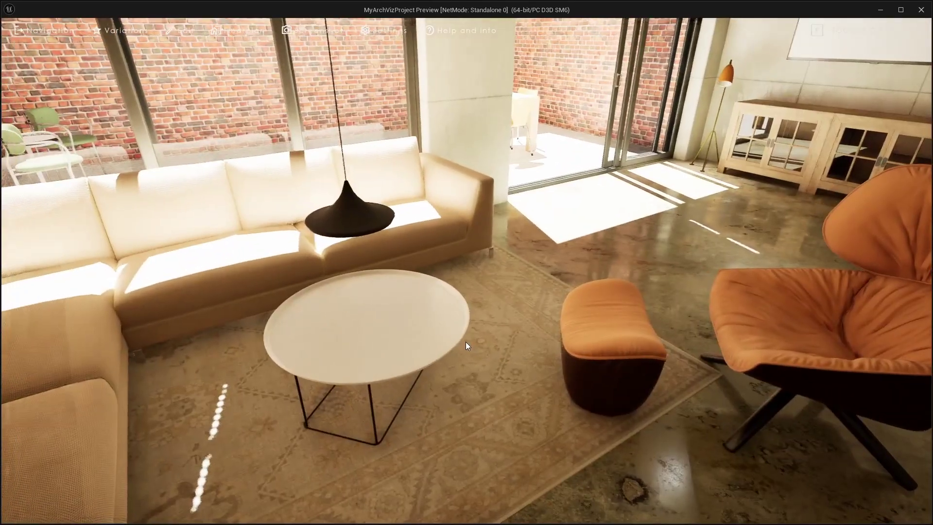
click(186, 31)
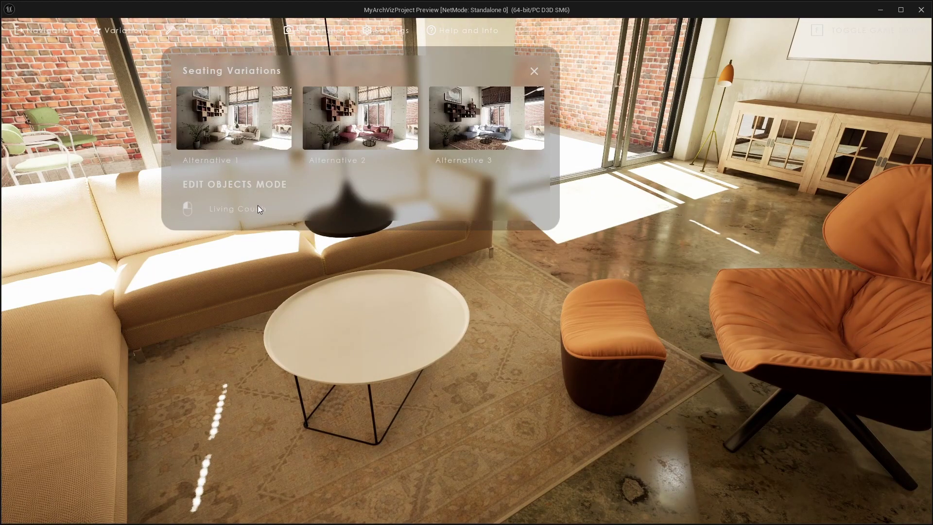
click(380, 340)
click(363, 266)
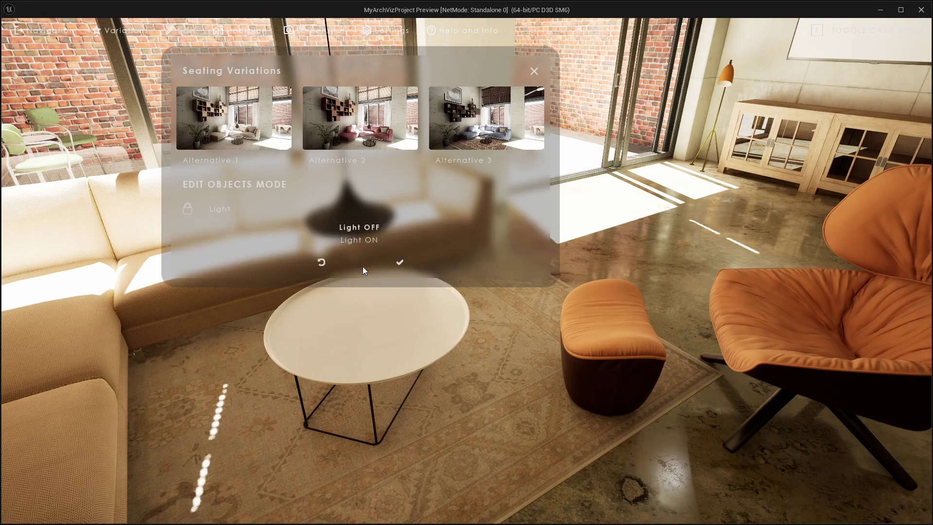
Test the lamp by switching between Light ON and Light OFF, and apply Light ON
click(363, 240)
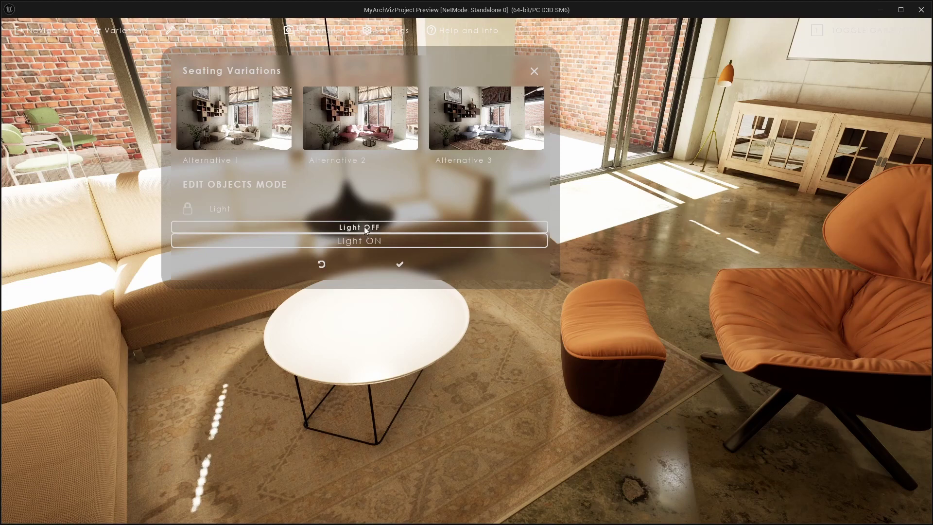
click(364, 227)
click(364, 241)
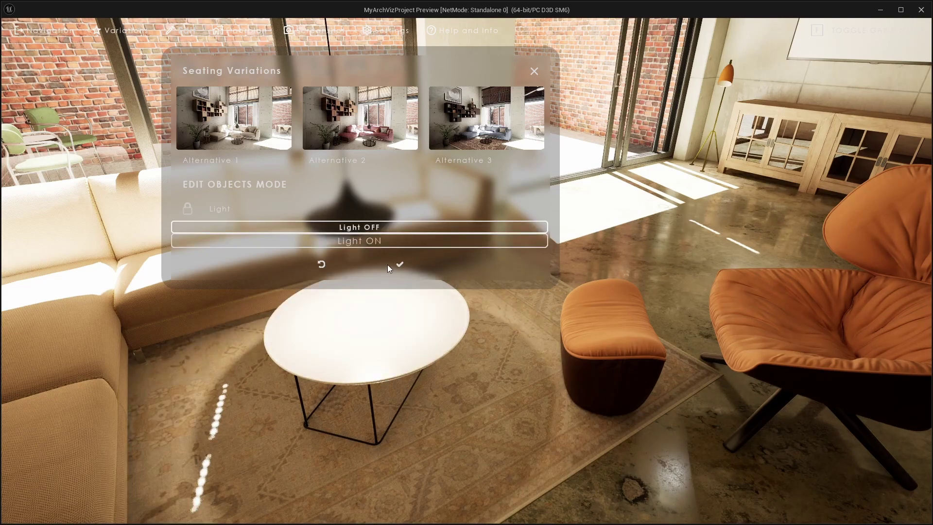
click(399, 265)
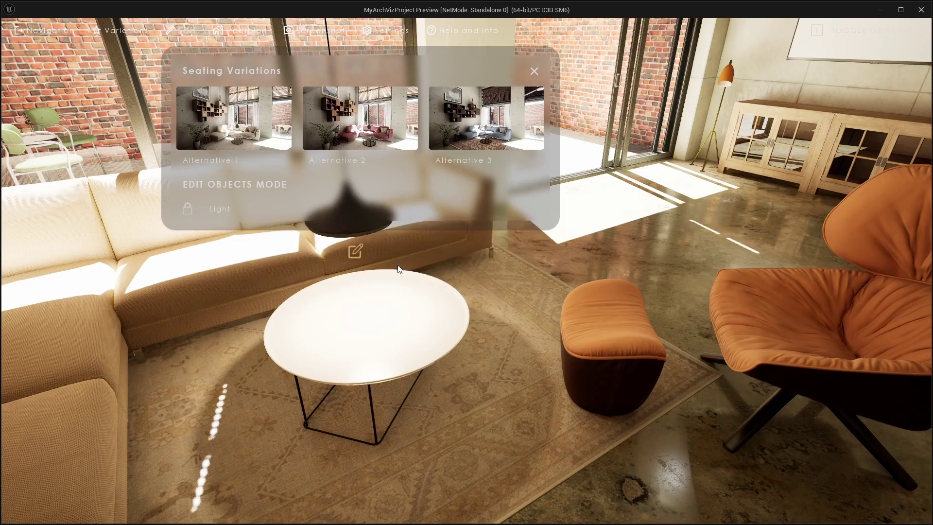